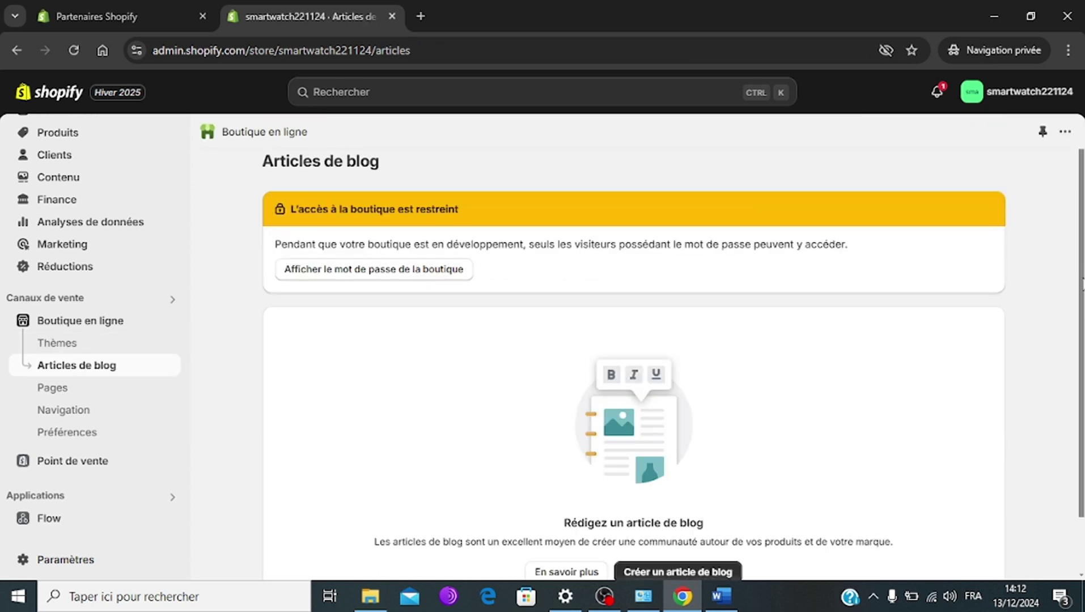
# Start a new blog article in the online store's blog section.
pyautogui.scroll(-1, 634, 363)
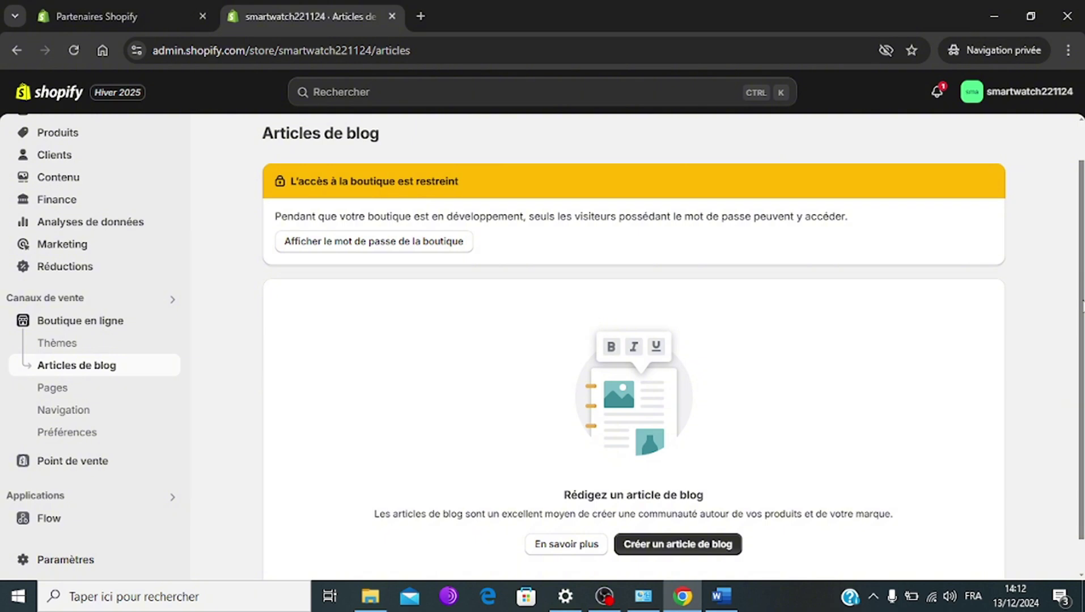
pyautogui.scroll(-1, 633, 363)
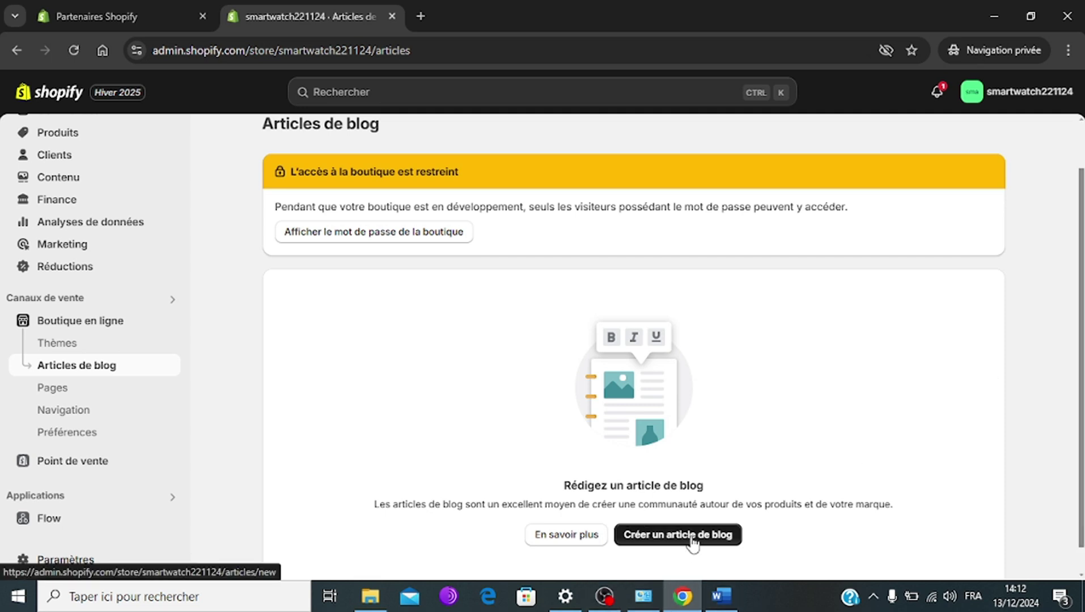
pyautogui.click(692, 540)
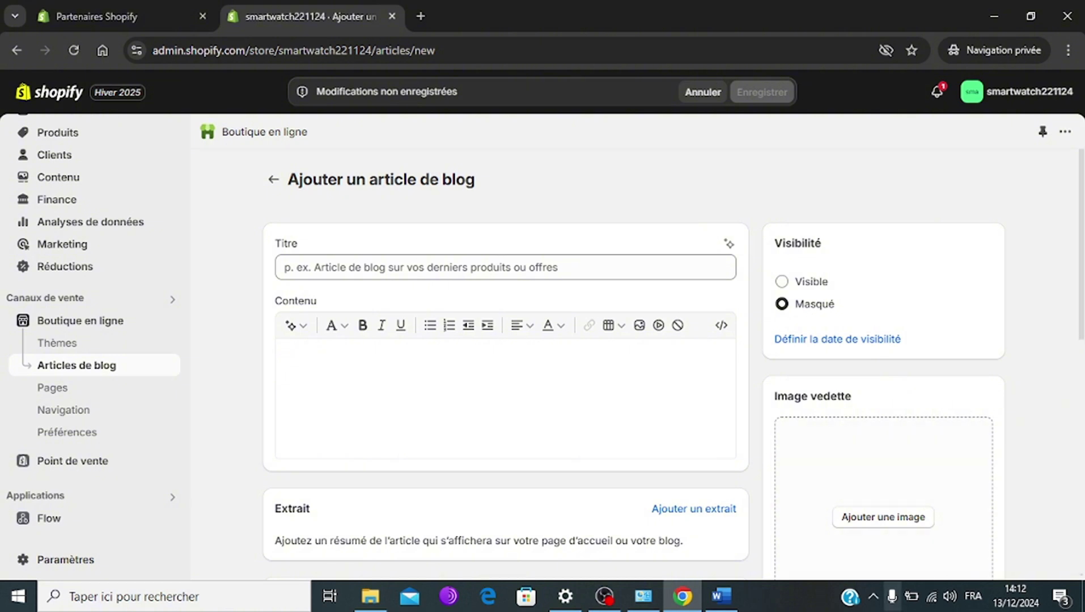
# Copy "Top des montres connectées pour enfants en 2025" from the Blogscript Word document into the Shopify article's title.
pyautogui.click(721, 595)
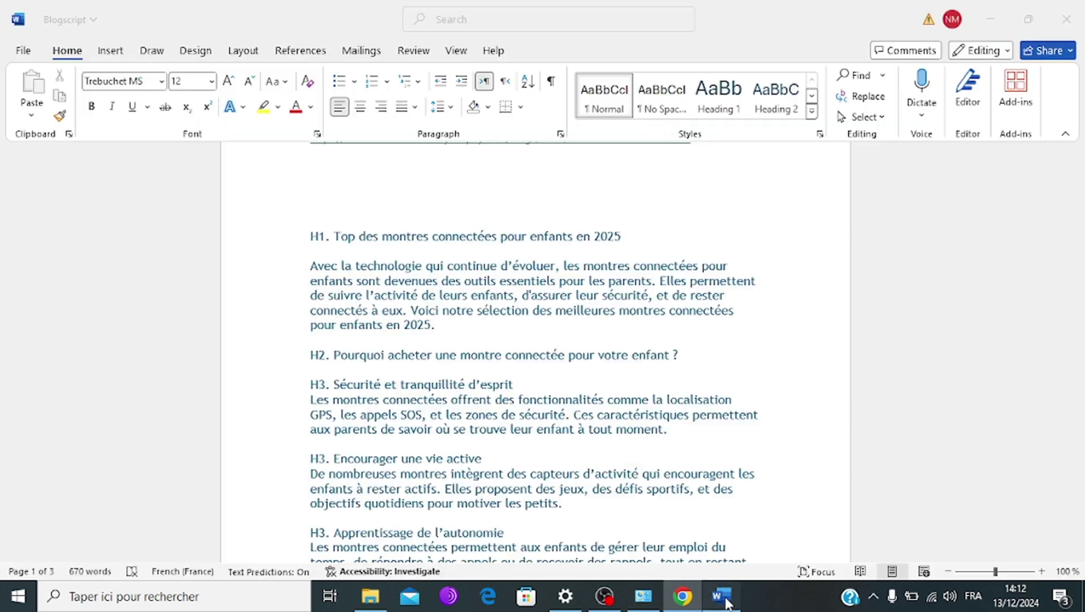
pyautogui.moveTo(336, 239); pyautogui.dragTo(649, 242)
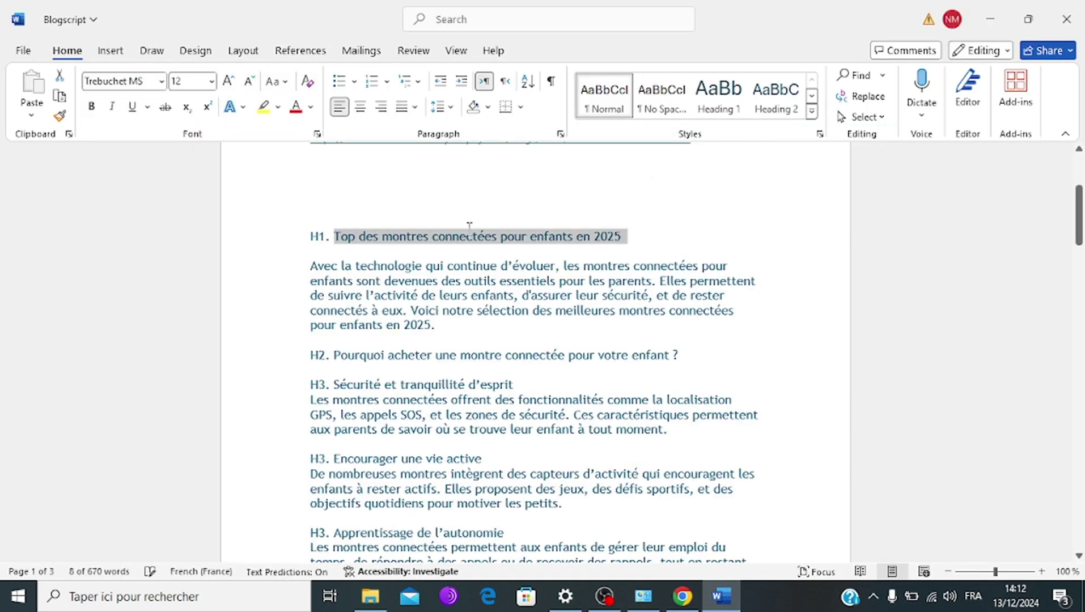
pyautogui.rightClick(446, 241)
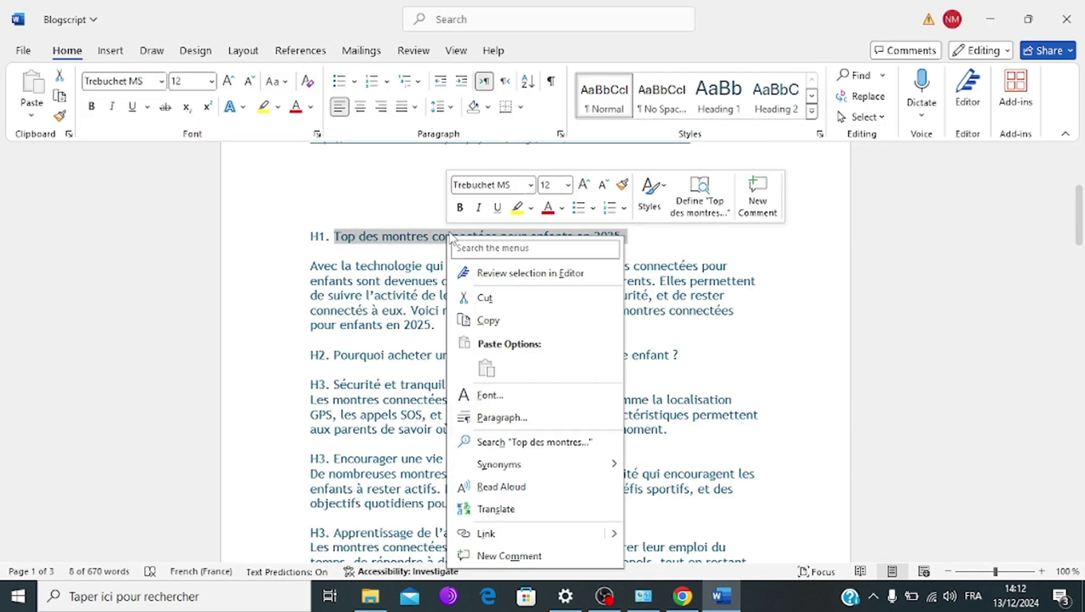
pyautogui.click(486, 326)
pyautogui.click(683, 595)
pyautogui.click(318, 273)
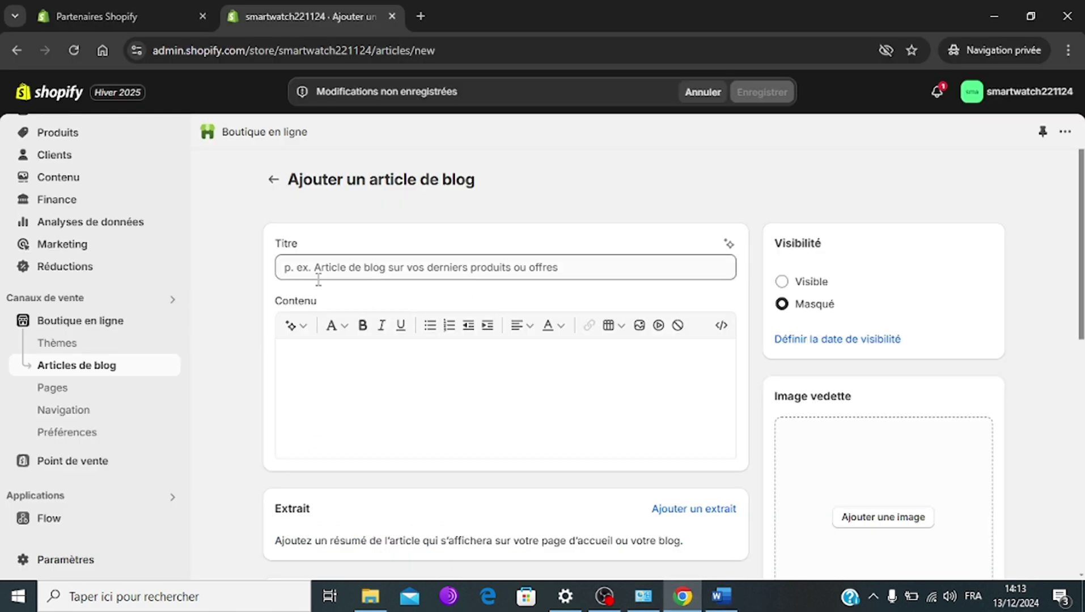
pyautogui.rightClick(285, 267)
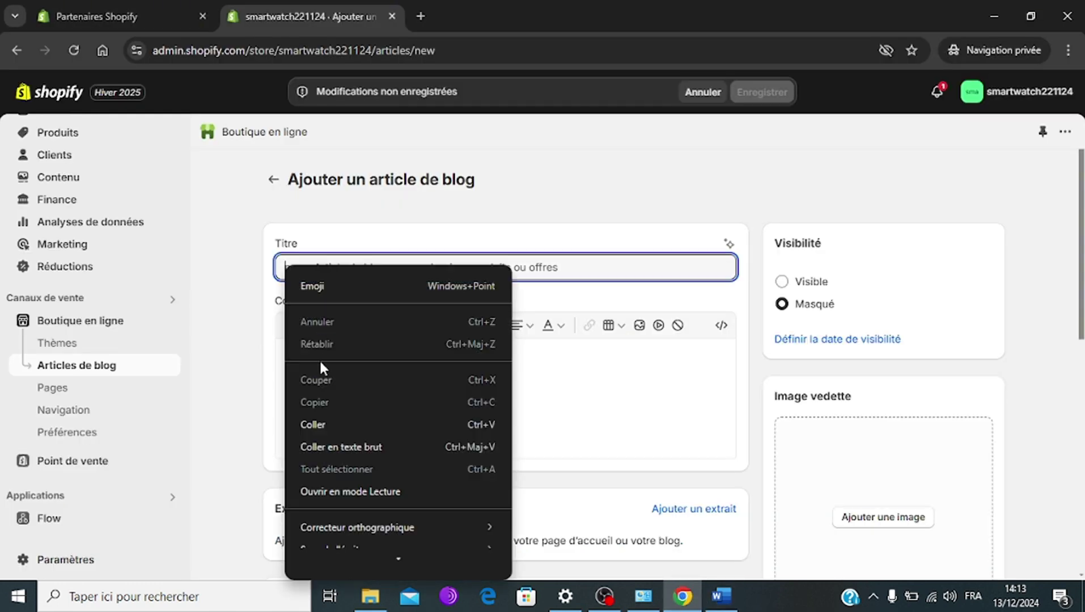
pyautogui.click(313, 425)
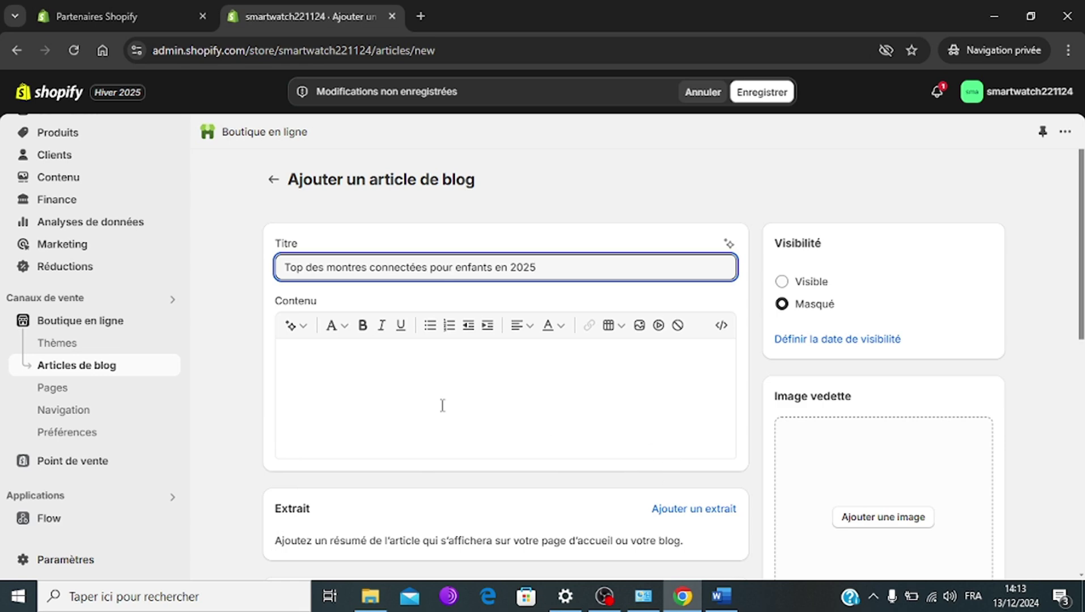
# Copy the article text following the H1 title from the Blogscript Word document into the Shopify article's content.
pyautogui.click(298, 366)
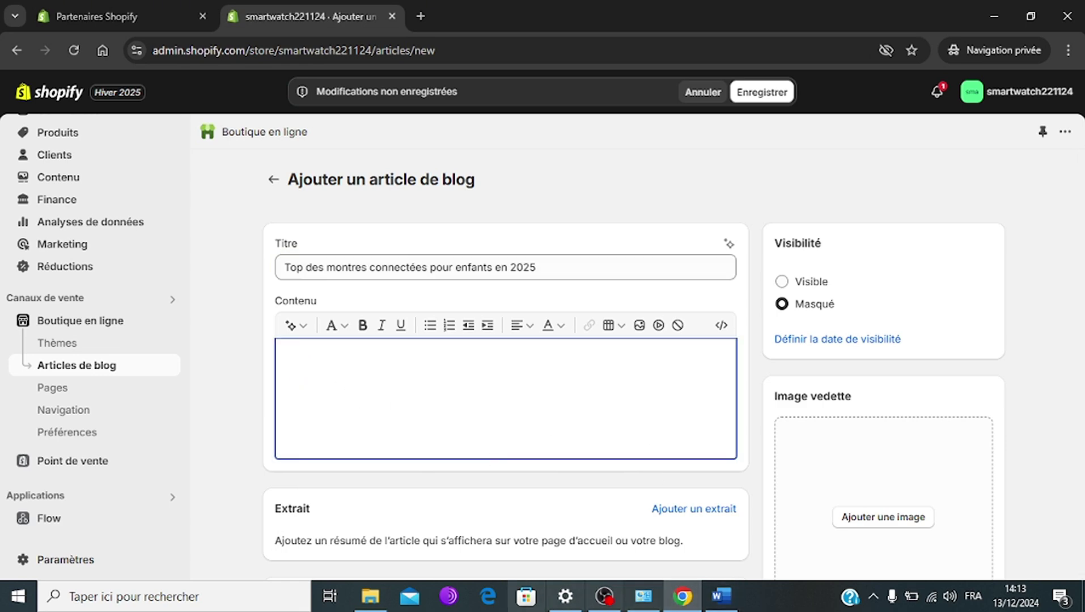
pyautogui.click(723, 594)
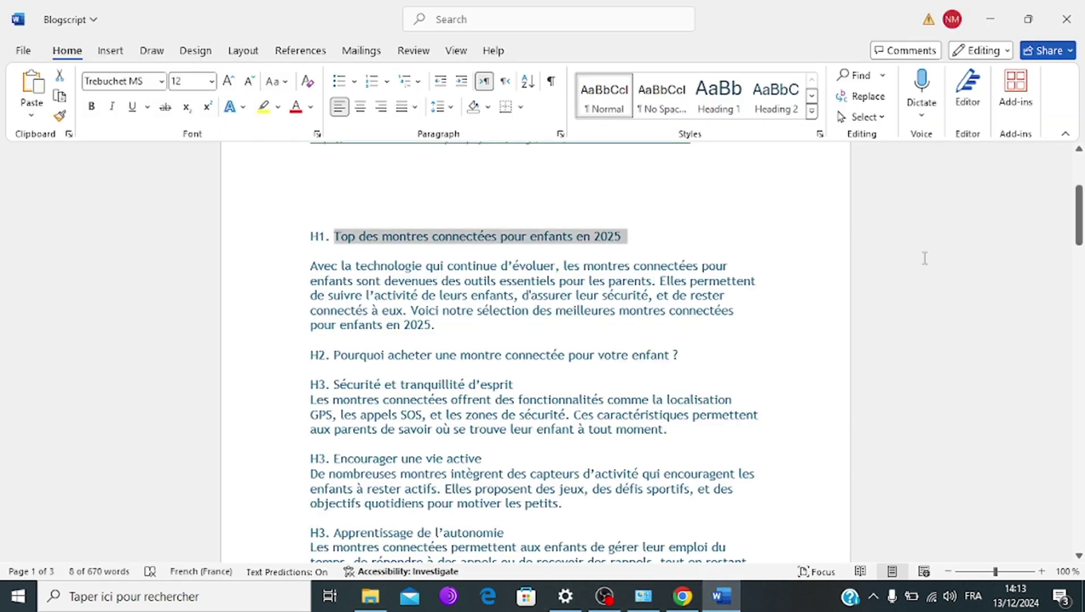
pyautogui.moveTo(306, 266); pyautogui.dragTo(688, 548)
pyautogui.hotkey('ctrl', 'c')
pyautogui.click(682, 595)
pyautogui.hotkey('ctrl', 'v')
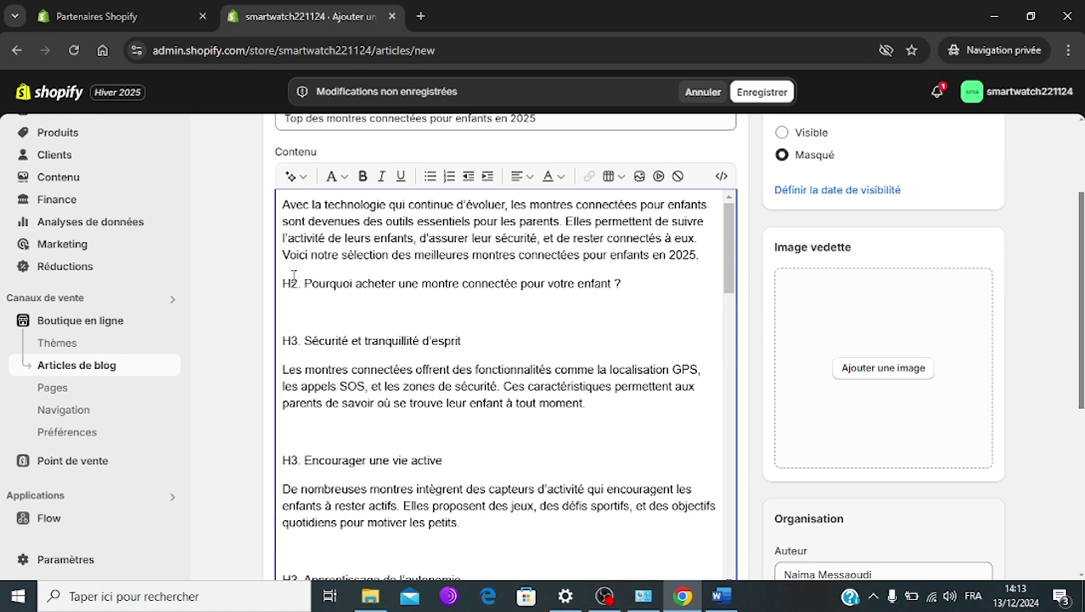
# Format "Pourquoi acheter une montre connectée pour votre enfant ?" as a level 2 heading and remove its "H2." label.
pyautogui.moveTo(305, 284); pyautogui.dragTo(643, 291)
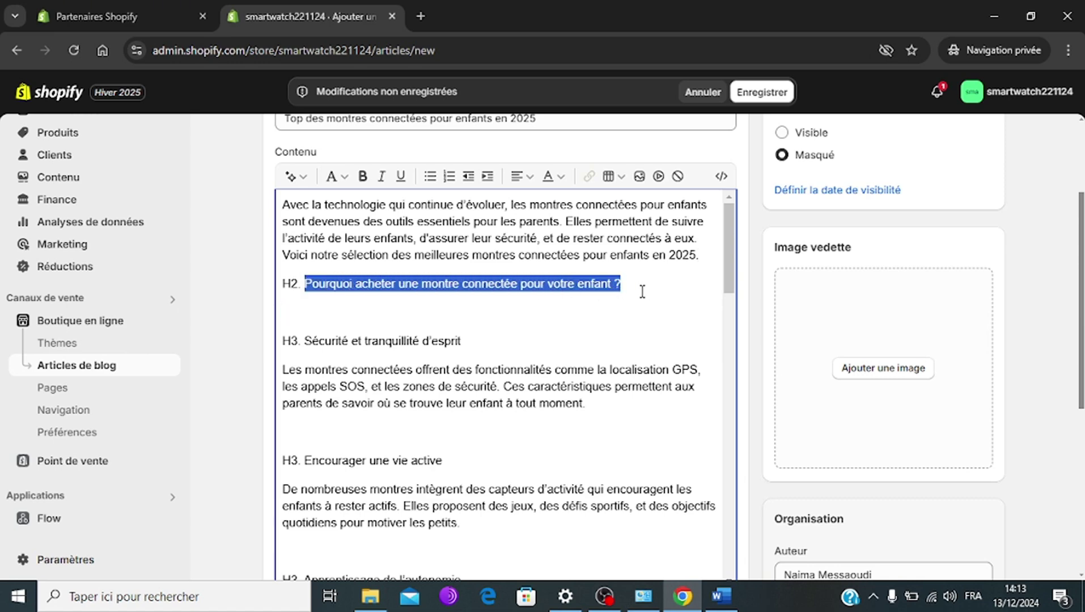
pyautogui.click(336, 176)
pyautogui.click(321, 266)
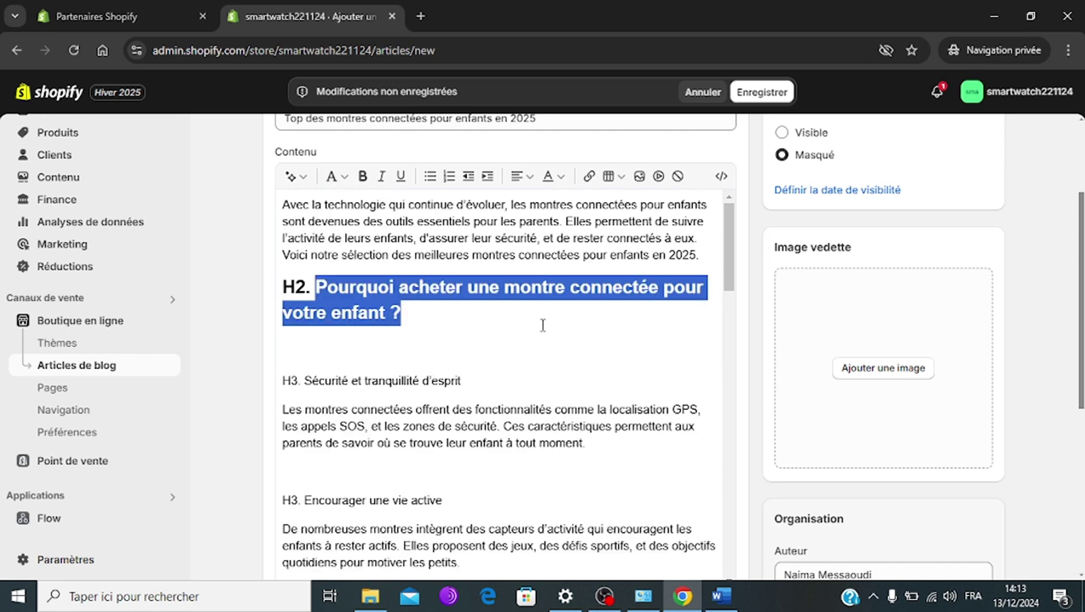
pyautogui.click(309, 296)
pyautogui.press('BackSpace')
pyautogui.press('BackSpace')
pyautogui.press('BackSpace')
pyautogui.press('BackSpace')
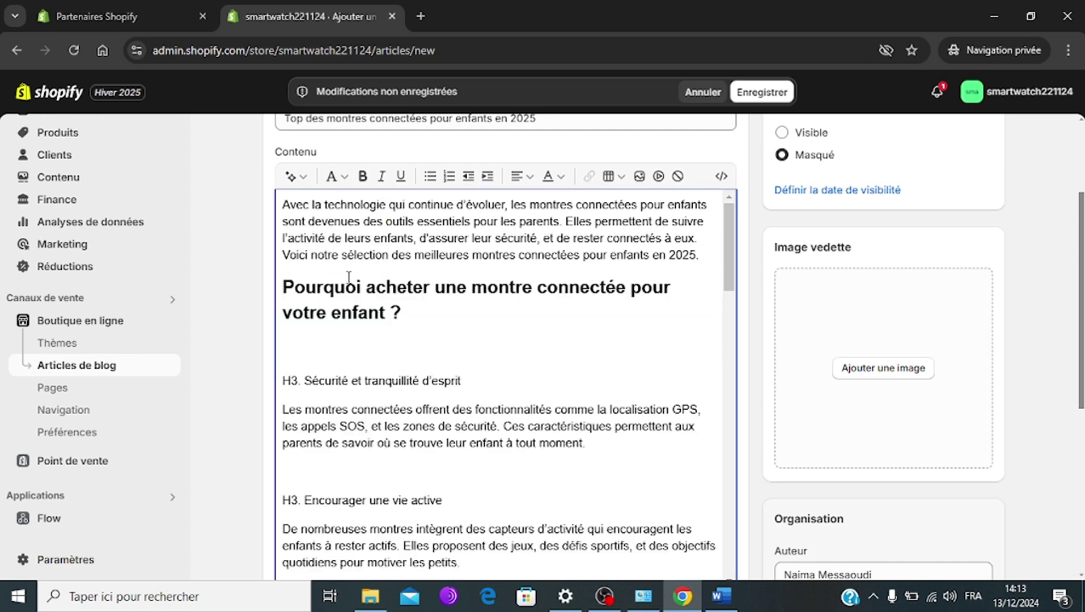
# Make "Sécurité et tranquillité d'esprit" a level 3 heading without its "H3." label and delete the blank lines around its section.
pyautogui.click(295, 348)
pyautogui.press('BackSpace')
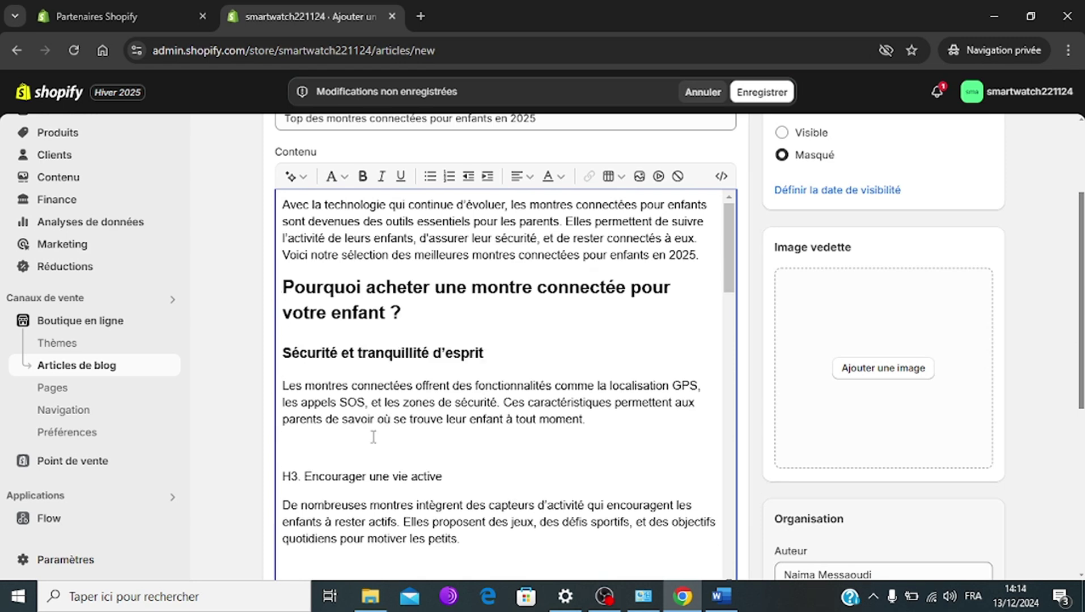
pyautogui.click(373, 437)
pyautogui.press('BackSpace')
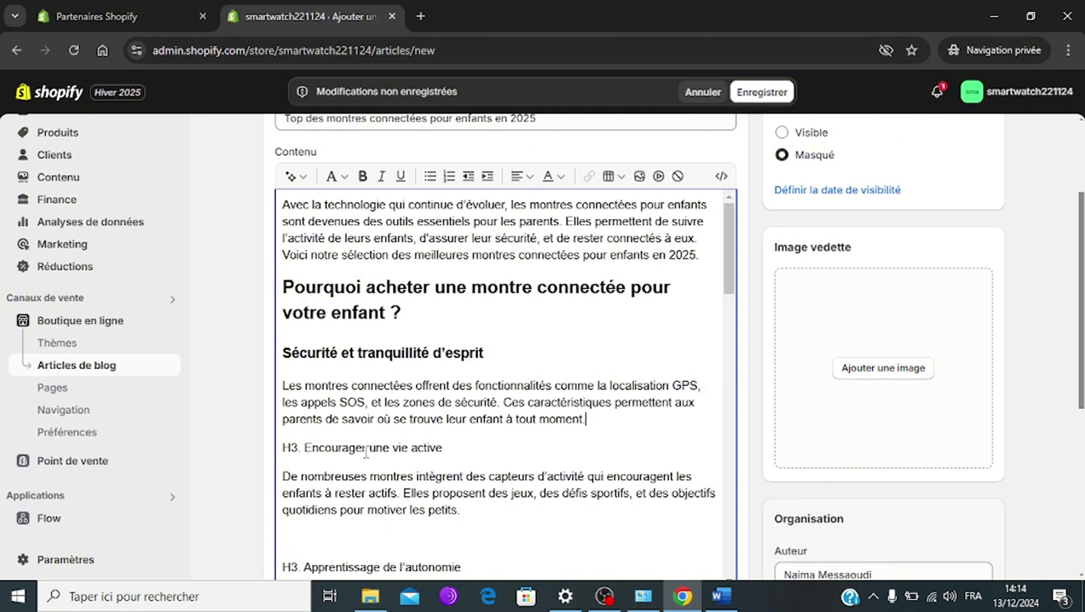
# Make "Encourager une vie active" a level 3 heading without its "H3." label and delete the blank line after its paragraph.
pyautogui.click(307, 448)
pyautogui.press('BackSpace')
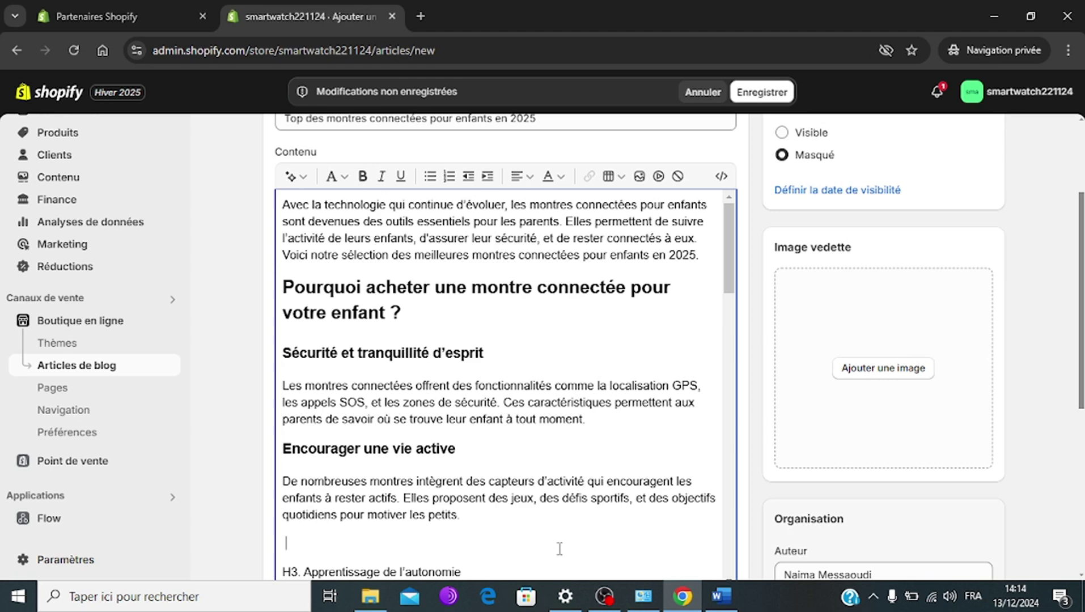
pyautogui.press('BackSpace')
pyautogui.press('BackSpace')
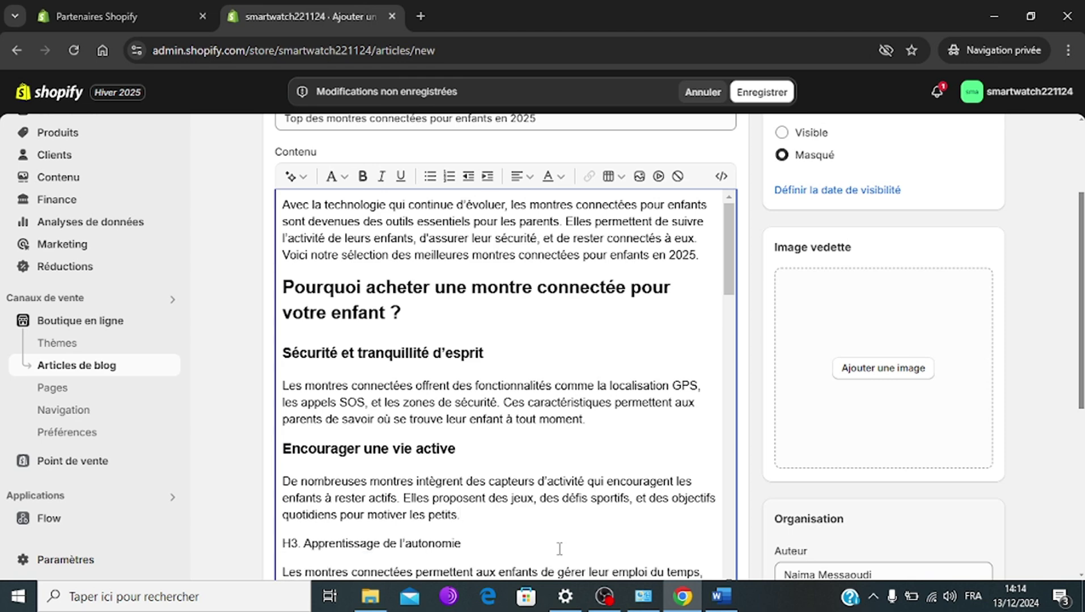
# Make "Apprentissage de l'autonomie" a level 3 heading without its "H3." label and delete the blank line after its paragraph.
pyautogui.click(304, 544)
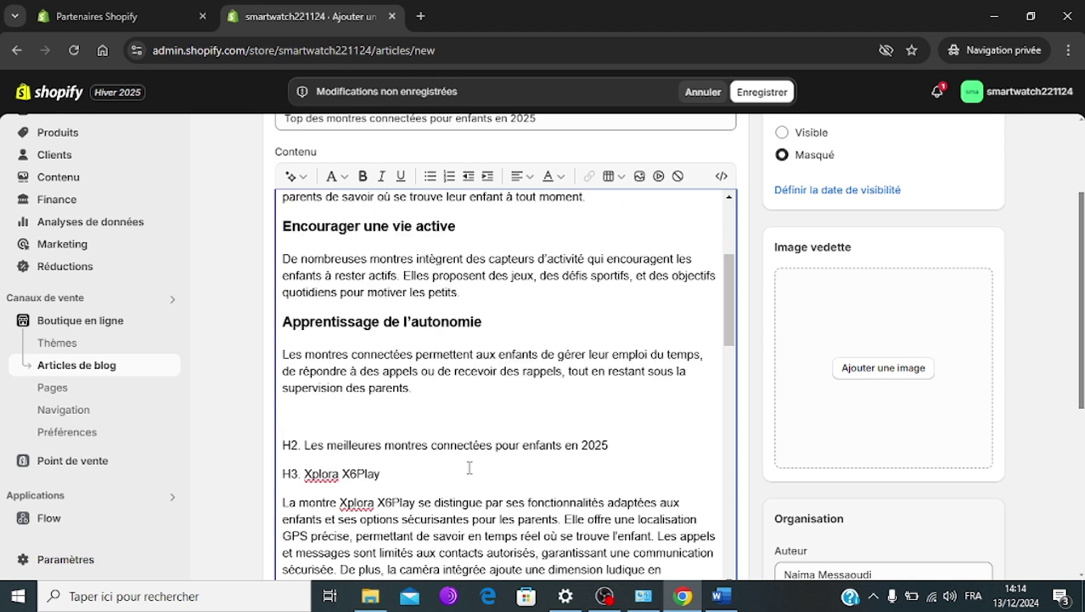
pyautogui.press('BackSpace')
pyautogui.press('BackSpace')
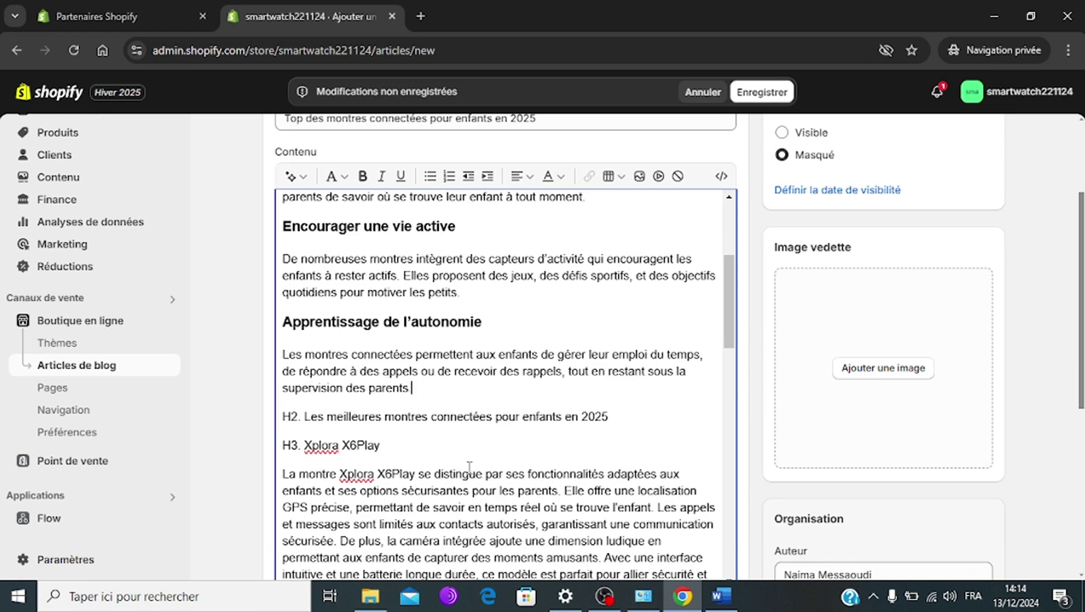
# Make "Les meilleures montres connectées pour enfants en 2025" a level 2 heading and "Xplora X6Play" a level 3 heading, removing their labels.
pyautogui.click(307, 420)
pyautogui.press('BackSpace')
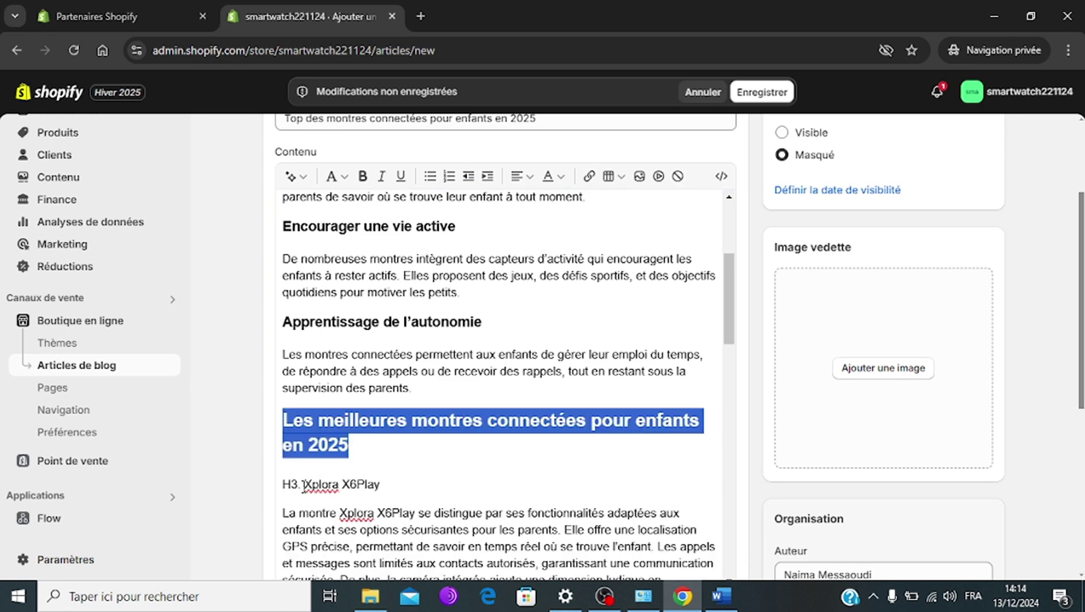
pyautogui.click(304, 484)
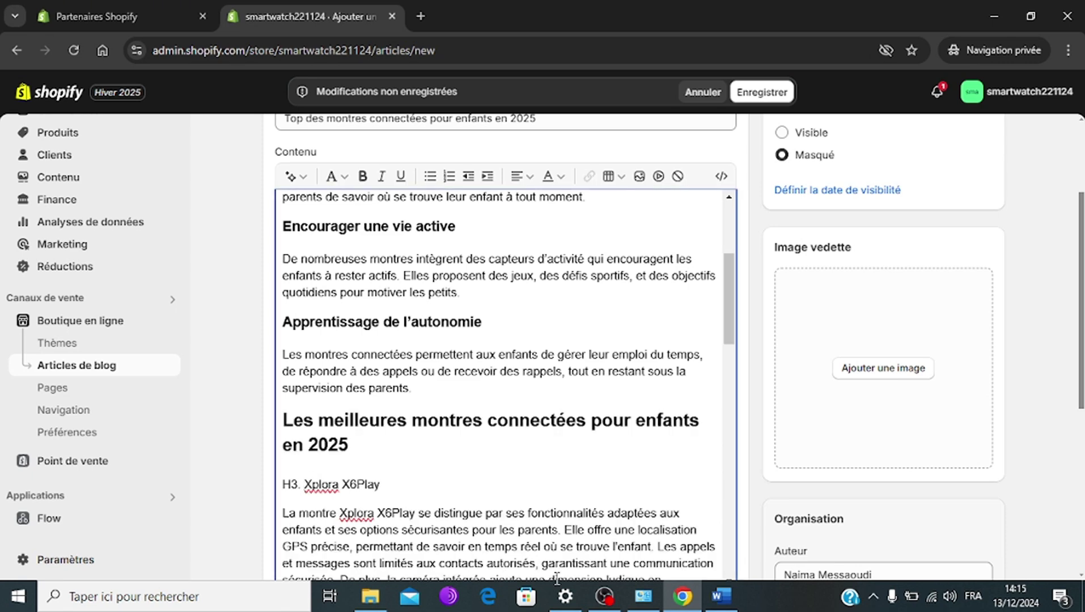
pyautogui.press('BackSpace')
pyautogui.press('BackSpace')
pyautogui.press('BackSpace')
pyautogui.press('BackSpace')
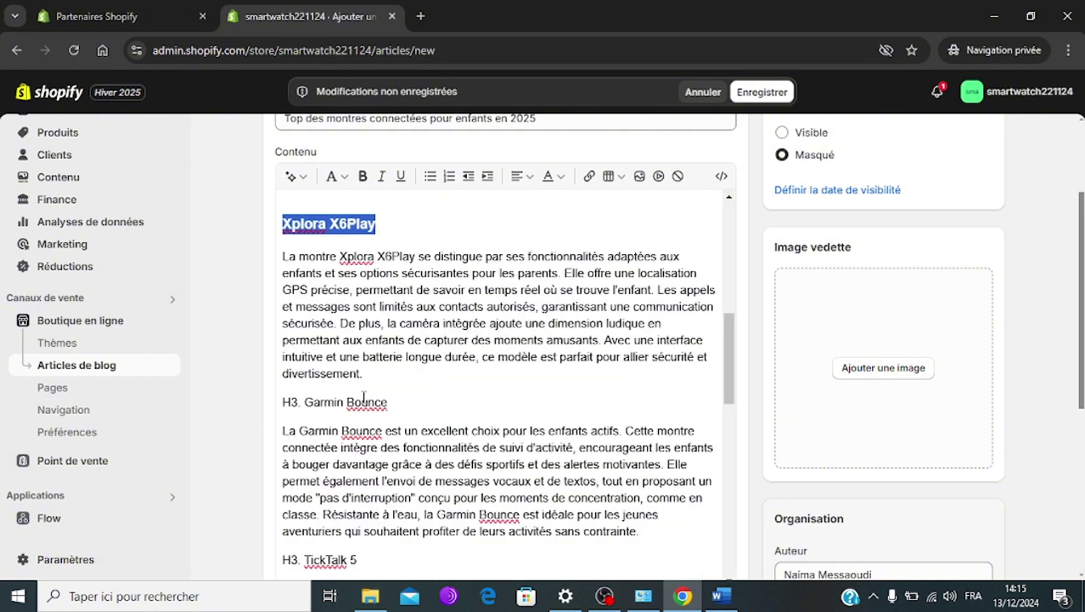
# Remove the "H3." label from the "Garmin Bounce" subheading.
pyautogui.click(305, 403)
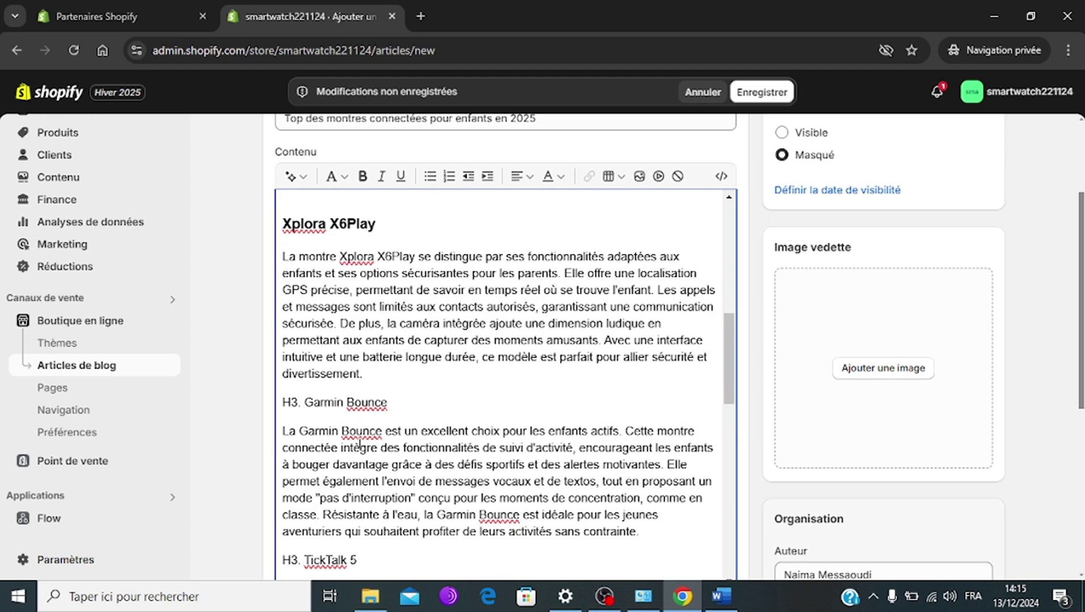
pyautogui.press('BackSpace')
pyautogui.press('BackSpace')
pyautogui.scroll(-4, 296, 339)
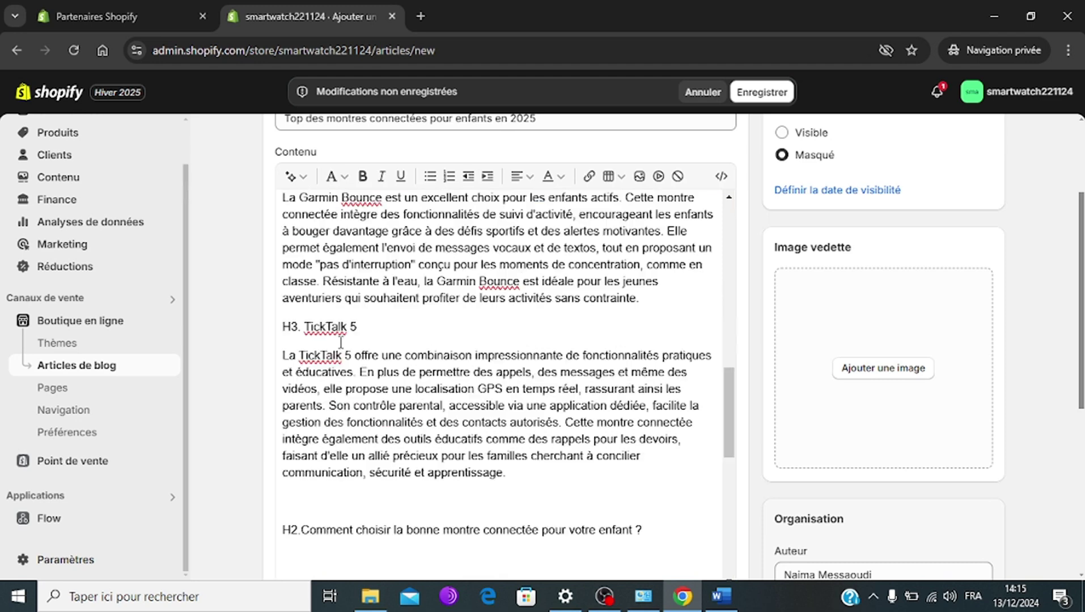
# Remove the "H3." label from "TickTalk 5" and format it as a level 3 heading.
pyautogui.click(304, 328)
pyautogui.press('BackSpace')
pyautogui.press('BackSpace')
pyautogui.press('BackSpace')
pyautogui.press('BackSpace')
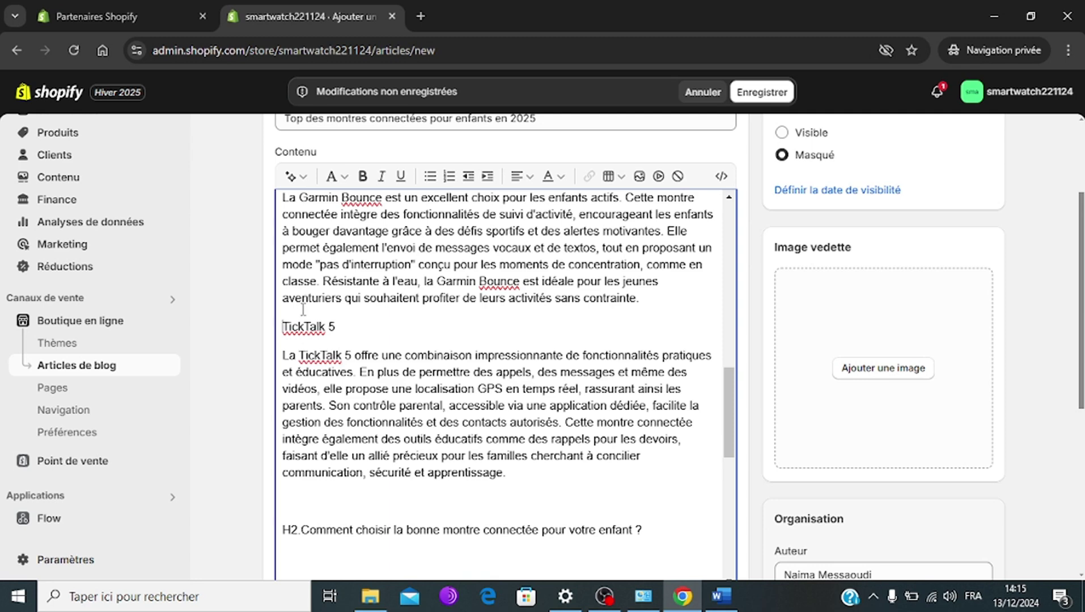
pyautogui.moveTo(340, 327); pyautogui.dragTo(235, 317)
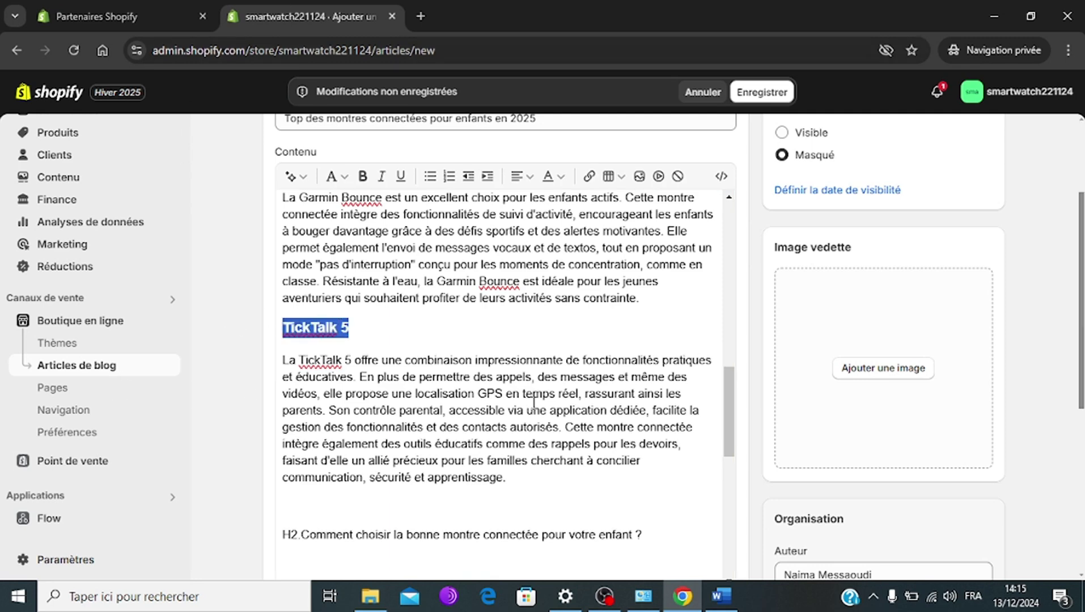
# Make "Comment choisir la bonne montre connectée pour votre enfant ?" a level 2 heading without its label, deleting the blank lines around it.
pyautogui.moveTo(729, 426); pyautogui.dragTo(512, 471)
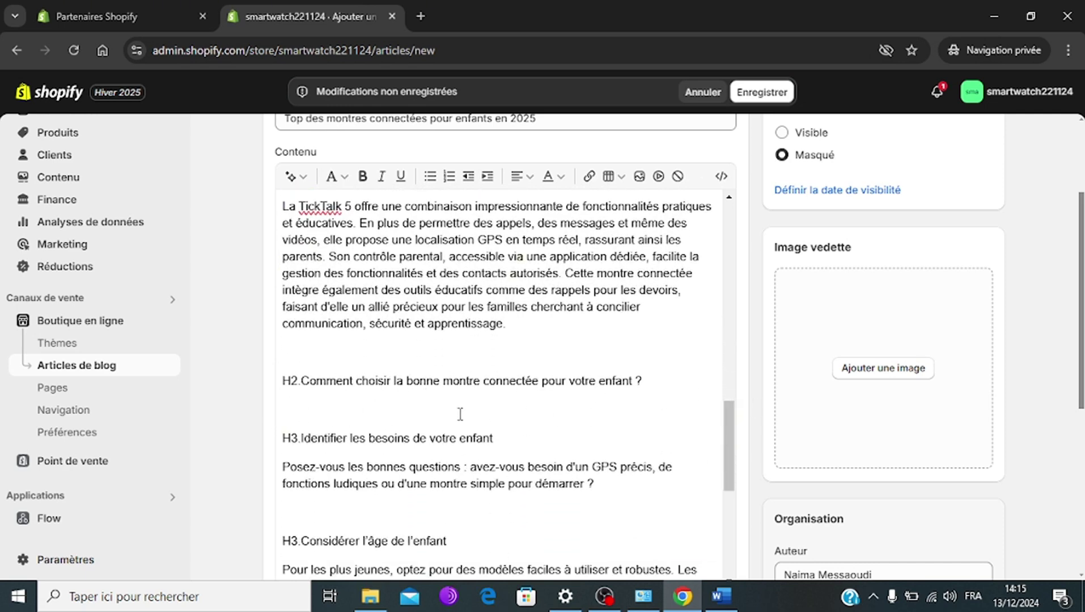
pyautogui.click(302, 381)
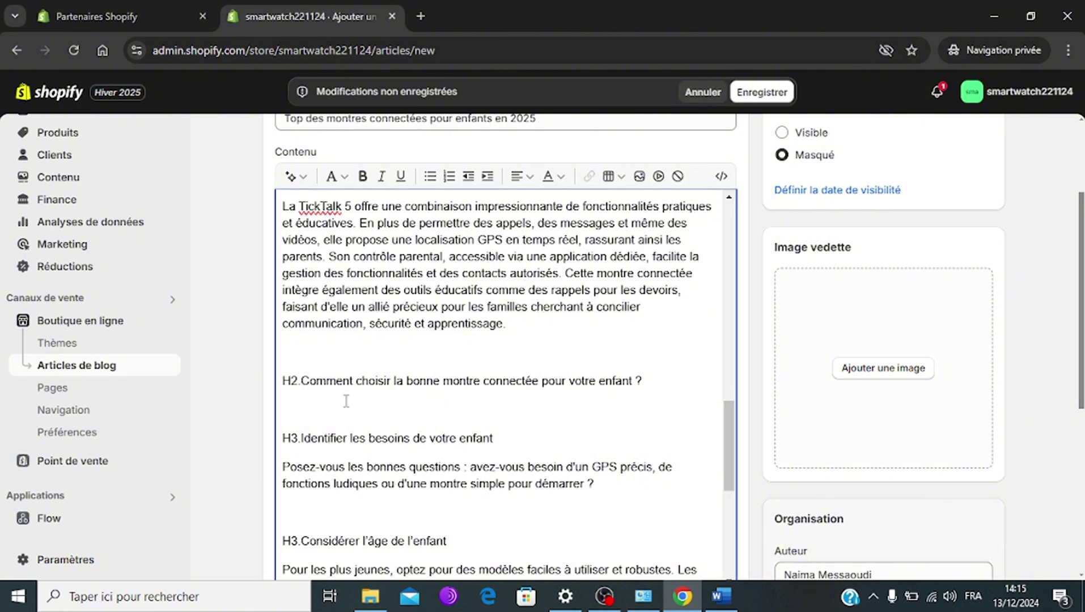
pyautogui.press('BackSpace')
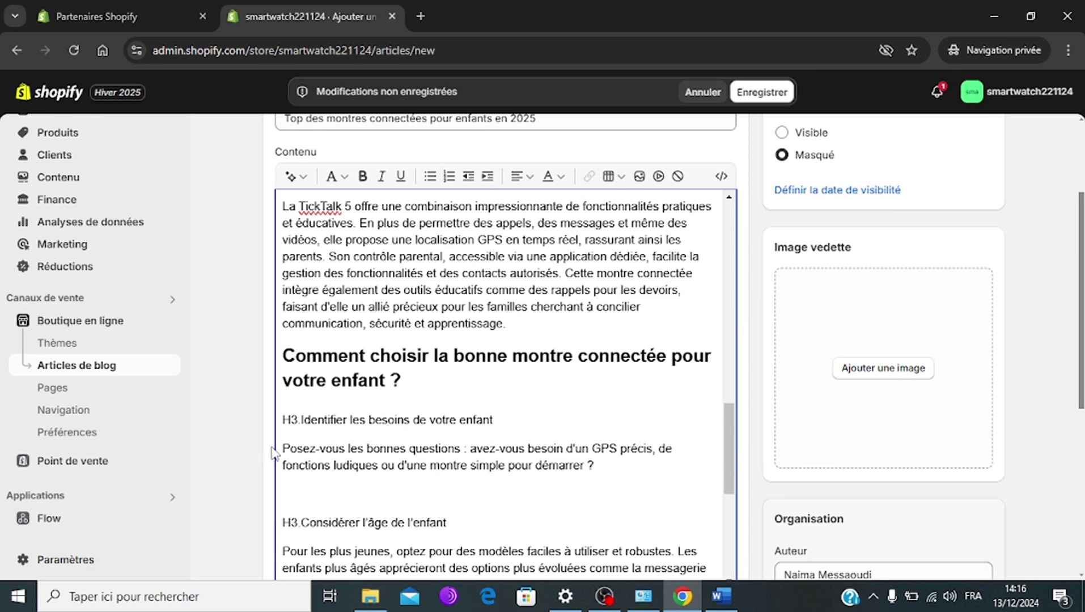
# Make "Identifier les besoins de votre enfant" a level 3 heading without its "H3." label and delete the blank line after its paragraph.
pyautogui.click(301, 420)
pyautogui.press('BackSpace')
pyautogui.press('BackSpace')
pyautogui.press('BackSpace')
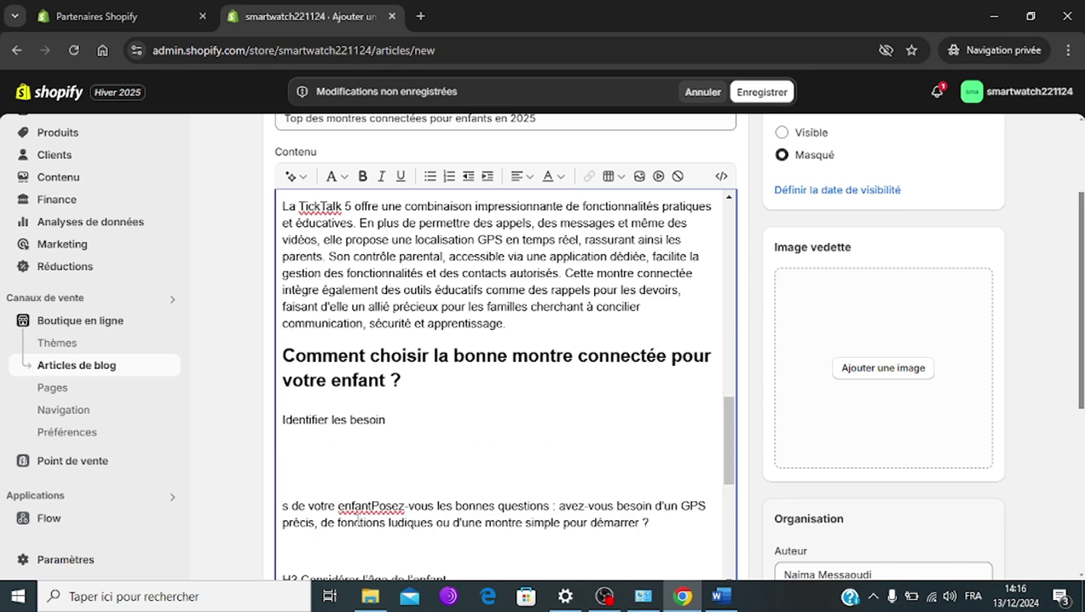
pyautogui.press('BackSpace')
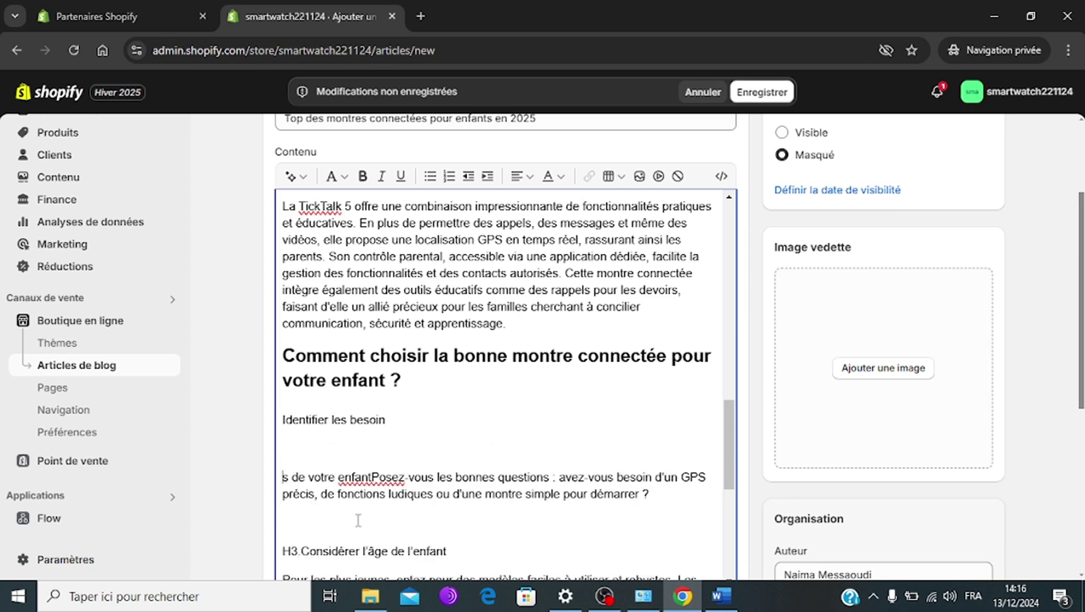
pyautogui.press('BackSpace')
pyautogui.press('BackSpace')
pyautogui.click(448, 513)
pyautogui.press('BackSpace')
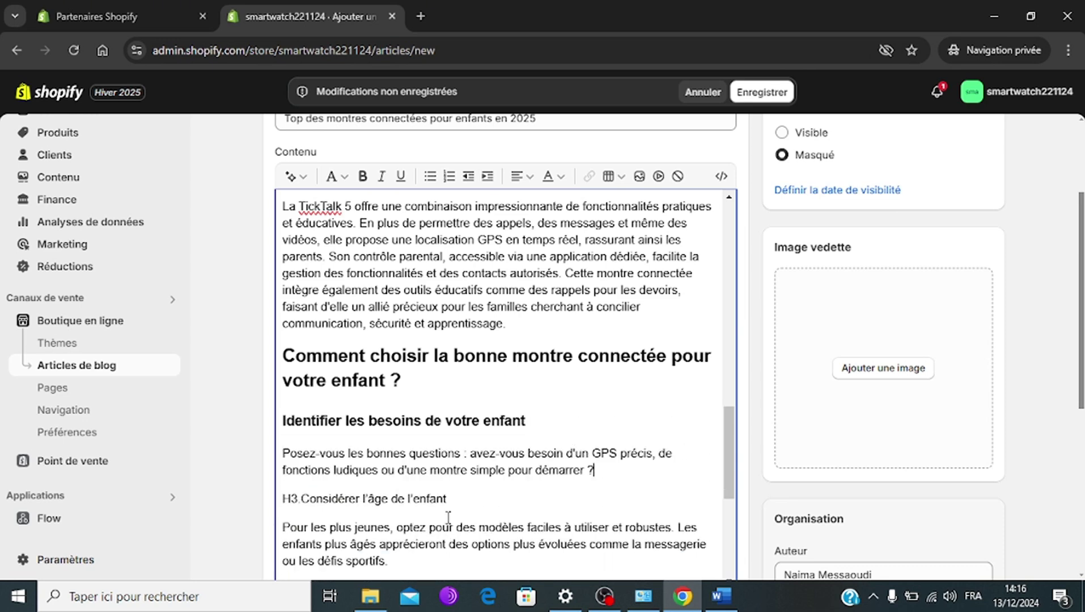
# Remove the "H3." label from "Considérer l'âge de l'enfant" and format it as a level 3 heading.
pyautogui.click(300, 499)
pyautogui.press('BackSpace')
pyautogui.press('BackSpace')
pyautogui.press('BackSpace')
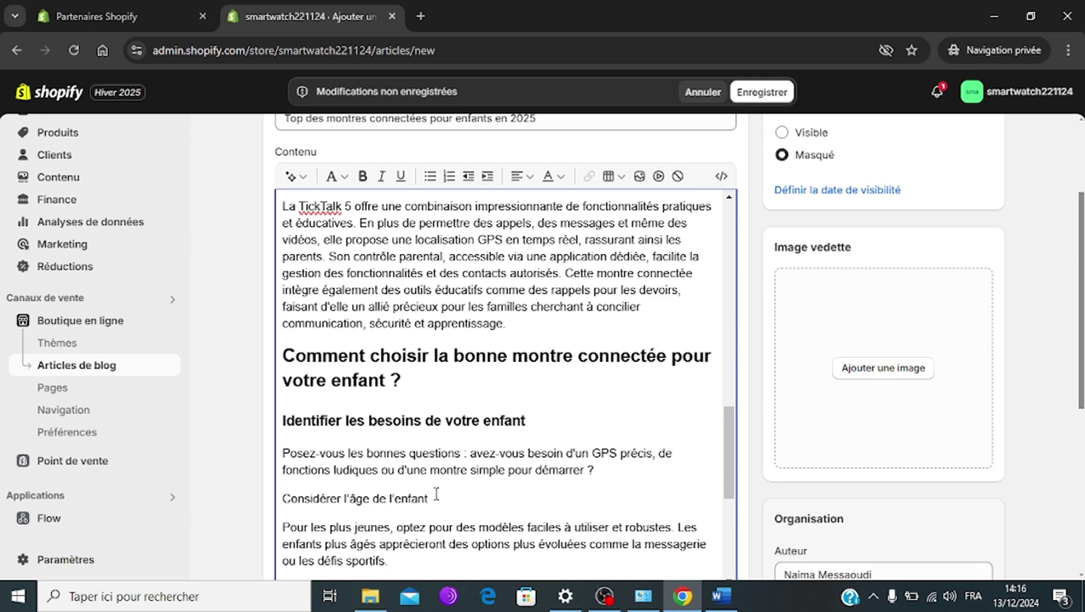
pyautogui.moveTo(437, 498); pyautogui.dragTo(282, 499)
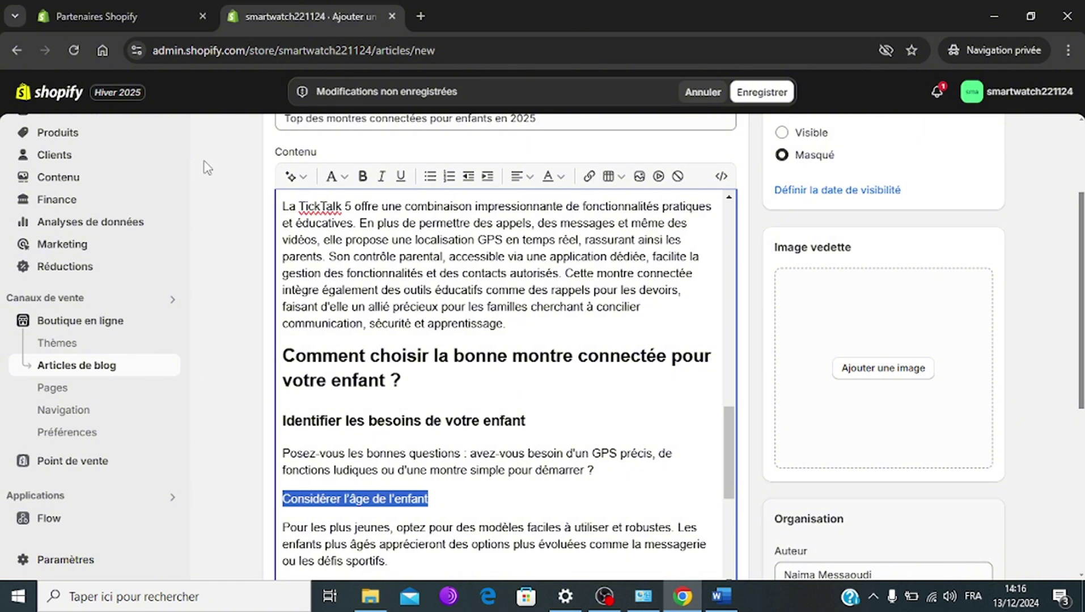
pyautogui.click(336, 176)
pyautogui.click(315, 287)
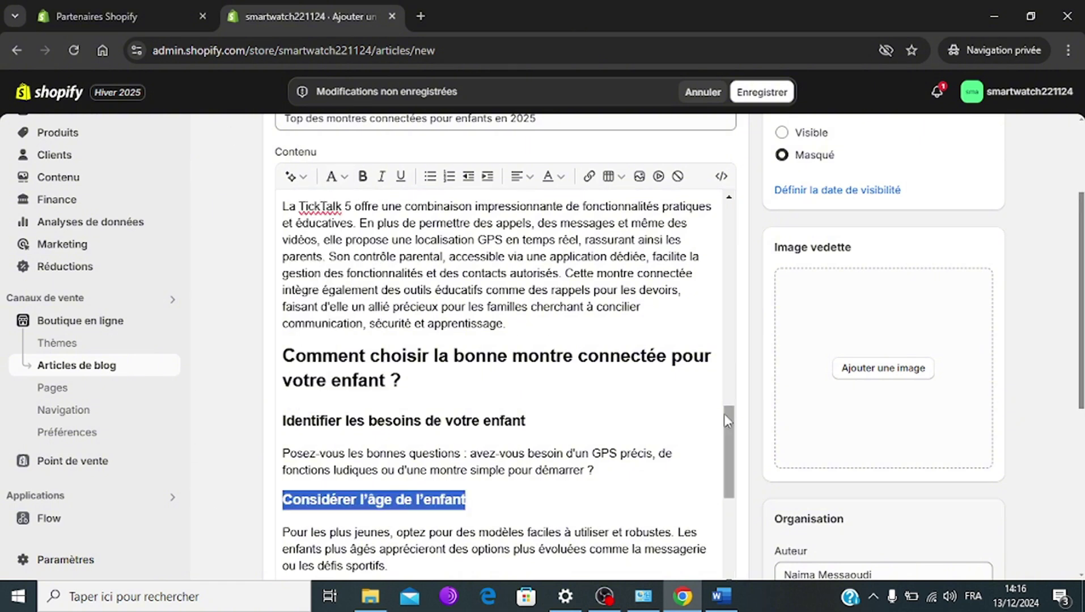
# Make "Prévoir un budget" a level 3 heading without its "H3." label, deleting the blank line above it.
pyautogui.moveTo(729, 450); pyautogui.dragTo(729, 492)
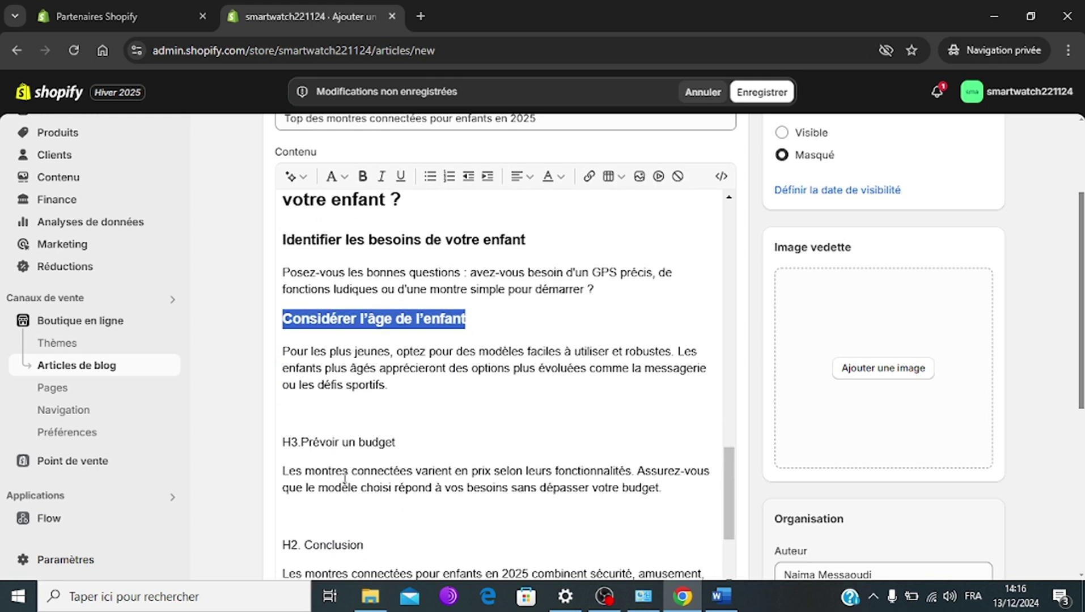
pyautogui.click(289, 407)
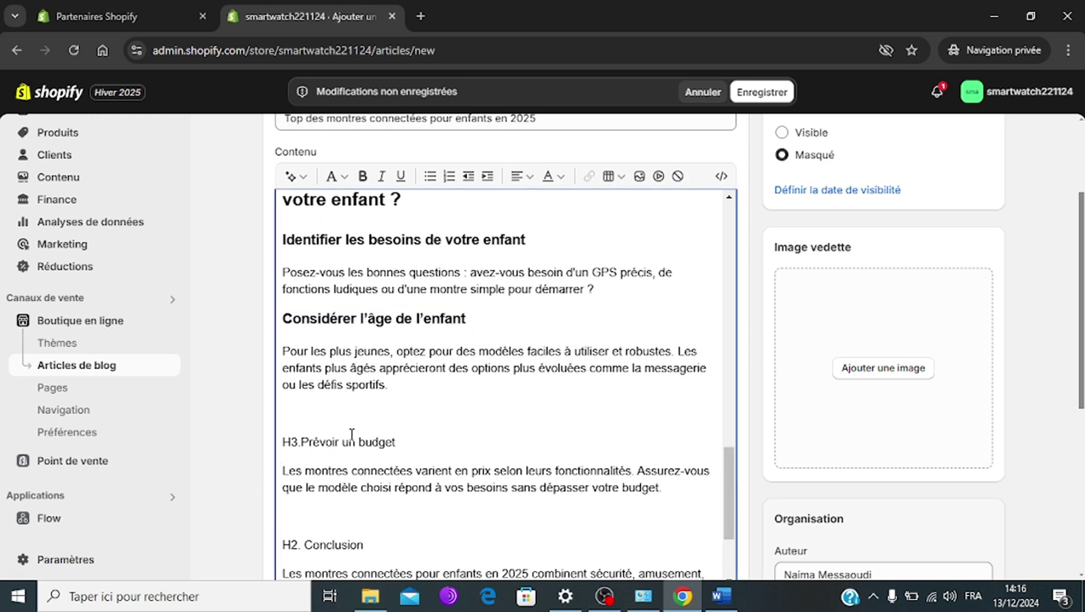
pyautogui.press('BackSpace')
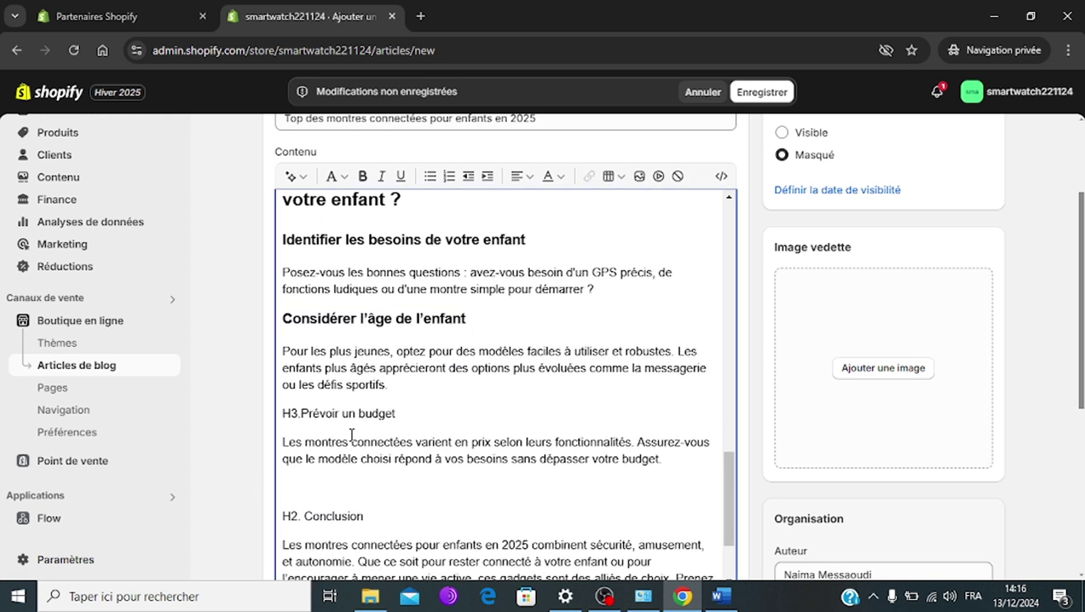
pyautogui.click(302, 416)
pyautogui.press('BackSpace')
pyautogui.press('BackSpace')
pyautogui.press('BackSpace')
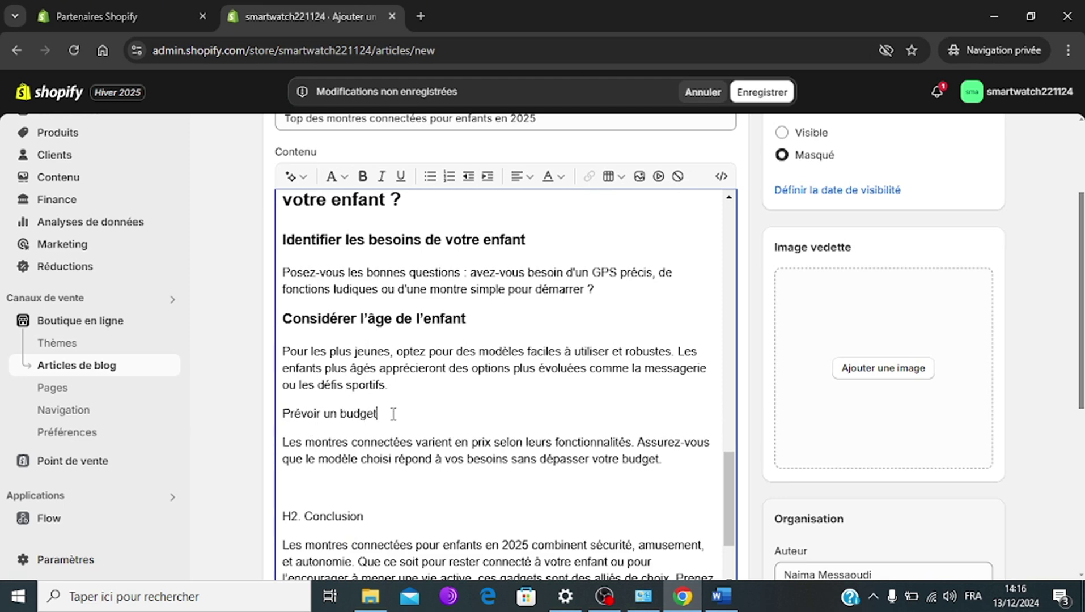
pyautogui.moveTo(393, 415); pyautogui.dragTo(282, 414)
pyautogui.click(332, 176)
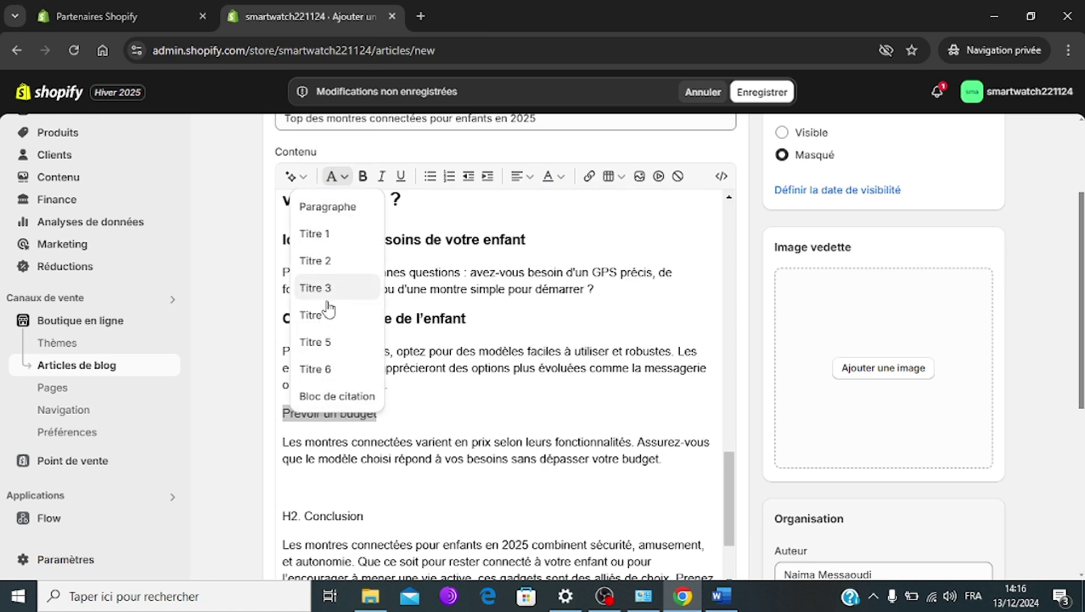
pyautogui.click(317, 287)
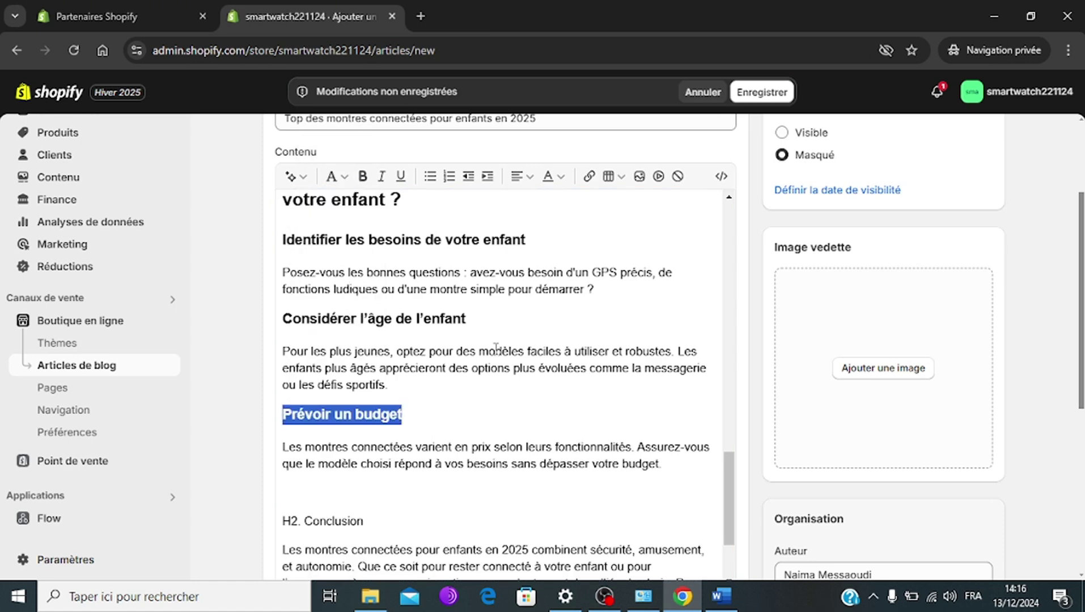
# Delete the blank line after the budget paragraph and remove the "H2. Conclusion" line above the closing paragraph.
pyautogui.click(292, 501)
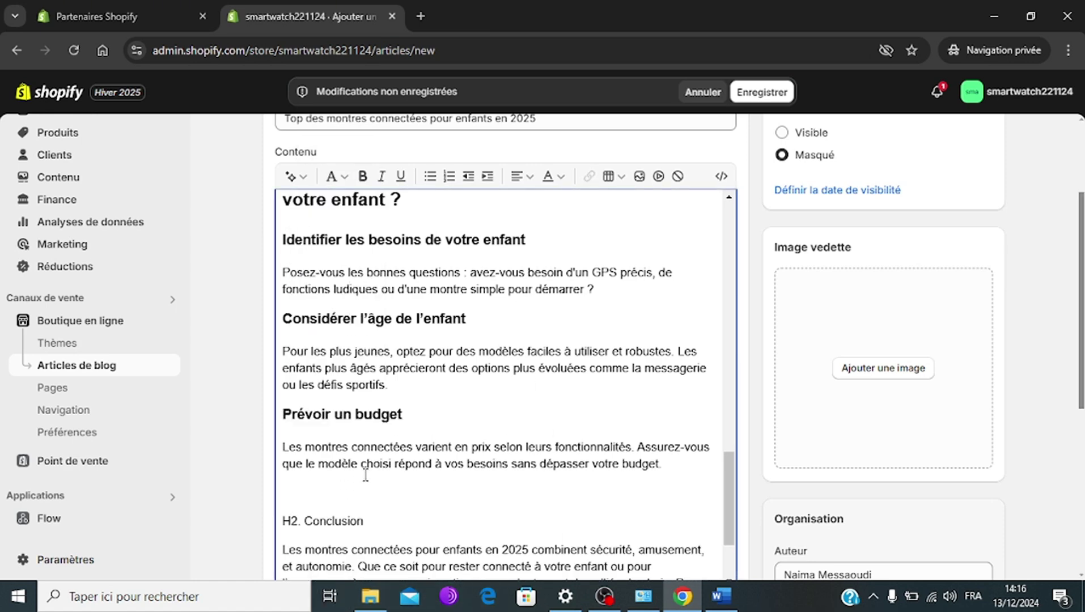
pyautogui.press('BackSpace')
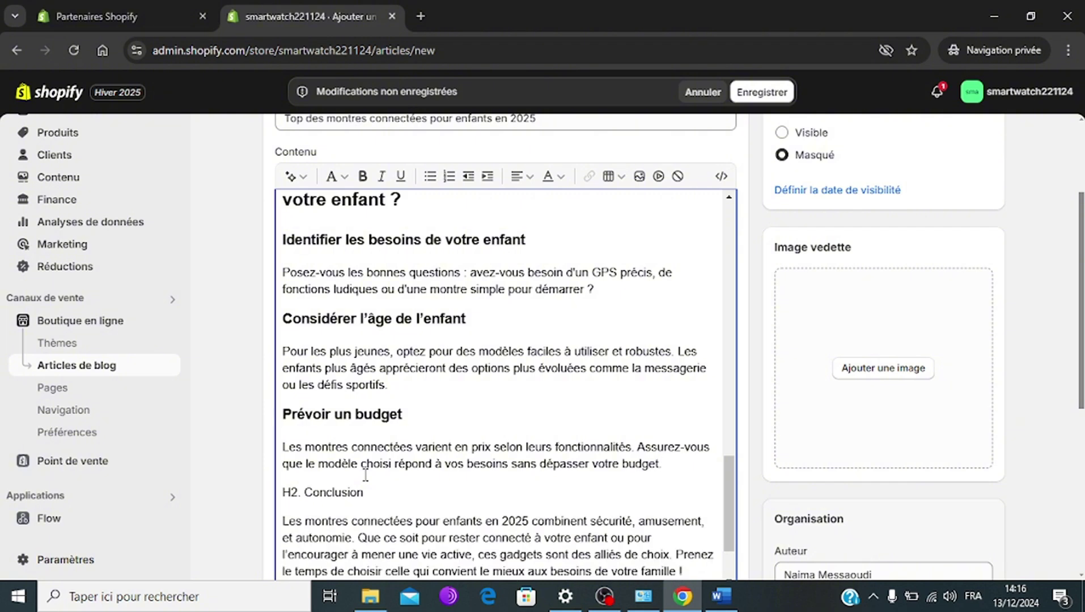
pyautogui.moveTo(376, 521); pyautogui.dragTo(389, 493)
pyautogui.click(335, 519)
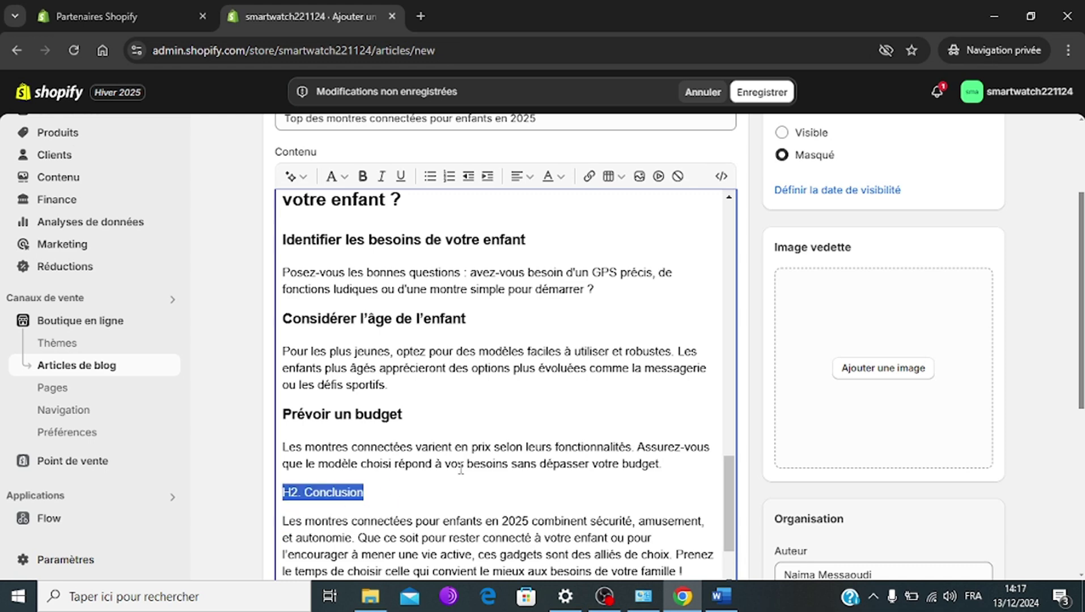
pyautogui.press('BackSpace')
pyautogui.press('BackSpace')
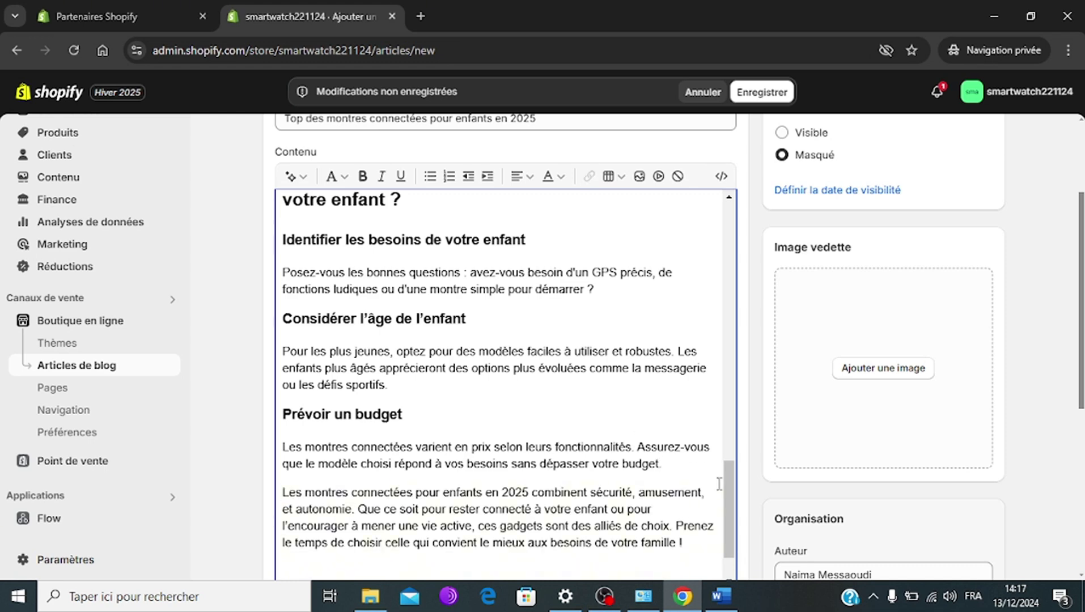
# Review the formatted article from start to end and view the AI generators for the blog title and content.
pyautogui.moveTo(730, 490); pyautogui.dragTo(783, 232)
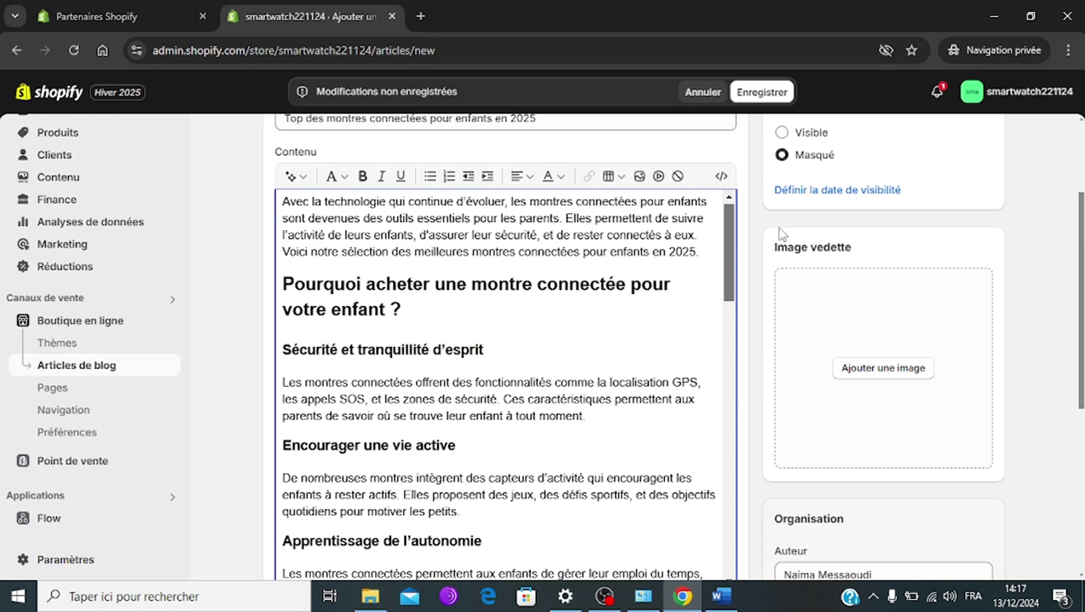
pyautogui.moveTo(780, 228); pyautogui.dragTo(790, 181)
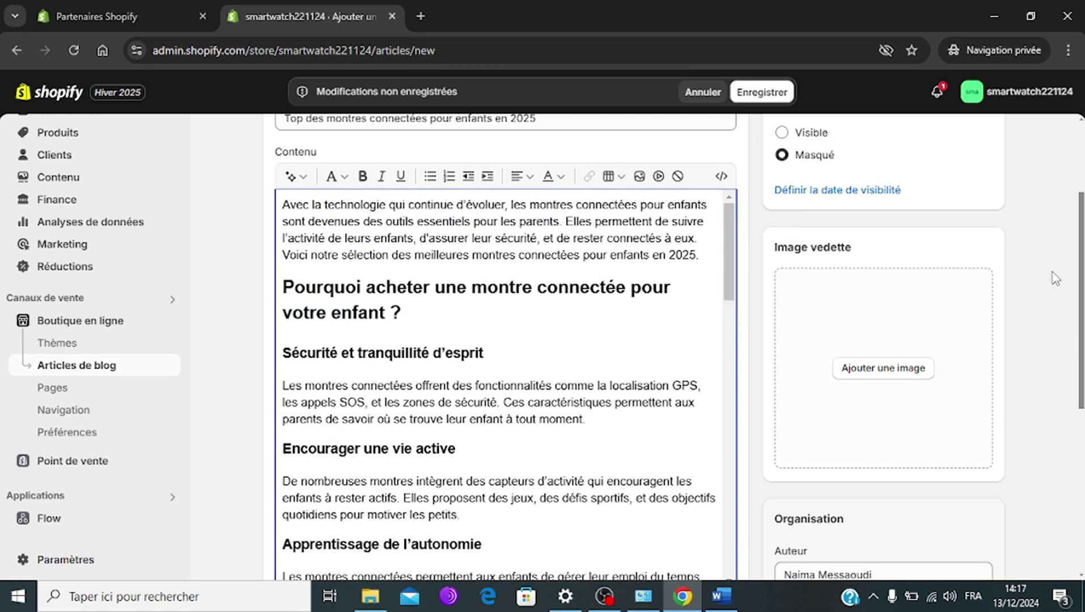
pyautogui.moveTo(1081, 259); pyautogui.dragTo(1071, 214)
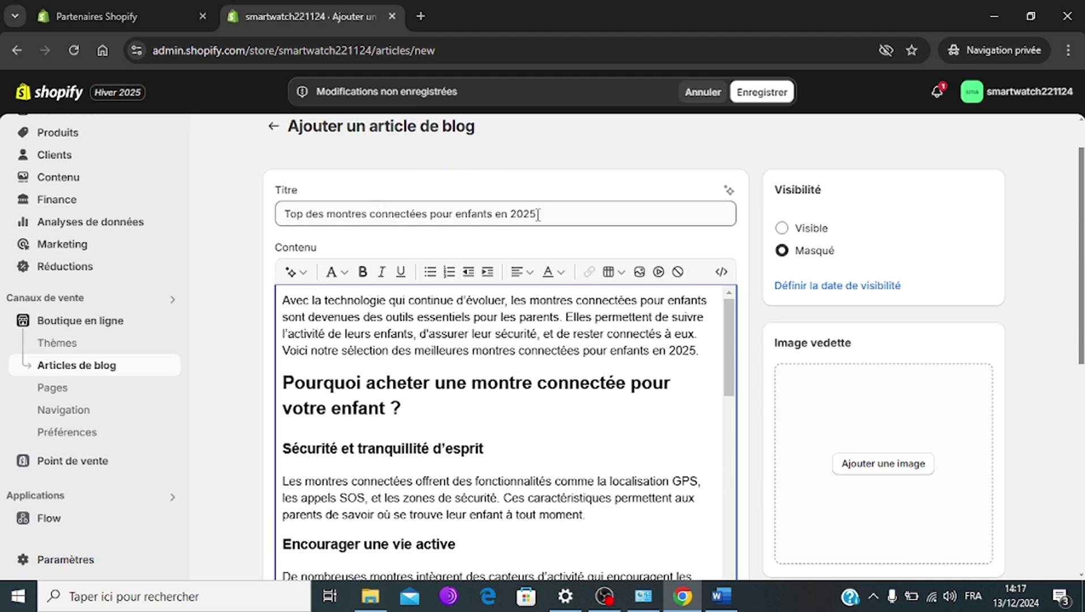
pyautogui.click(607, 224)
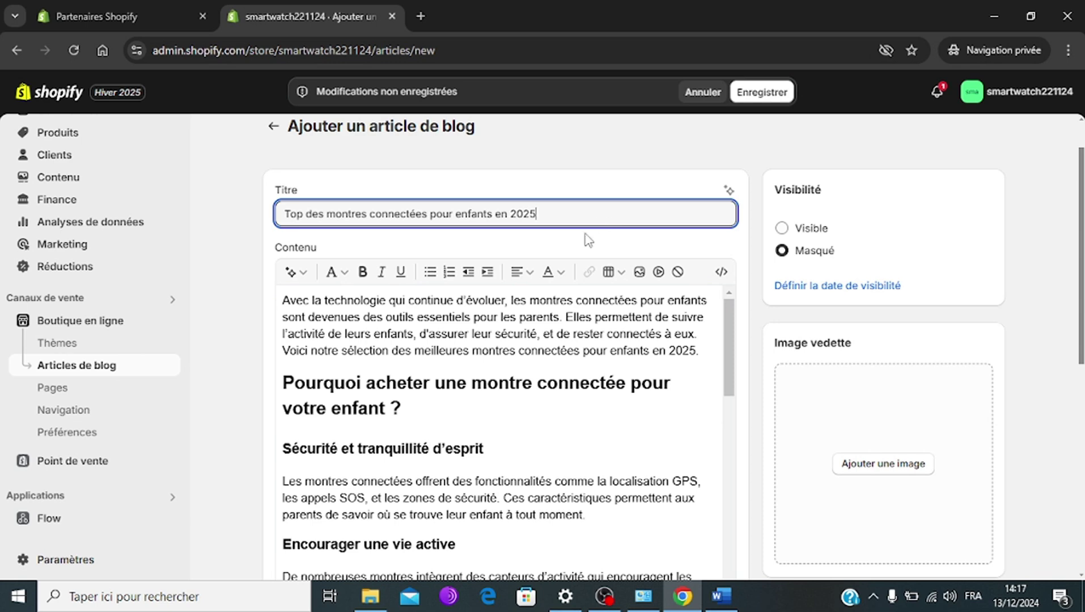
pyautogui.click(731, 192)
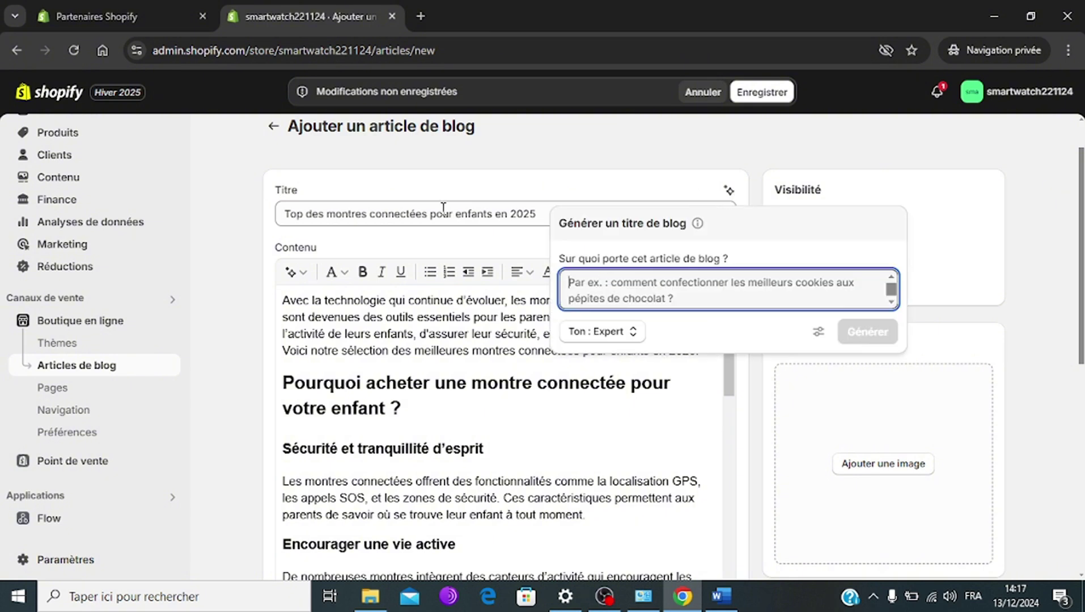
pyautogui.click(305, 277)
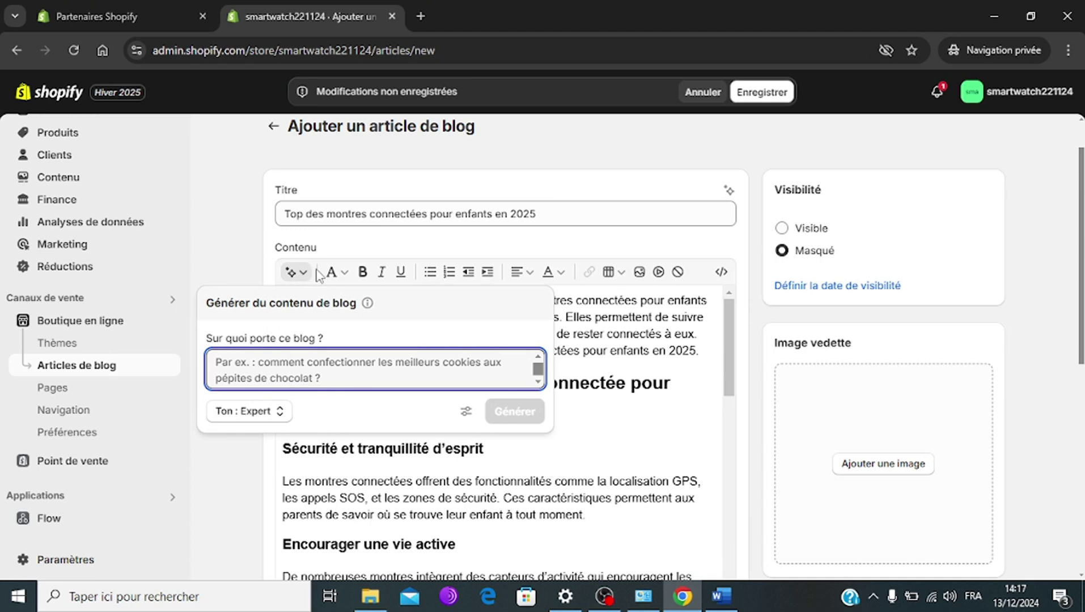
pyautogui.click(319, 276)
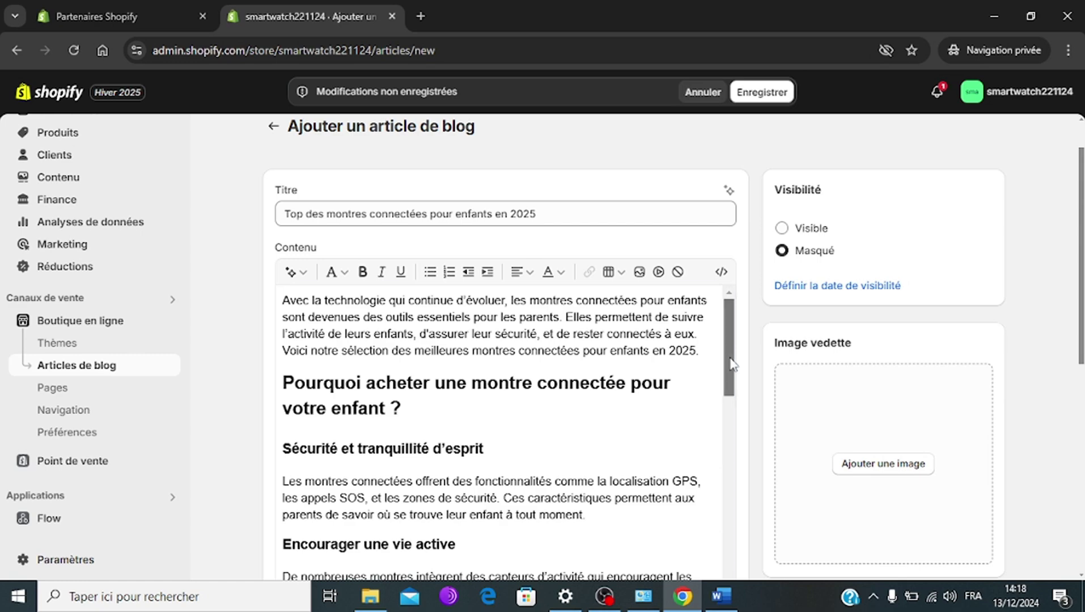
pyautogui.moveTo(731, 363); pyautogui.dragTo(740, 611)
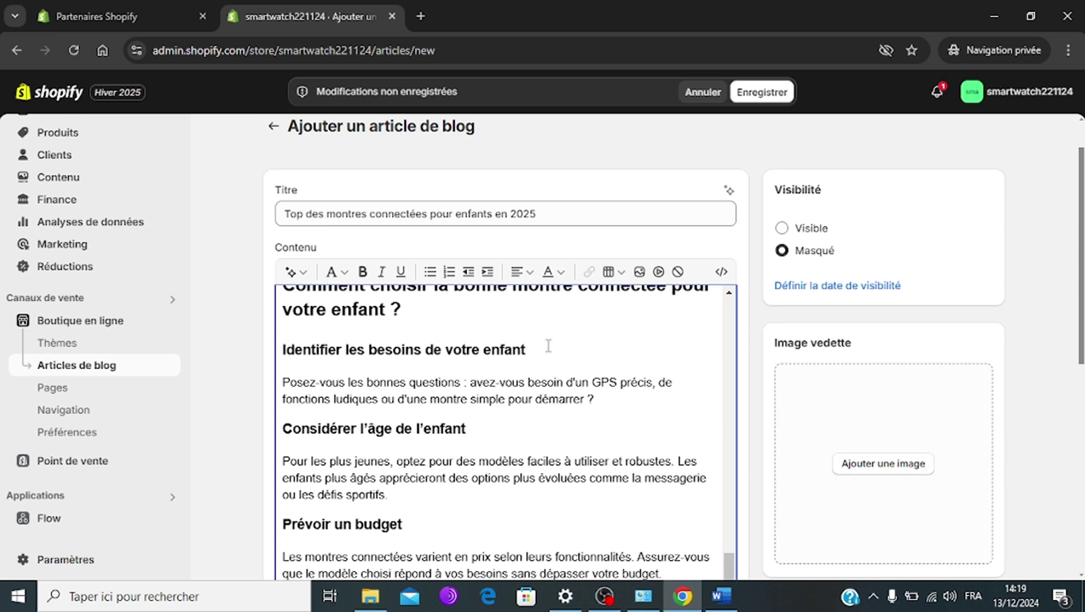
# Add the "A_modern_and_sleek_featured_image" smartwatch picture from the desktop's ECOMMPHOTOS folder as the article's featured image.
pyautogui.click(905, 471)
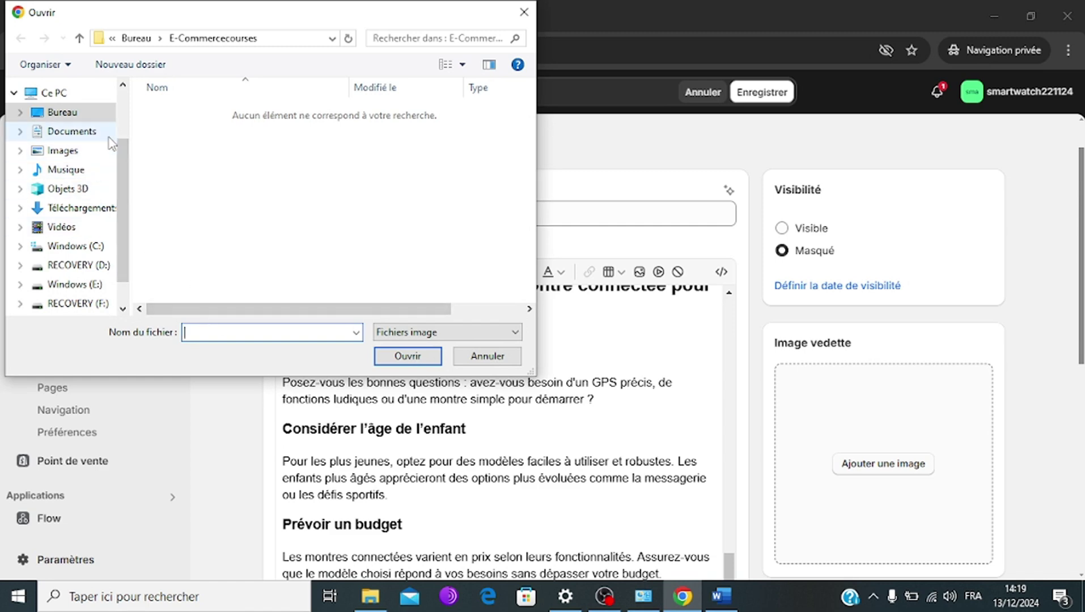
pyautogui.click(78, 117)
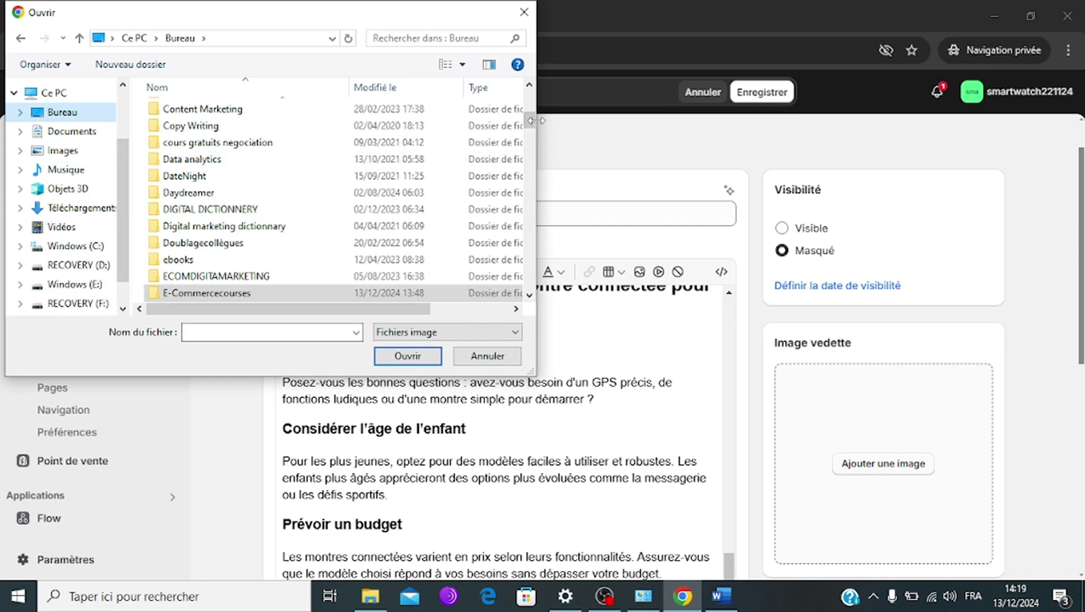
pyautogui.moveTo(532, 126); pyautogui.dragTo(532, 139)
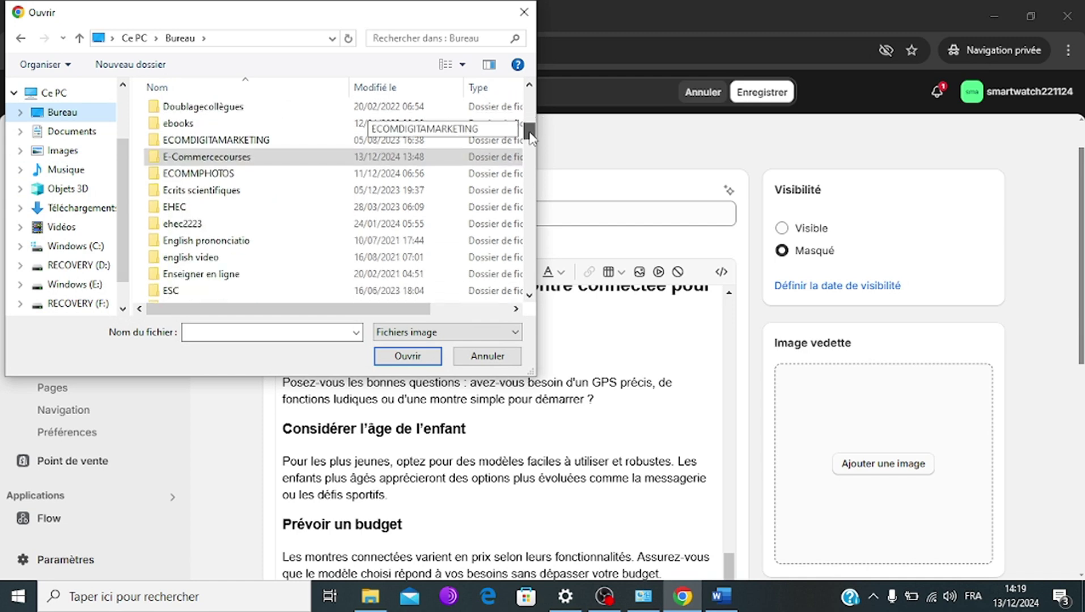
pyautogui.click(182, 177)
pyautogui.doubleClick(182, 173)
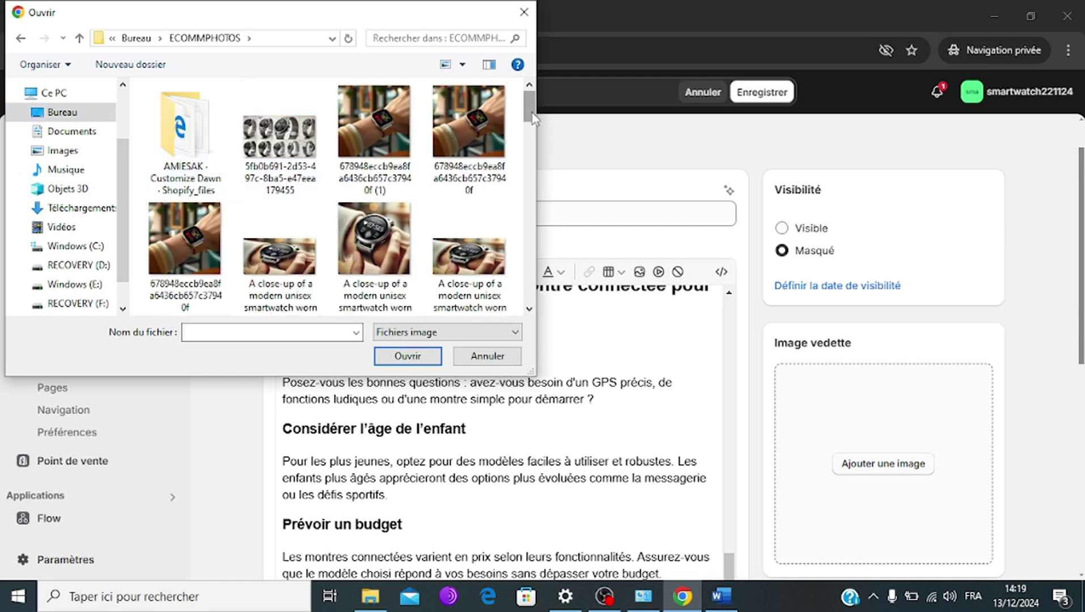
pyautogui.moveTo(532, 110); pyautogui.dragTo(532, 157)
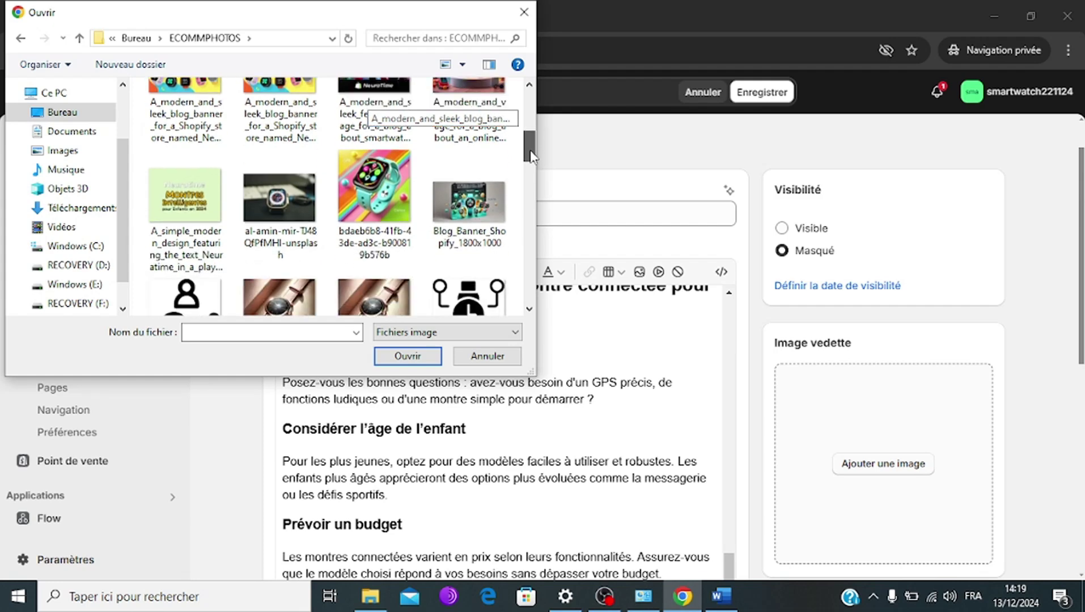
pyautogui.moveTo(532, 157); pyautogui.dragTo(577, 129)
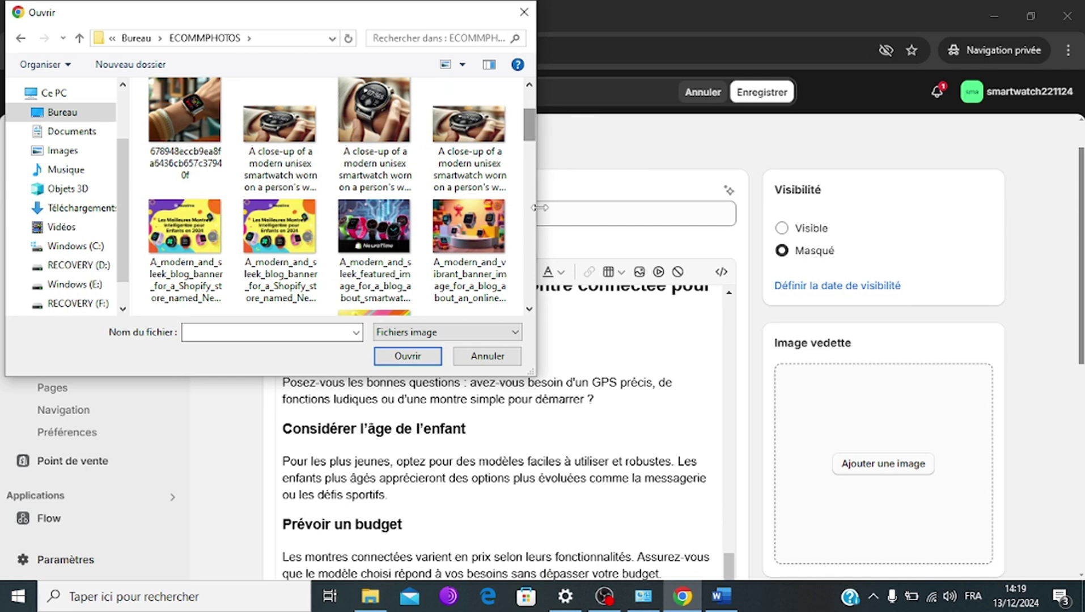
pyautogui.click(391, 223)
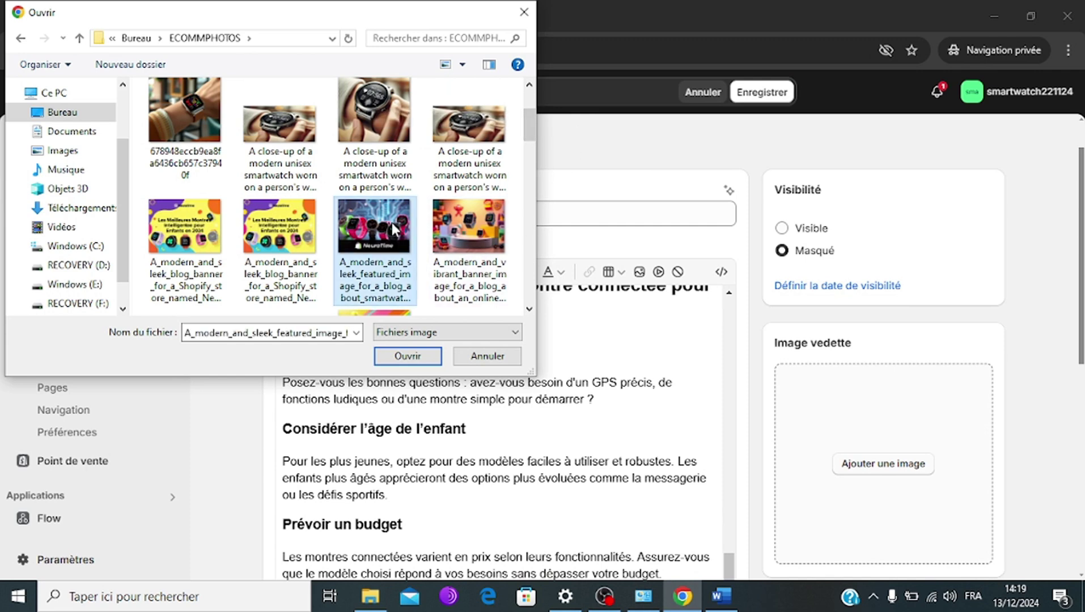
pyautogui.click(408, 356)
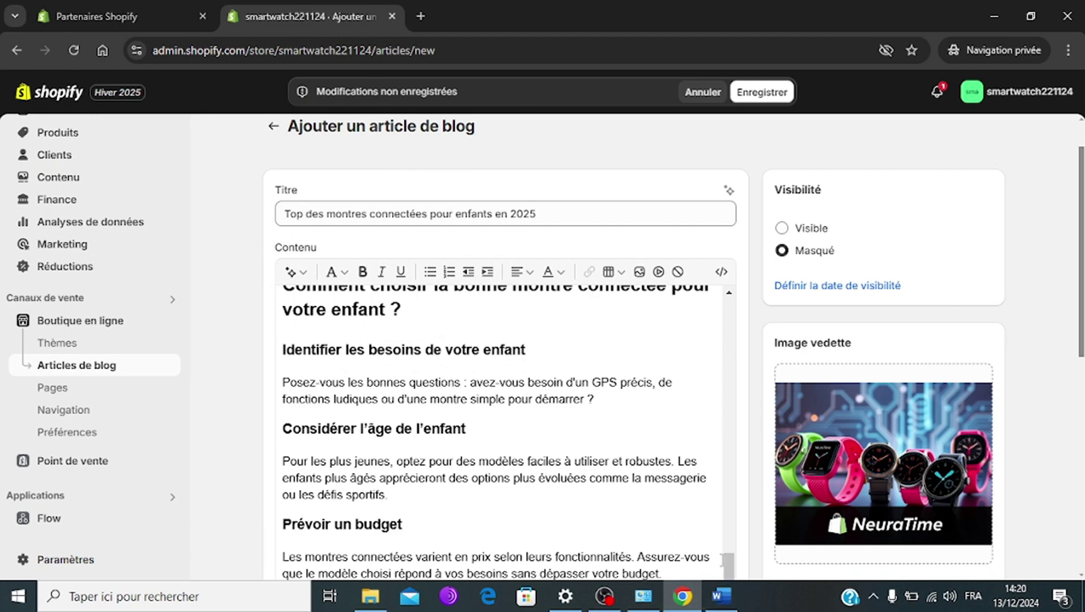
# Insert the stored "pexels-ron-lach" JPG on a new line below the heading "Pourquoi acheter une montre connectée pour votre enfant ?".
pyautogui.moveTo(729, 570); pyautogui.dragTo(735, 303)
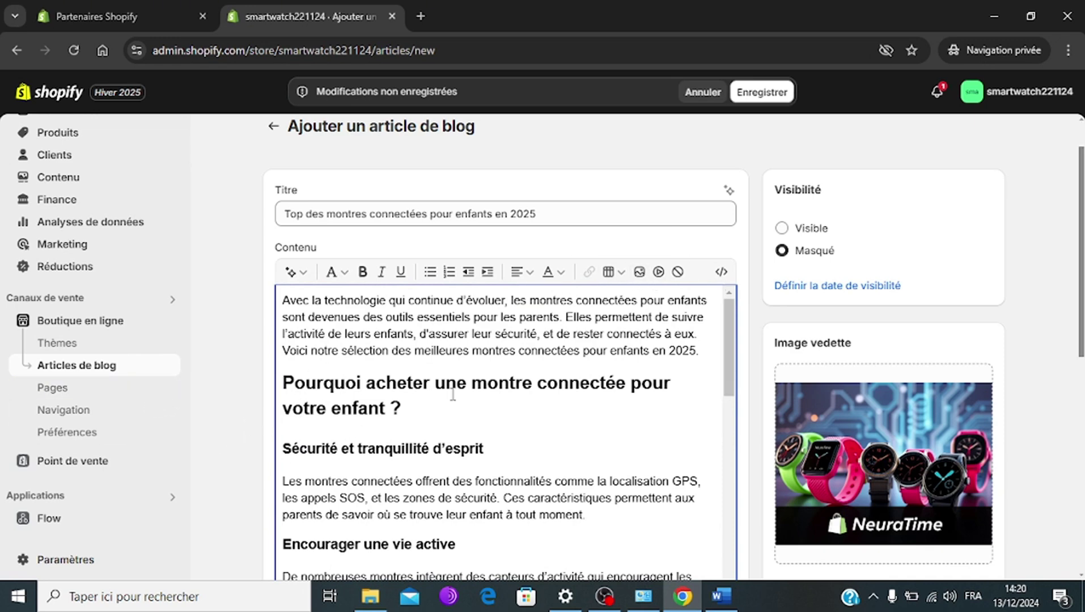
pyautogui.click(284, 434)
pyautogui.click(420, 406)
pyautogui.press('Return')
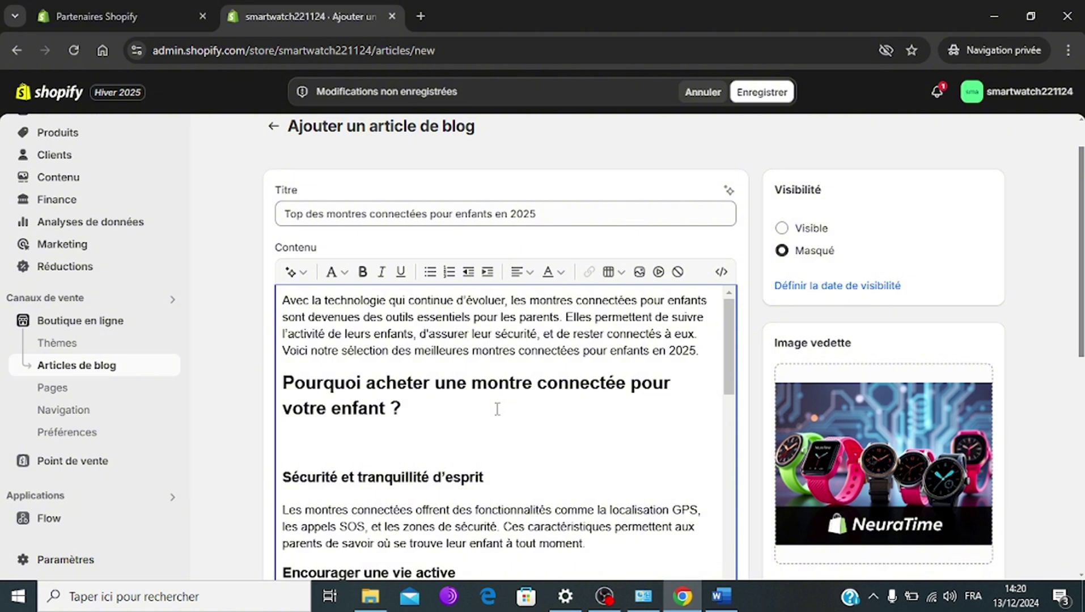
pyautogui.click(640, 273)
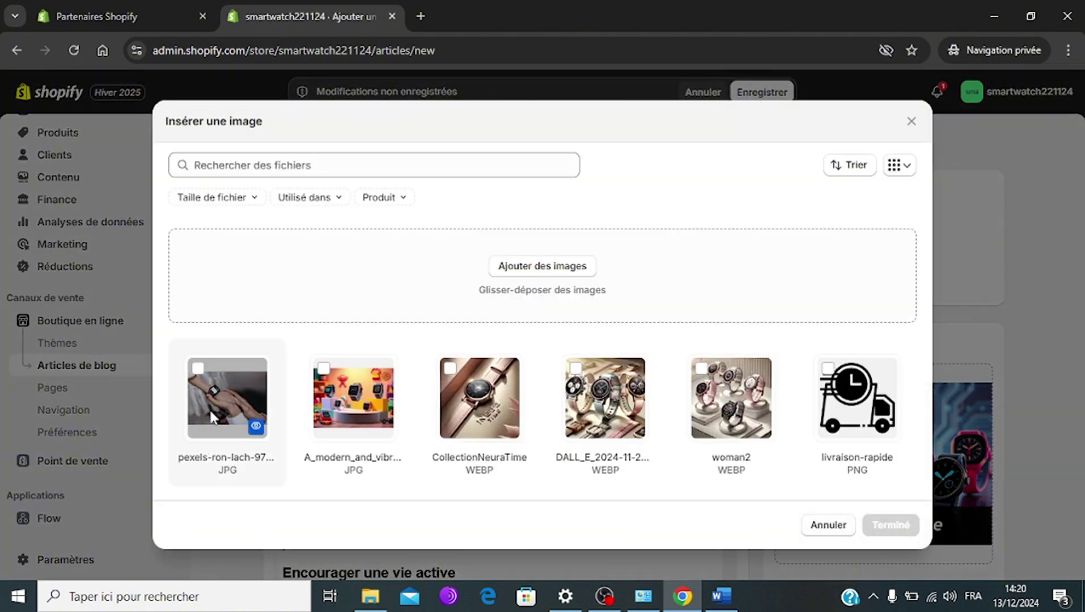
pyautogui.click(213, 417)
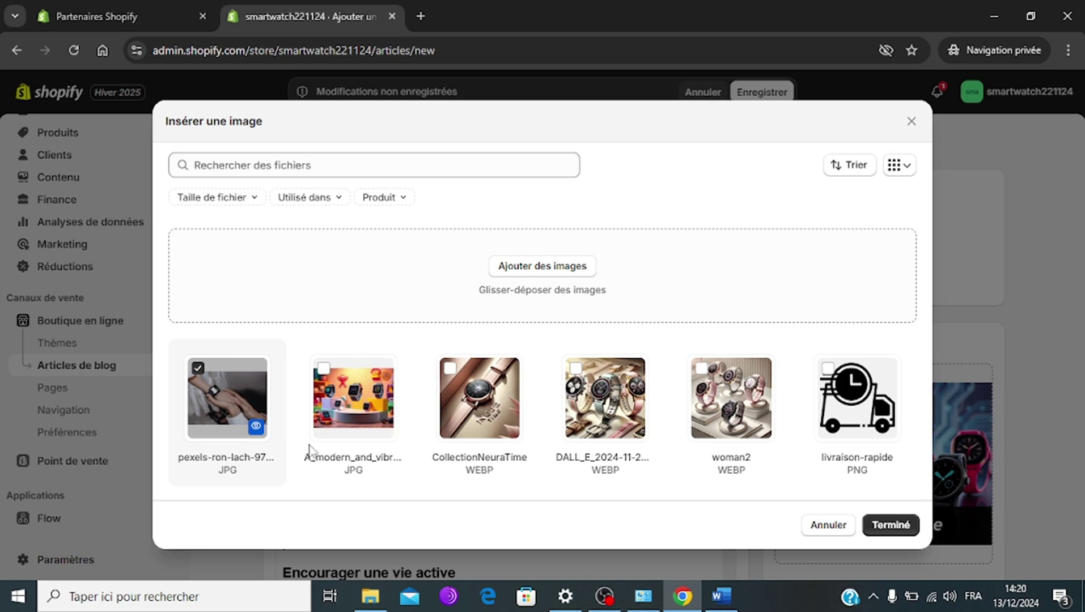
pyautogui.click(891, 530)
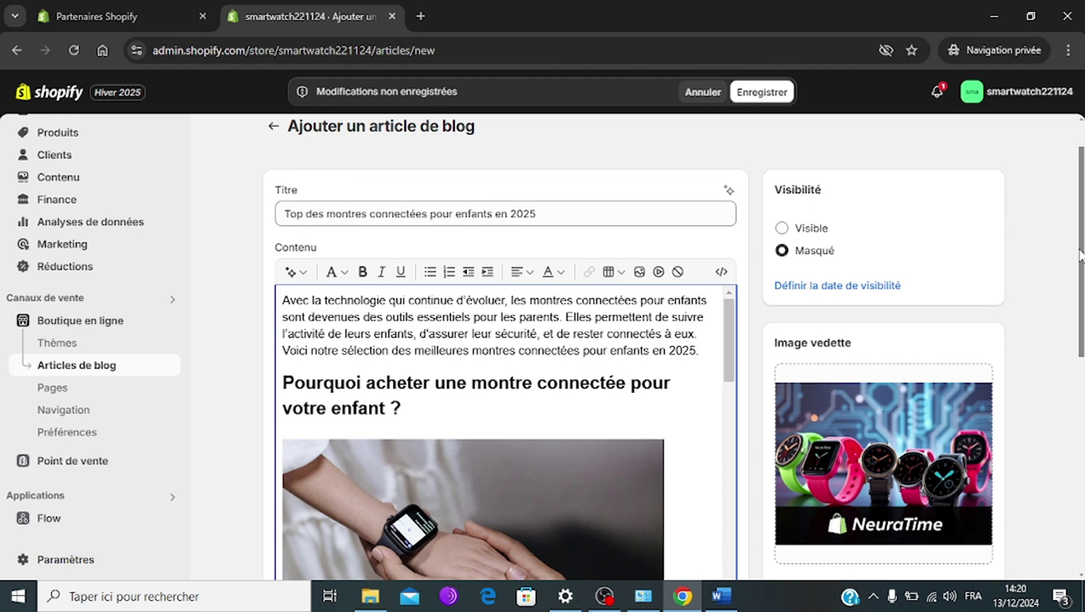
pyautogui.moveTo(1080, 255); pyautogui.dragTo(1079, 337)
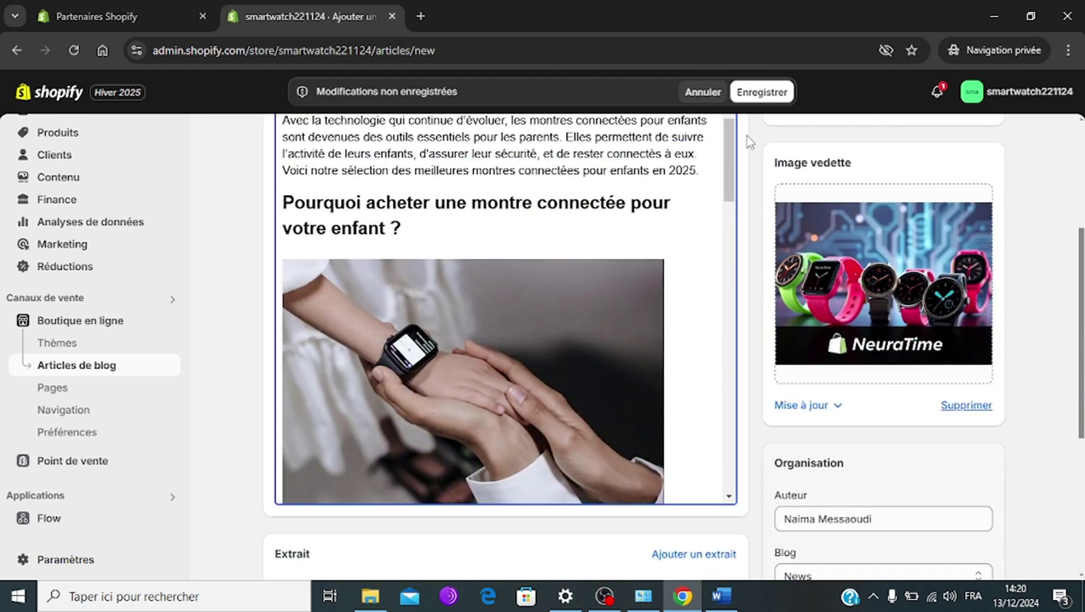
# Resize the inserted hands-and-smartwatch photo by its corners so it is slightly wider but still fits within the text column.
pyautogui.moveTo(729, 162)
pyautogui.mouseDown()
pyautogui.moveTo(727, 191)
pyautogui.moveTo(726, 180)
pyautogui.mouseUp()
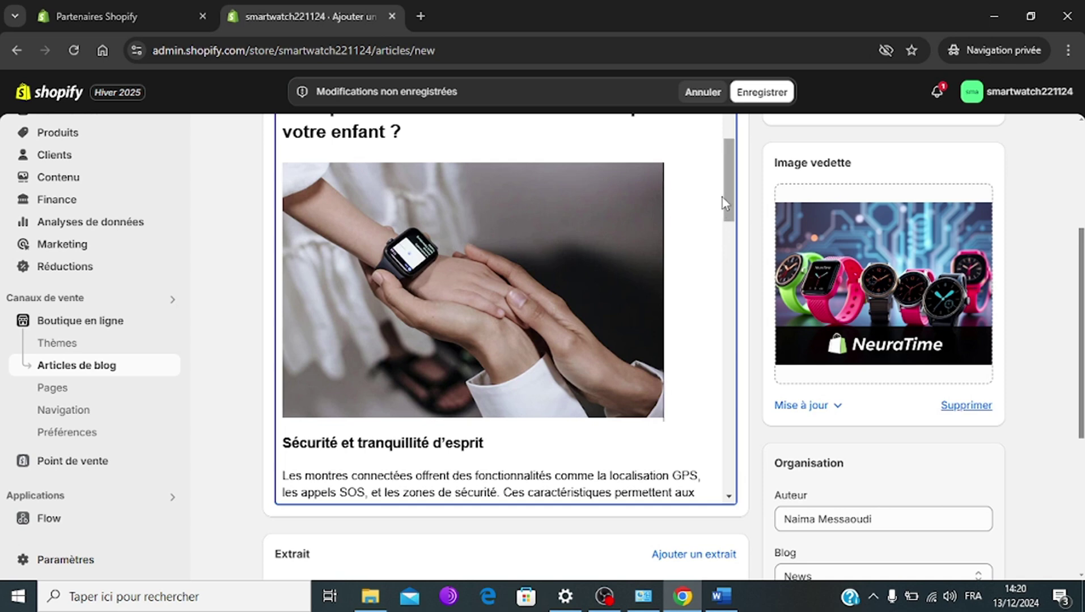
pyautogui.scroll(3, 730, 195)
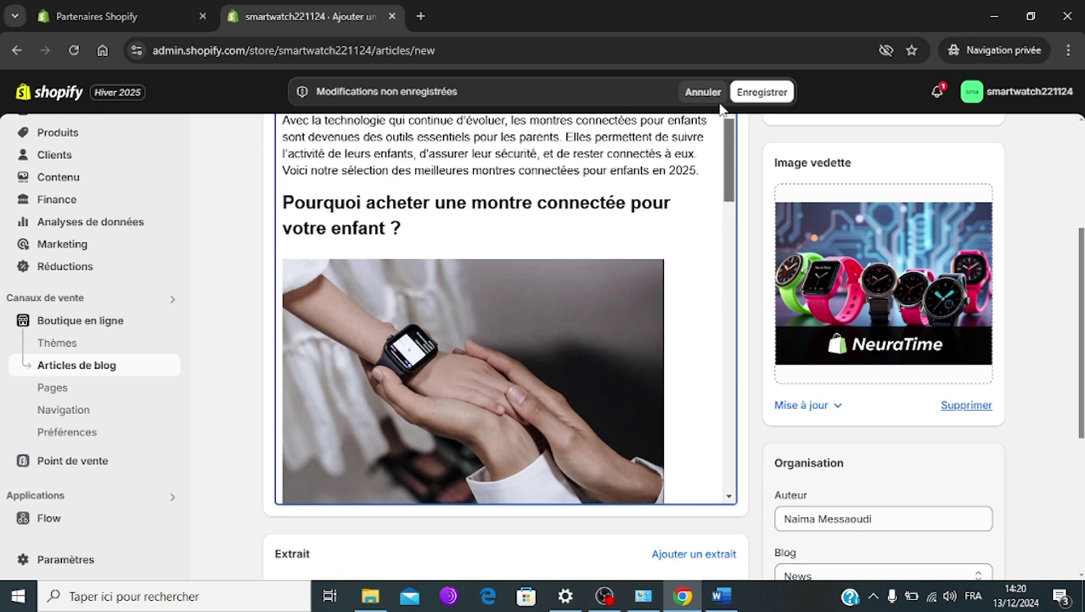
pyautogui.click(518, 322)
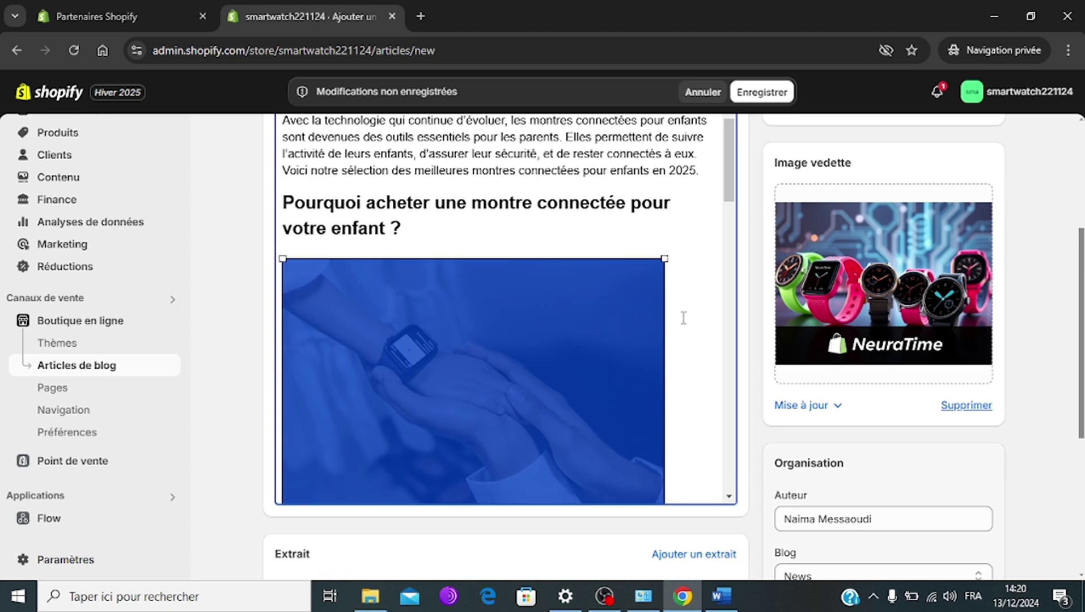
pyautogui.moveTo(663, 256); pyautogui.dragTo(708, 301)
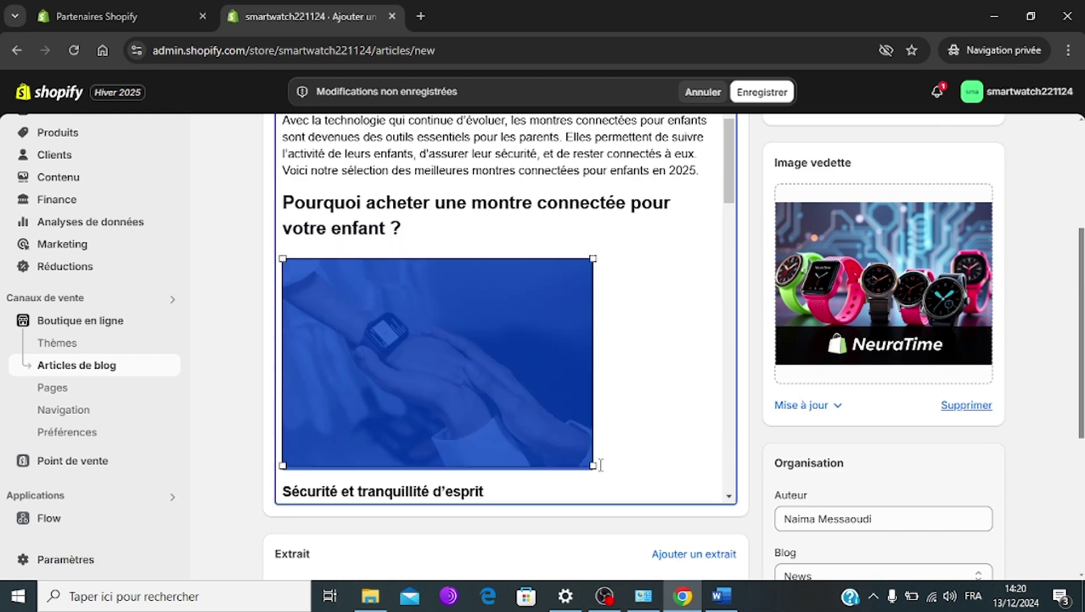
pyautogui.moveTo(593, 465); pyautogui.dragTo(689, 447)
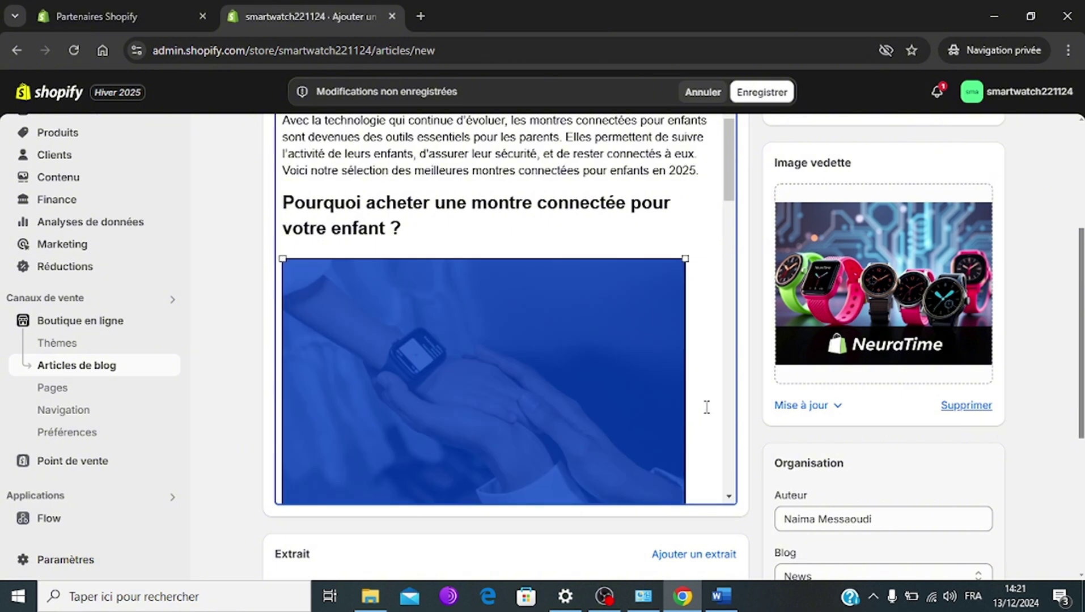
pyautogui.click(730, 497)
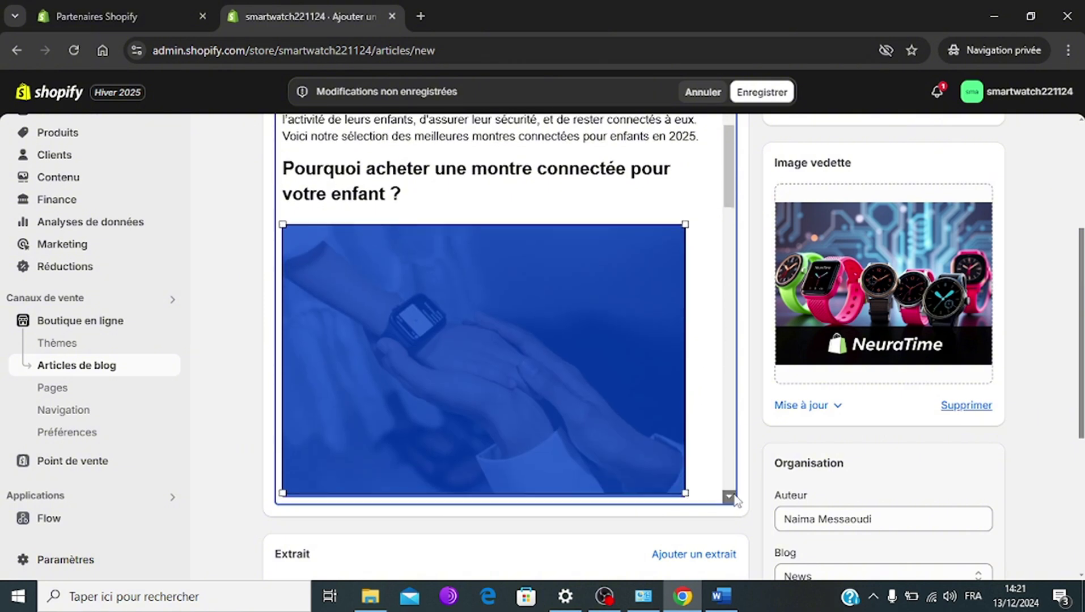
pyautogui.click(733, 497)
pyautogui.click(733, 497)
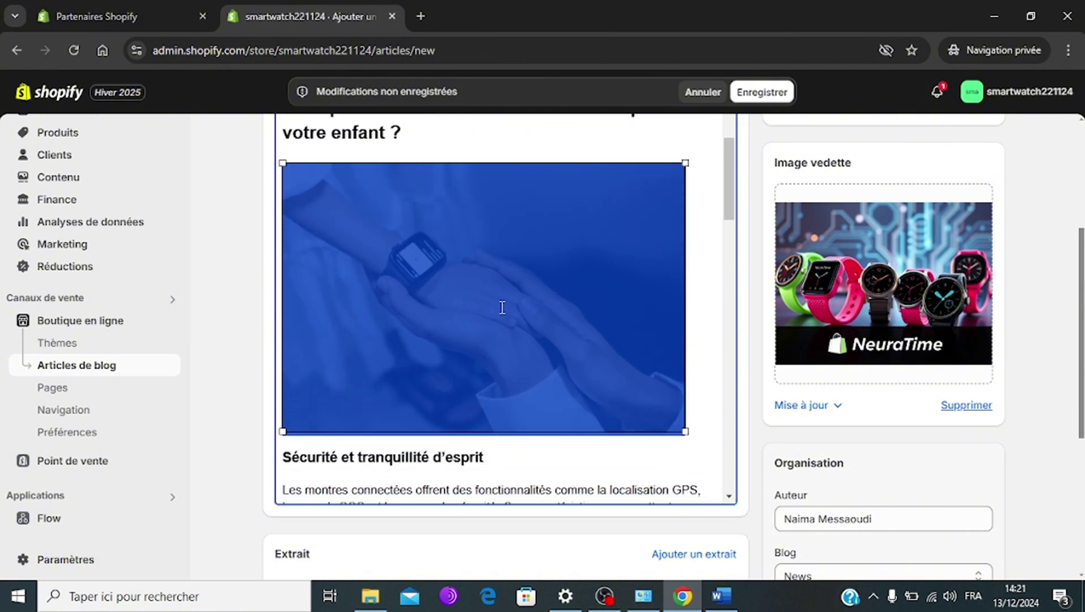
pyautogui.moveTo(729, 181); pyautogui.dragTo(723, 122)
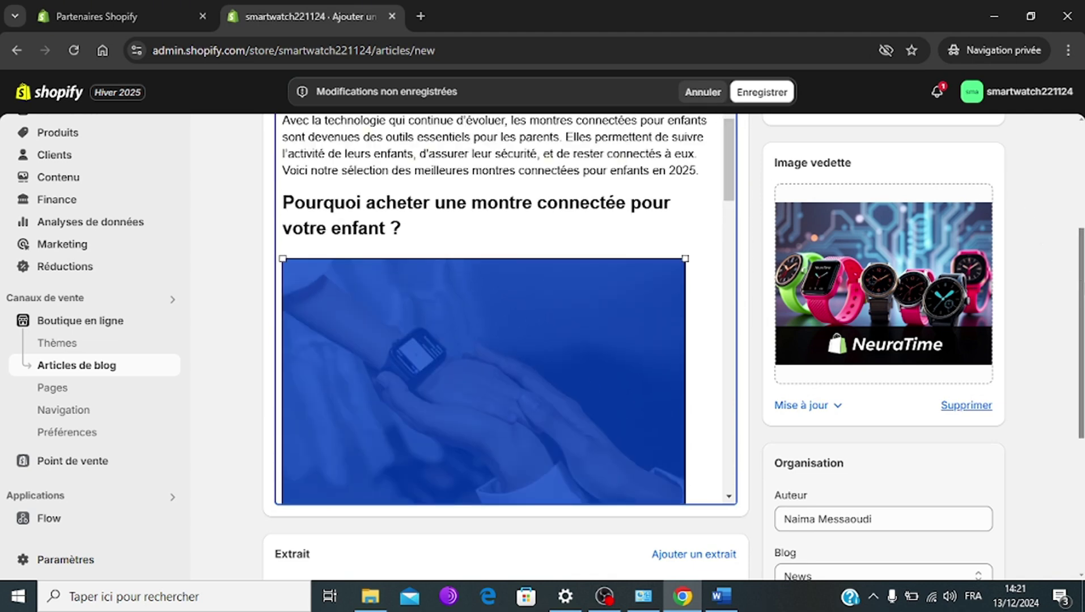
# Centre the hands-and-smartwatch photo below the heading "Pourquoi acheter une montre connectée pour votre enfant ?".
pyautogui.moveTo(1079, 300); pyautogui.dragTo(1056, 213)
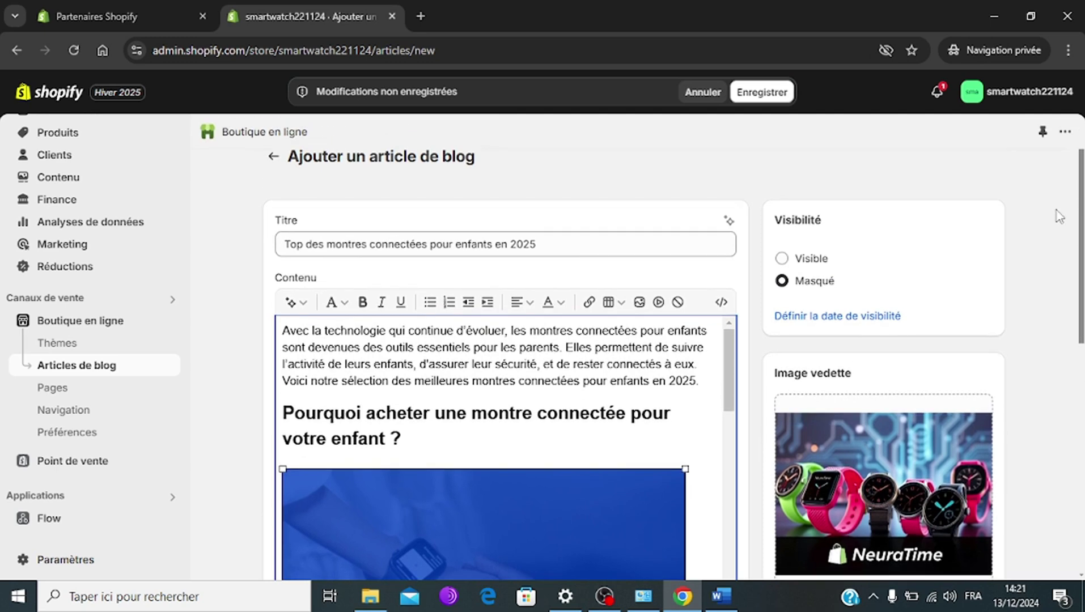
pyautogui.click(529, 305)
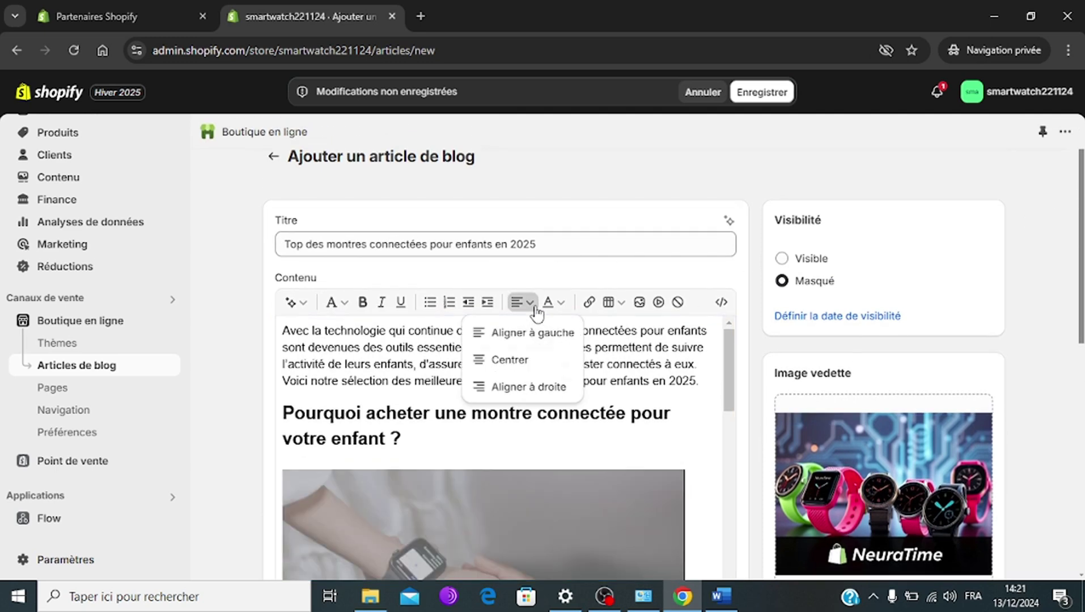
pyautogui.click(513, 363)
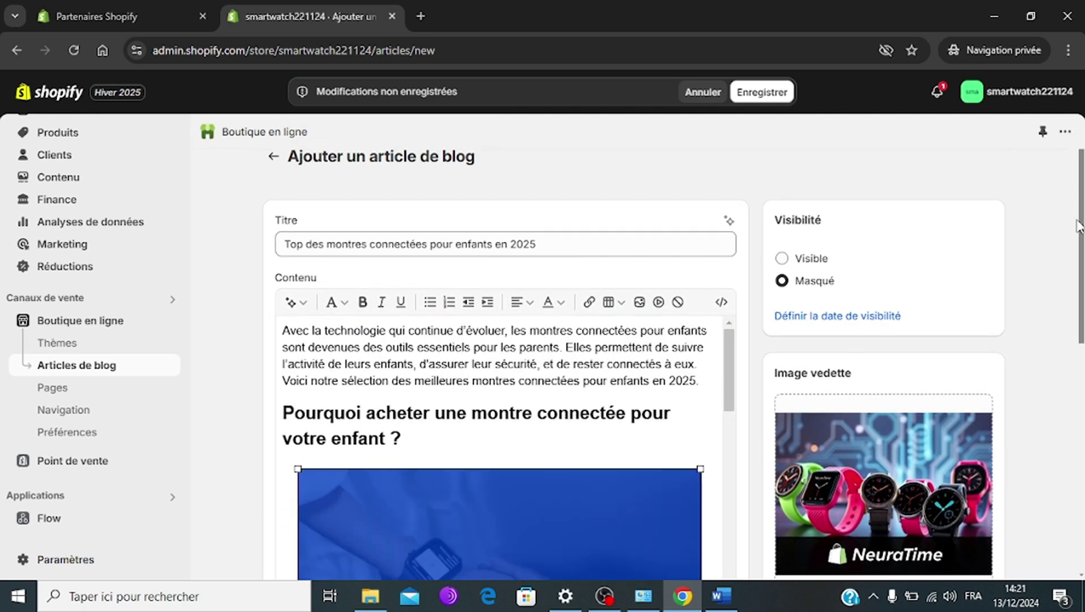
pyautogui.scroll(-5, 986, 412)
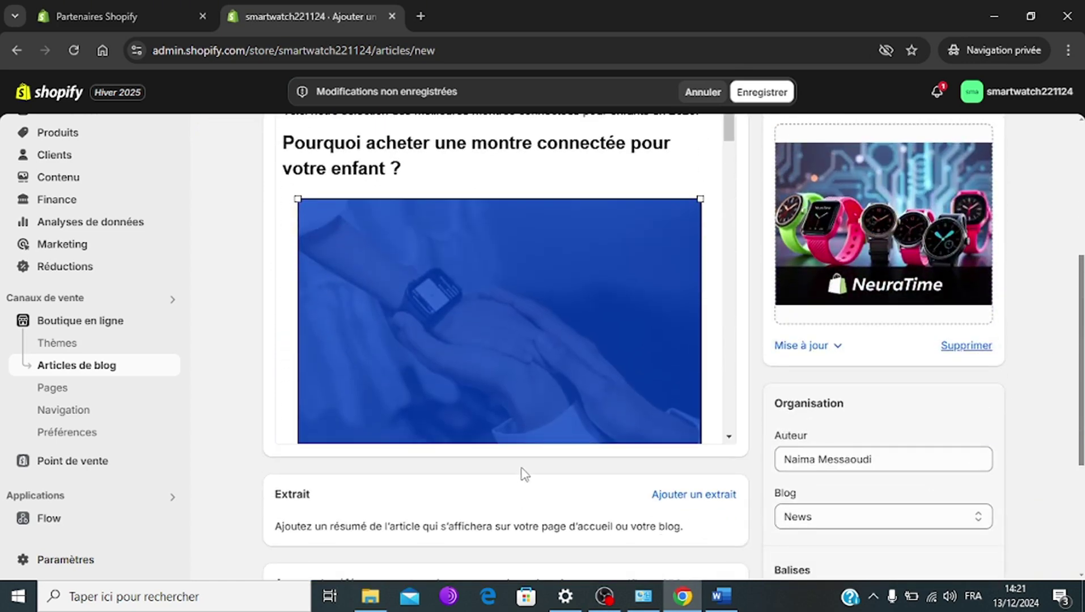
pyautogui.scroll(-3, 559, 204)
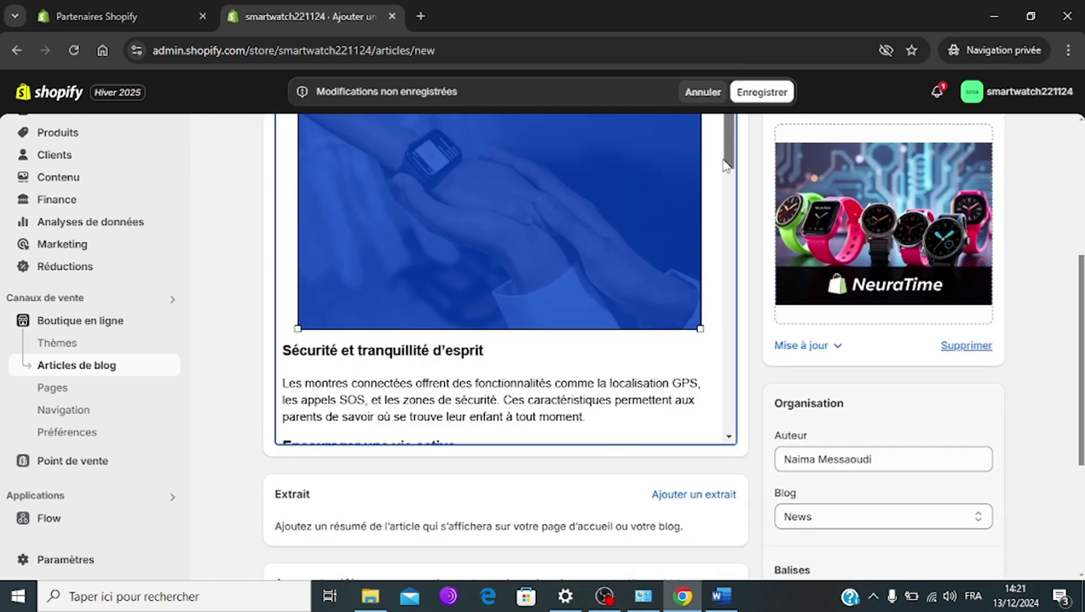
# Modify the hands-and-smartwatch photo's properties to the size "Wallpaper (1024px)" with centred alignment.
pyautogui.doubleClick(558, 205)
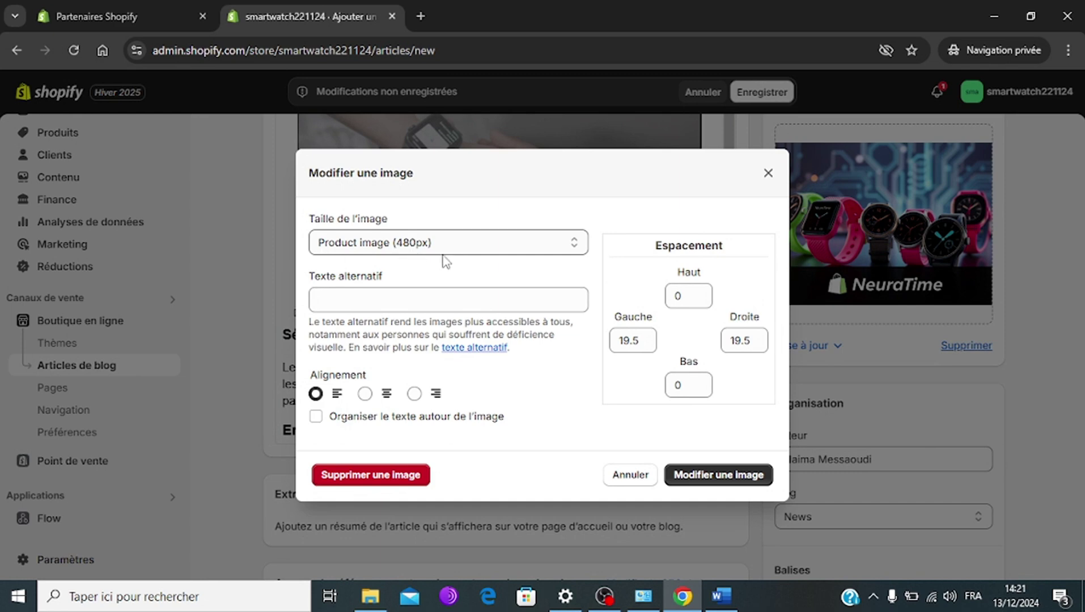
pyautogui.click(574, 243)
pyautogui.click(576, 251)
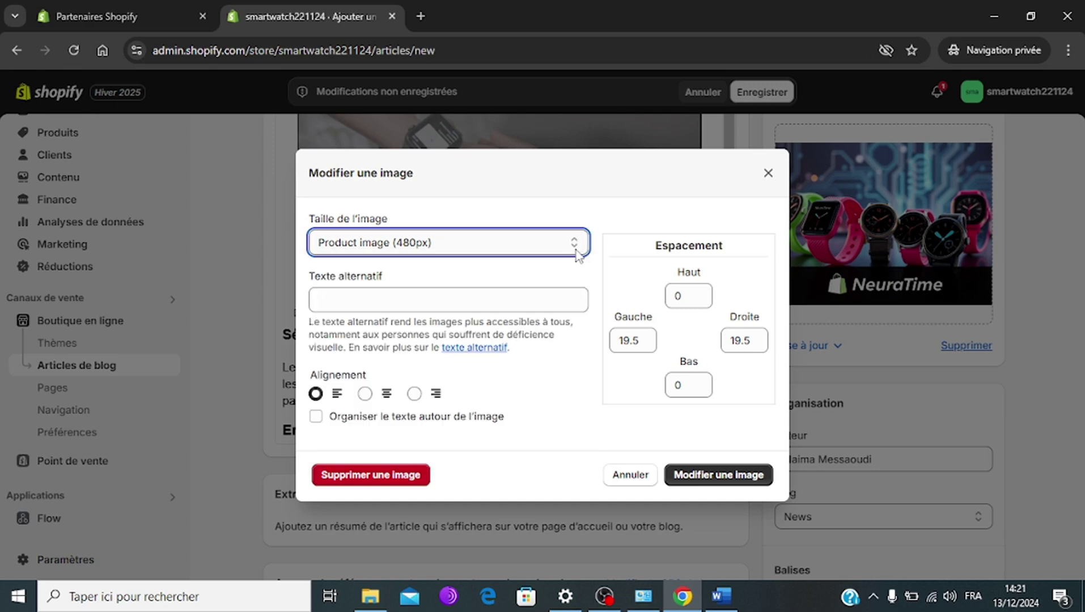
pyautogui.click(577, 251)
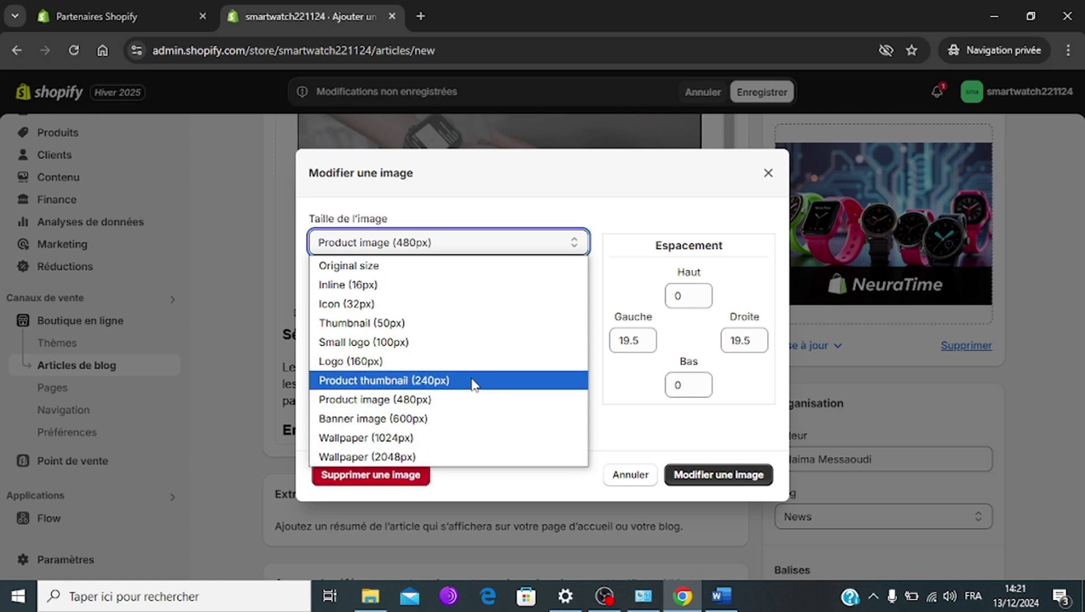
pyautogui.click(339, 442)
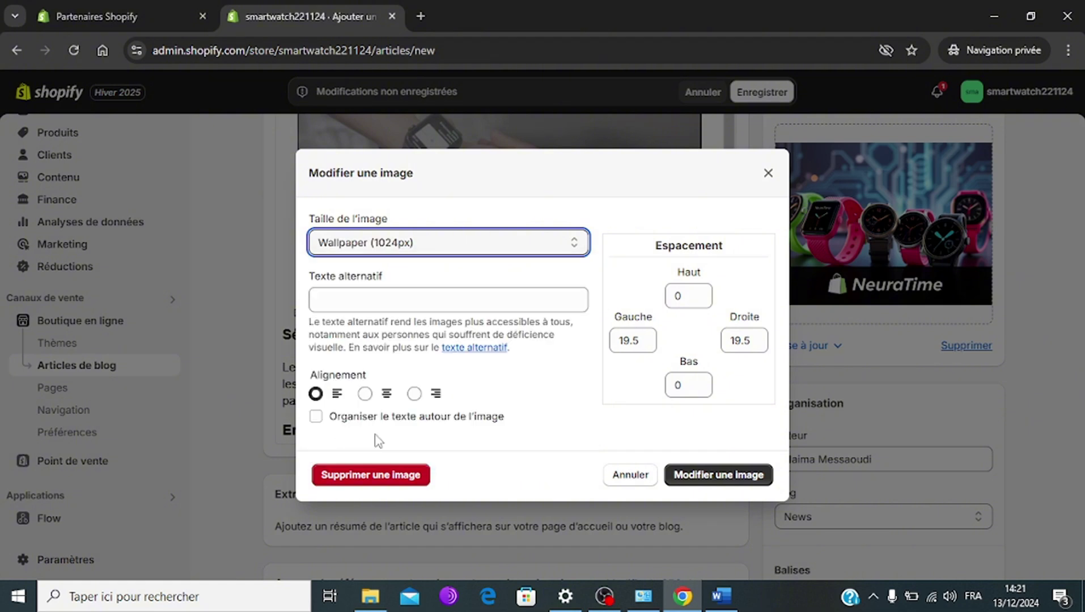
pyautogui.click(386, 396)
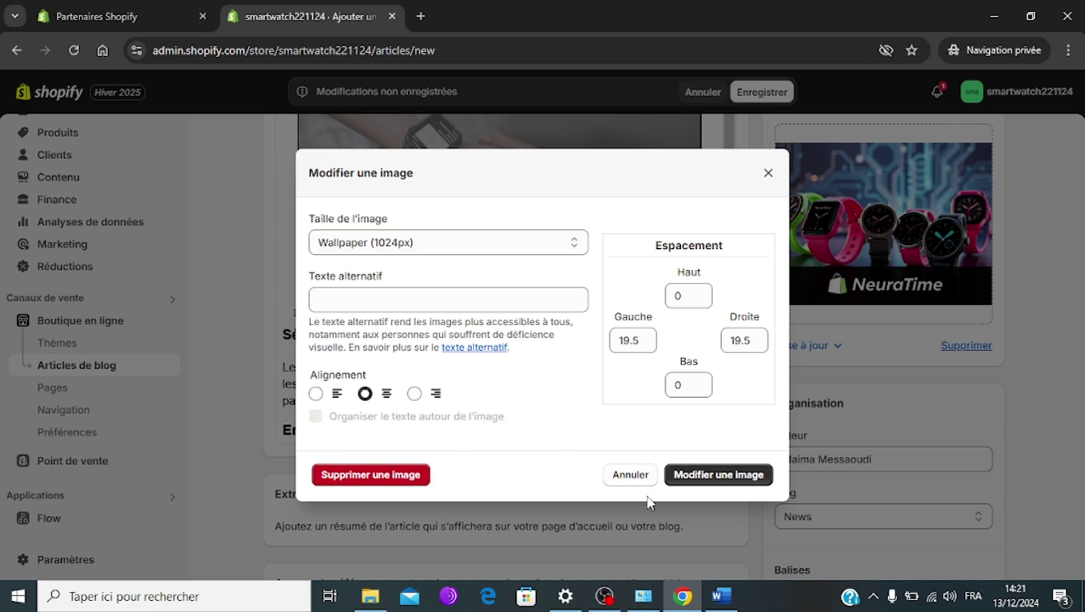
pyautogui.click(703, 484)
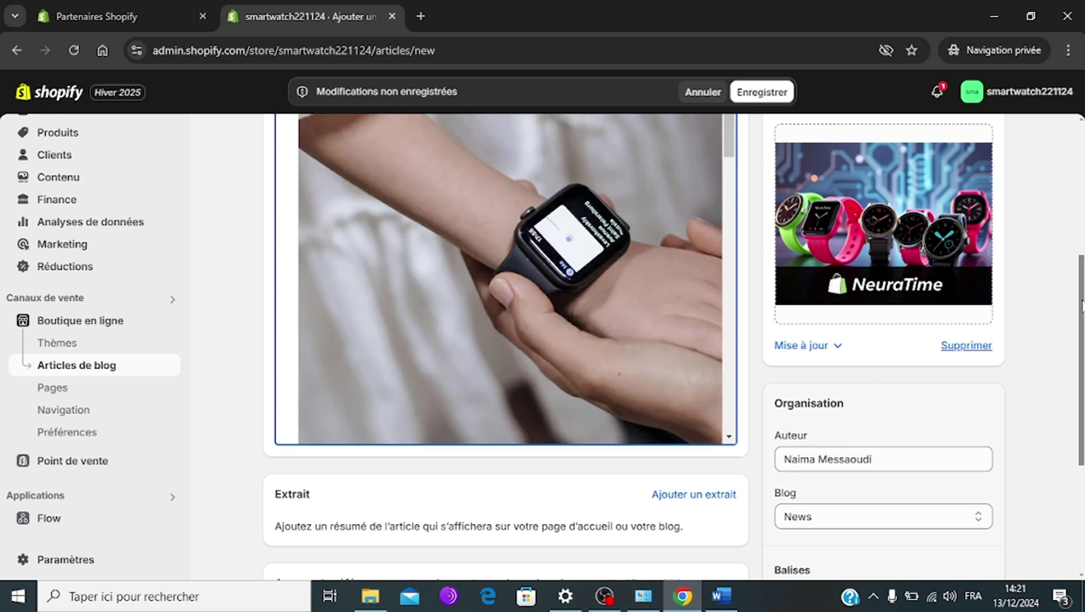
# Insert the stored "A_modern_and_vibr..." JPG on a new line below the heading "Les meilleures montres connectées pour enfants en 2025".
pyautogui.scroll(-3, 1082, 306)
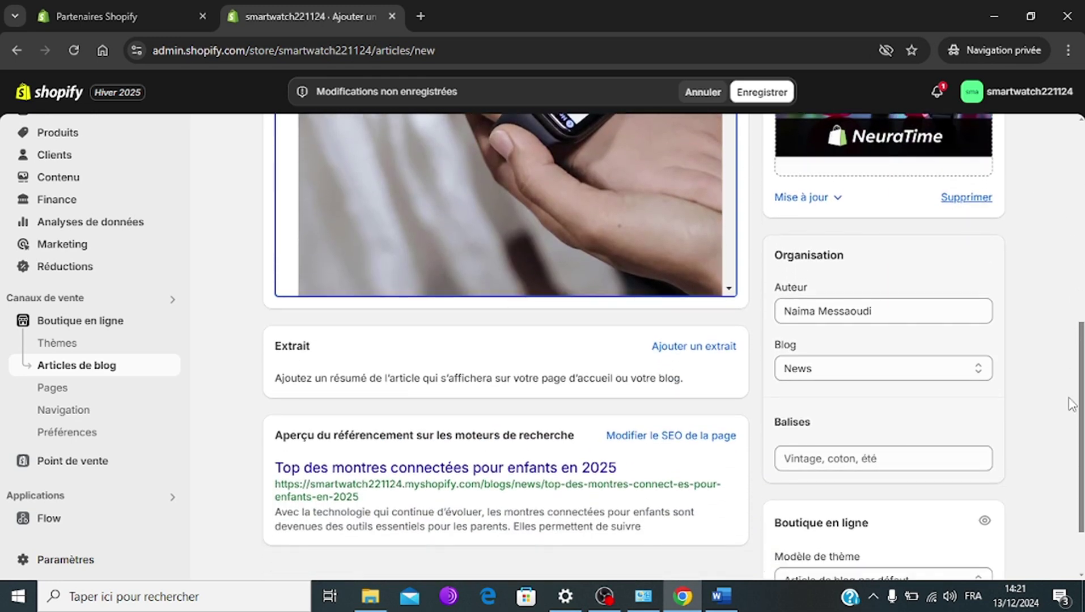
pyautogui.scroll(5, 1072, 399)
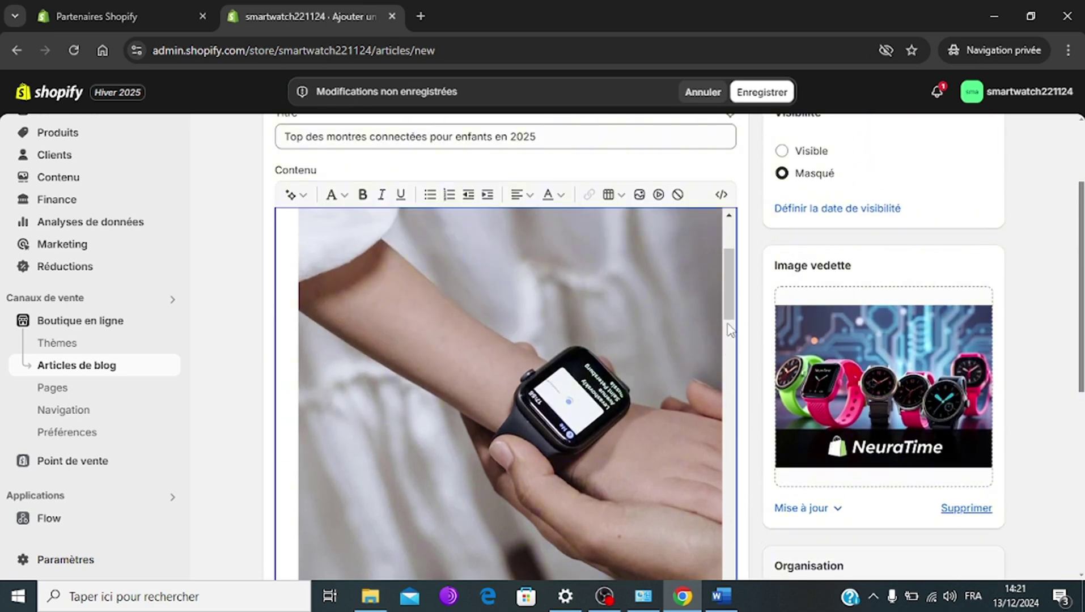
pyautogui.scroll(-5, 728, 338)
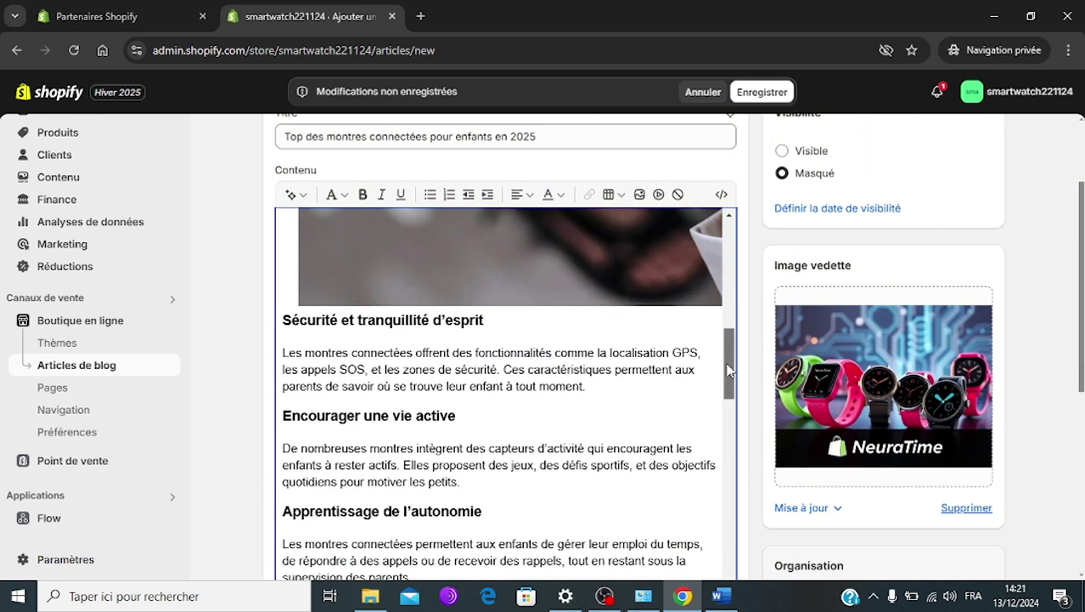
pyautogui.moveTo(726, 363); pyautogui.dragTo(732, 424)
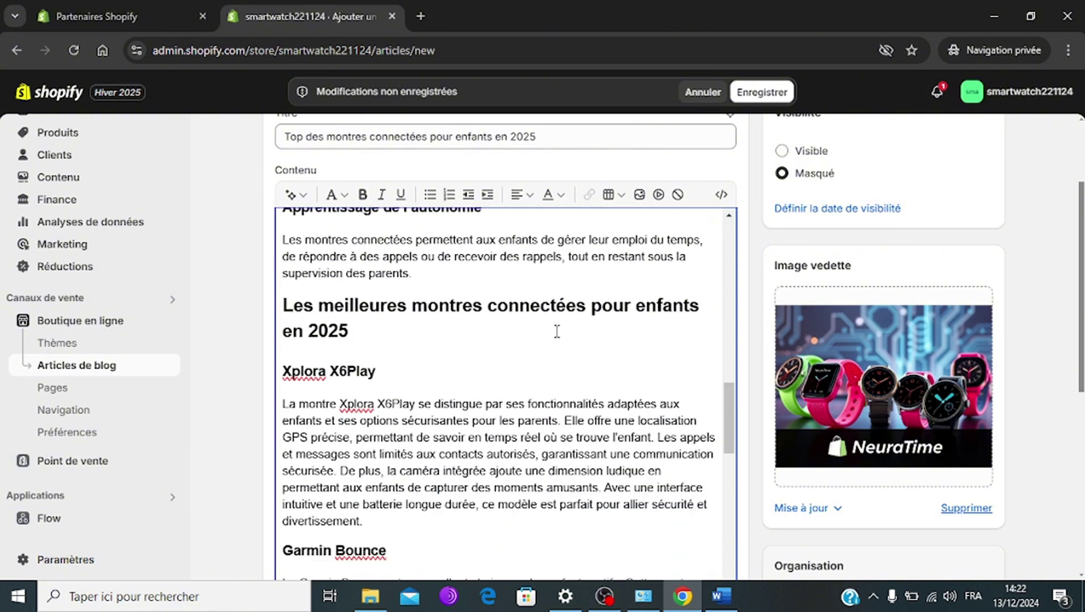
pyautogui.press('Return')
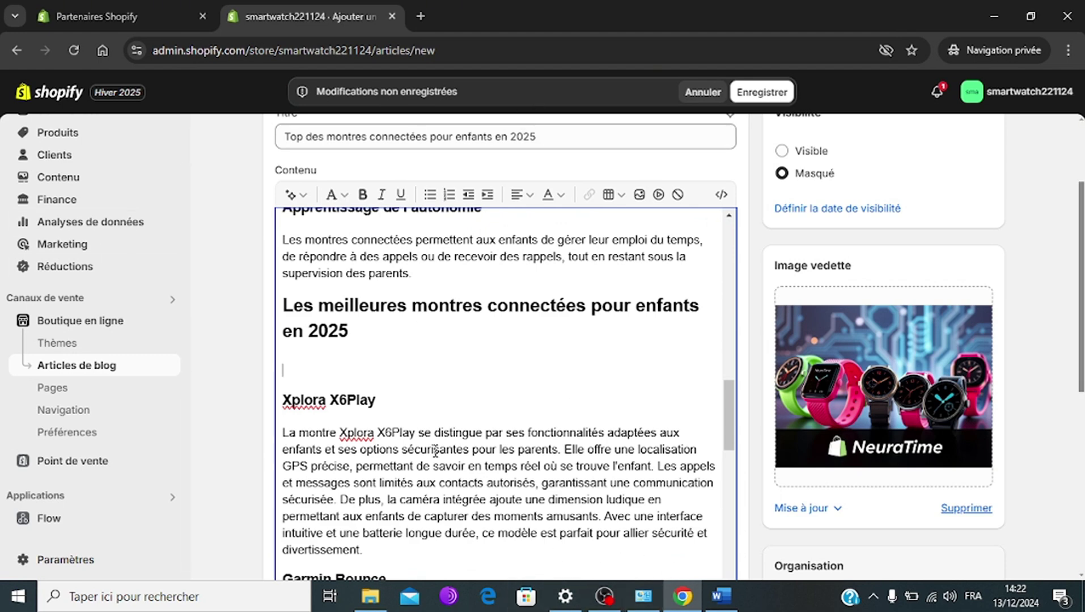
pyautogui.click(639, 197)
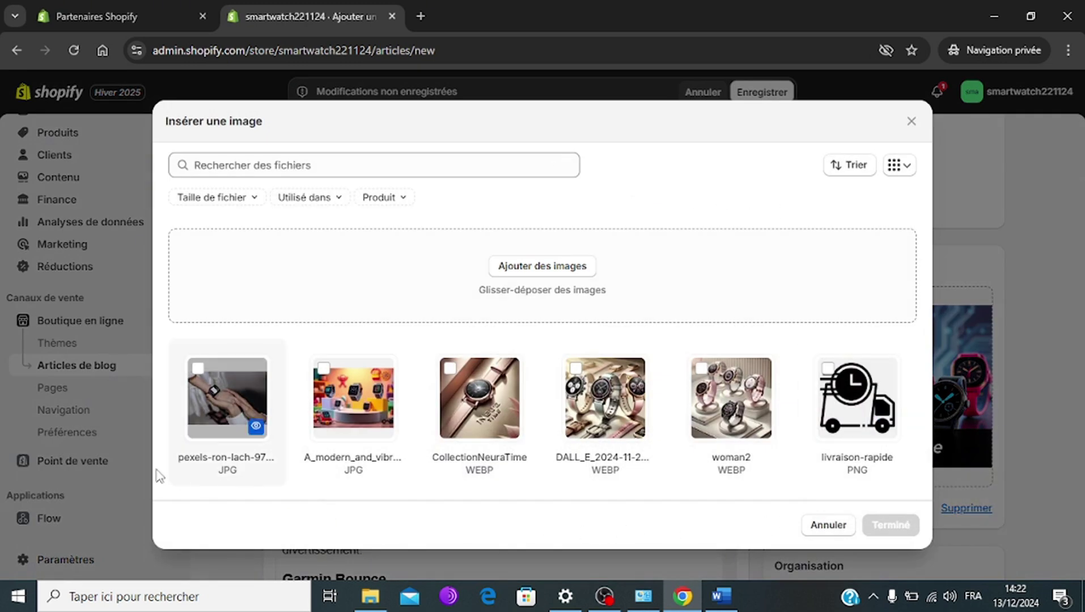
pyautogui.click(346, 391)
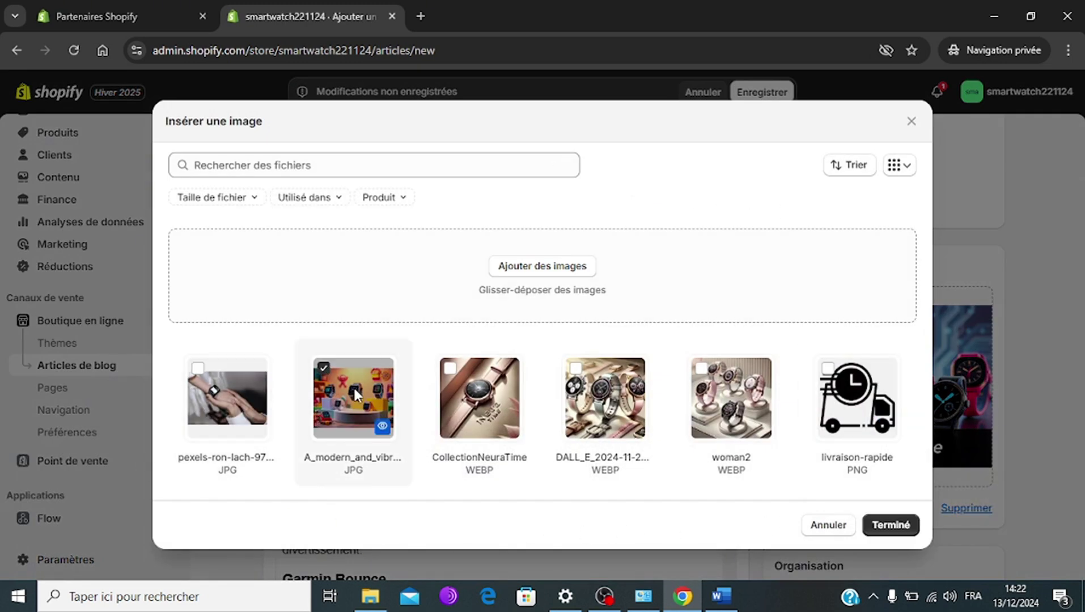
pyautogui.click(885, 531)
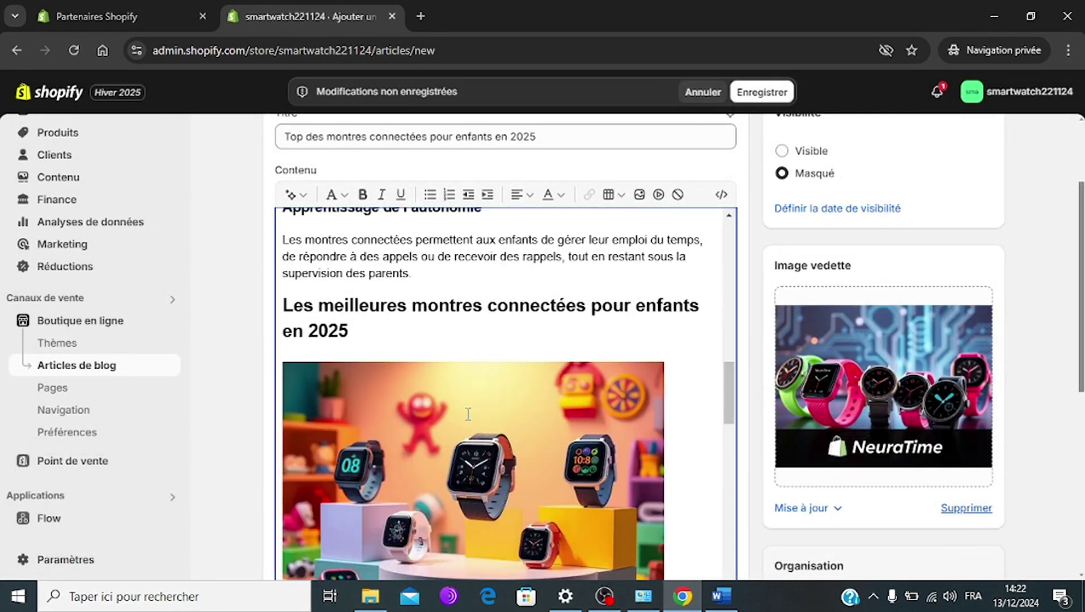
# Centre the colourful smartwatch display image above the "Xplora X6Play" subheading.
pyautogui.rightClick(468, 409)
pyautogui.press('Escape')
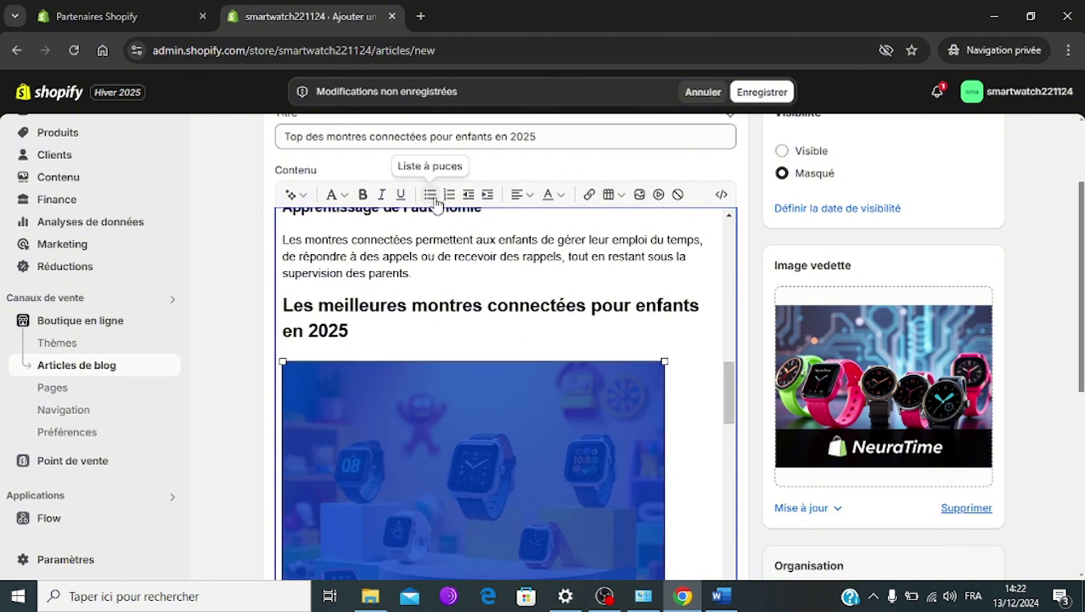
pyautogui.click(520, 194)
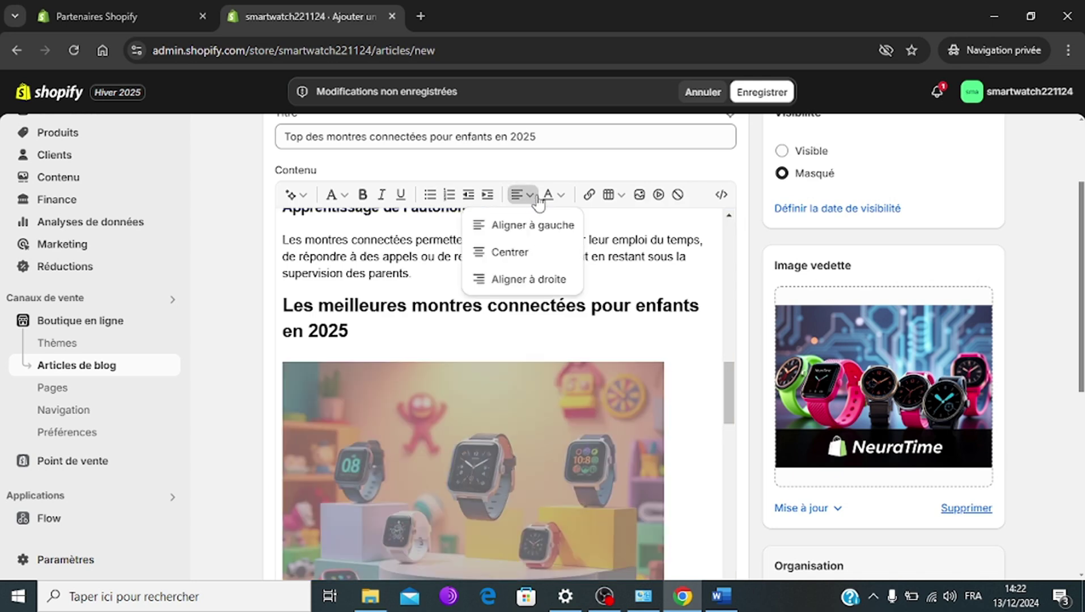
pyautogui.click(520, 253)
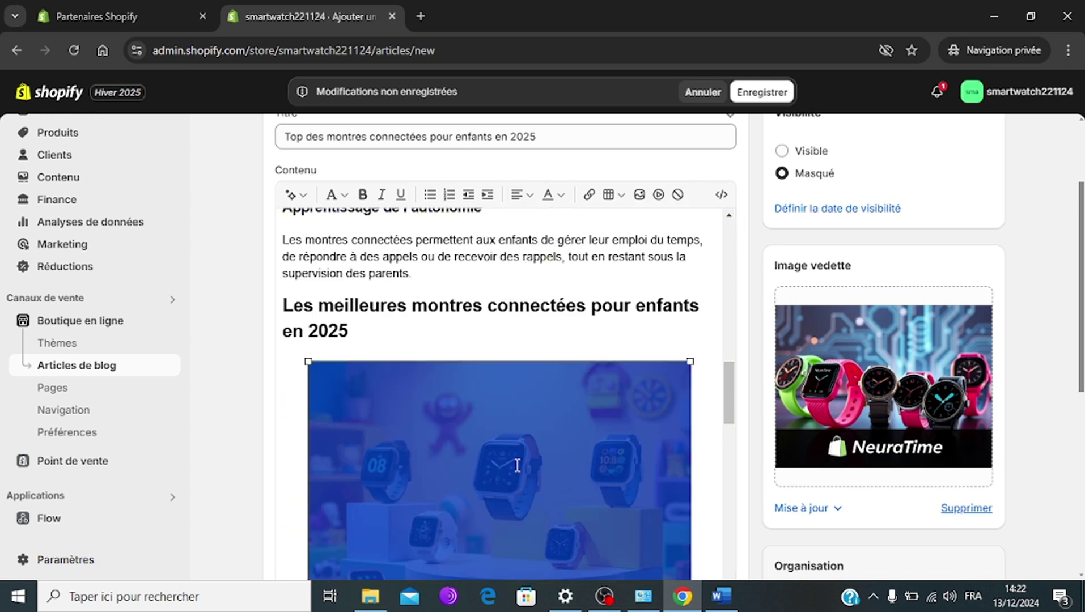
# Open an empty excerpt for the article below its content.
pyautogui.moveTo(730, 407); pyautogui.dragTo(729, 582)
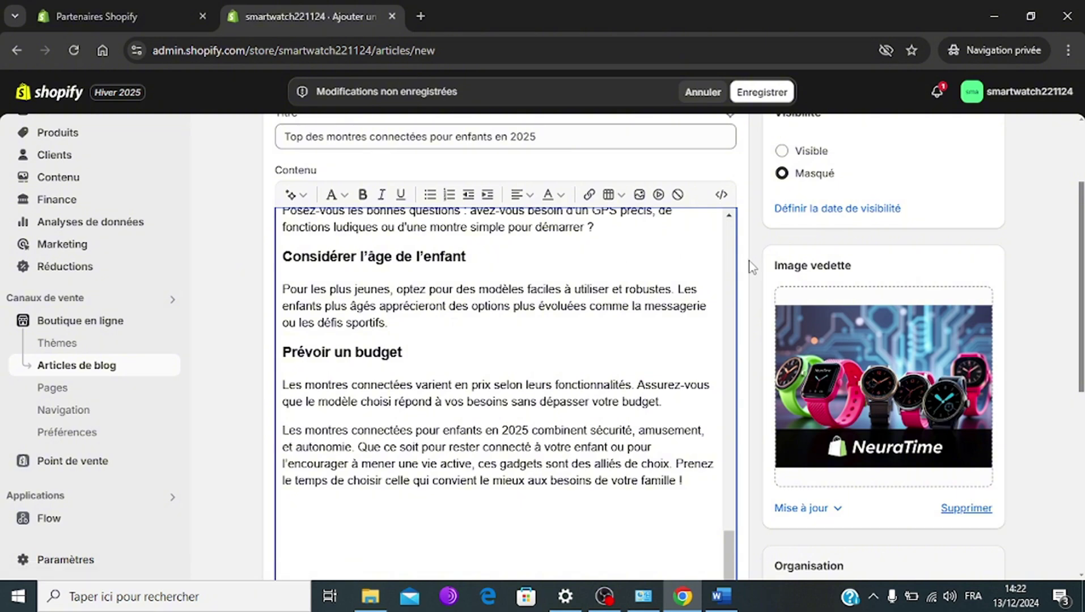
pyautogui.scroll(-5, 635, 346)
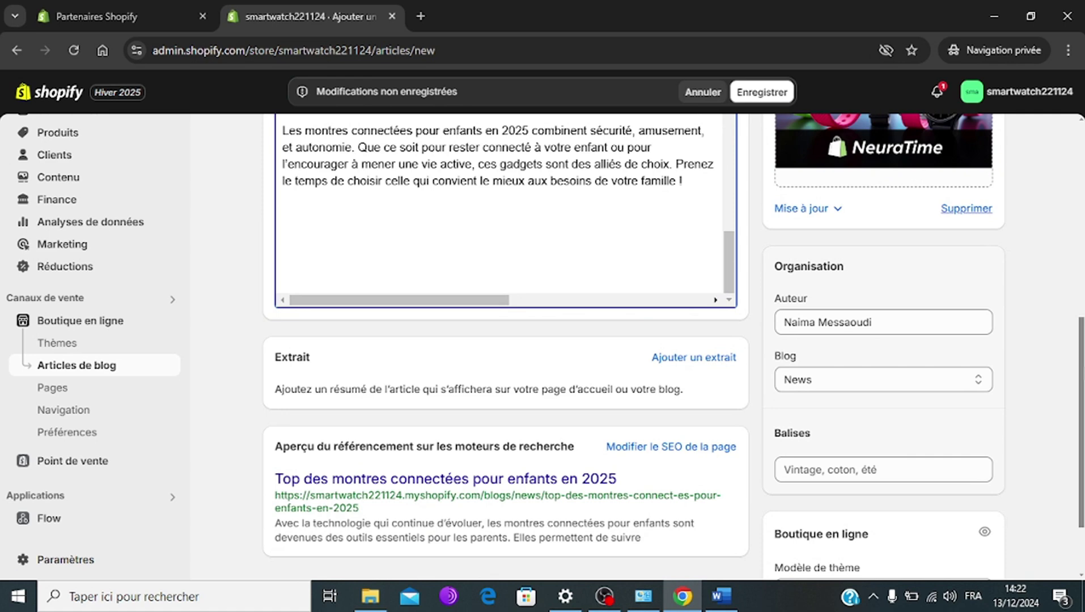
pyautogui.scroll(-1, 674, 346)
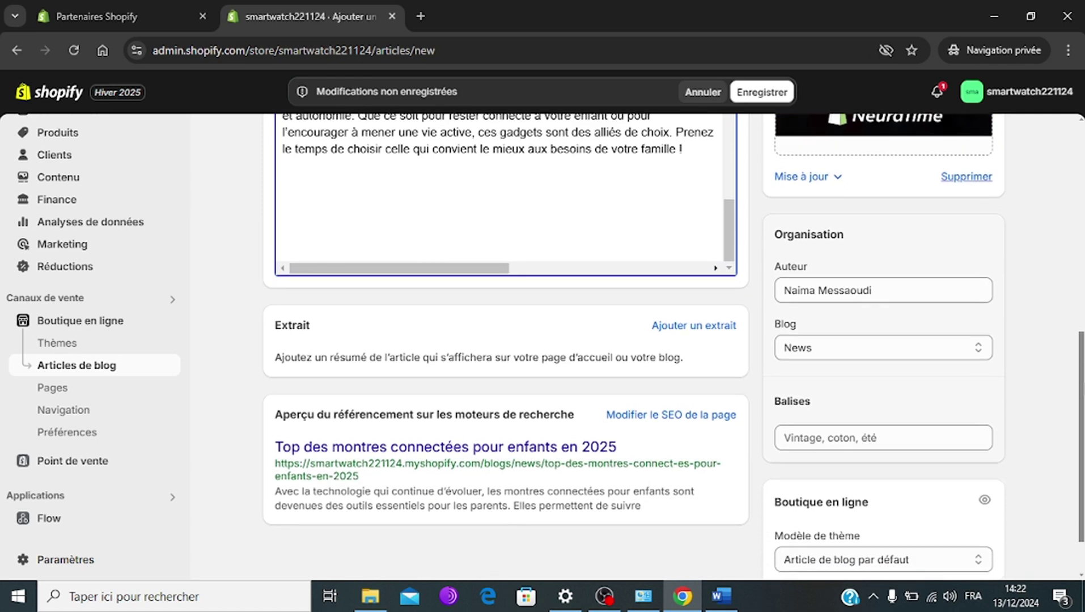
pyautogui.scroll(-2, 674, 347)
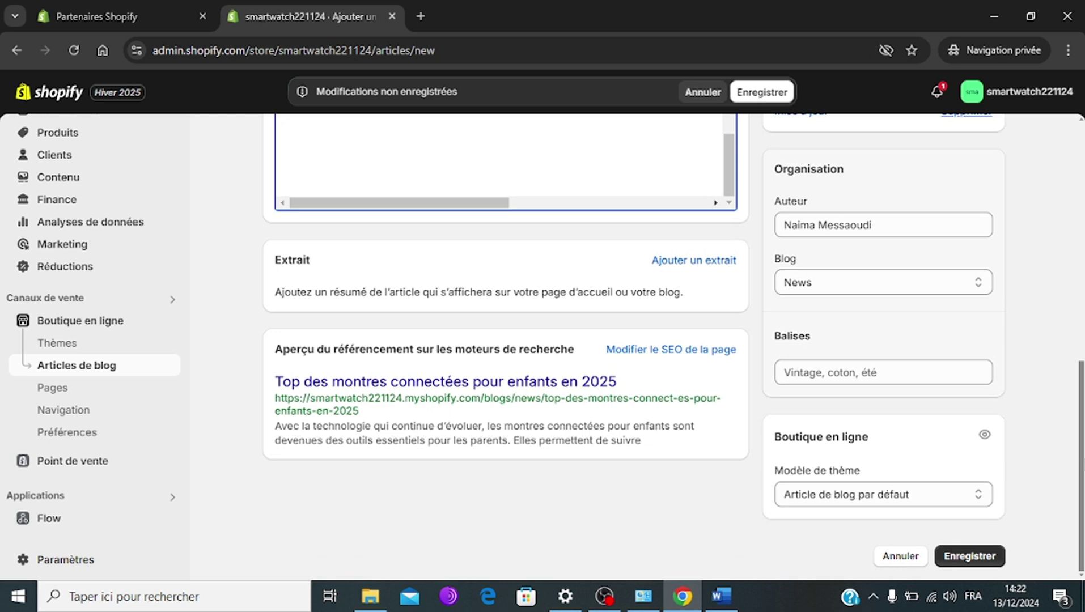
pyautogui.click(712, 262)
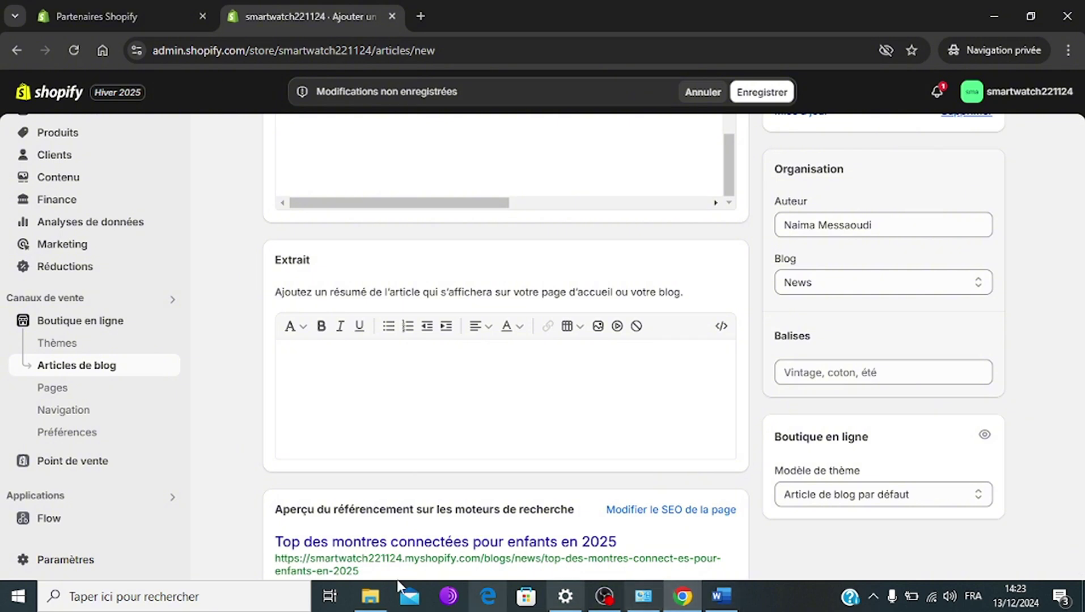
# Switch to the Word document Blogscript and copy the summary paragraph that follows "Un résumé :".
pyautogui.click(725, 601)
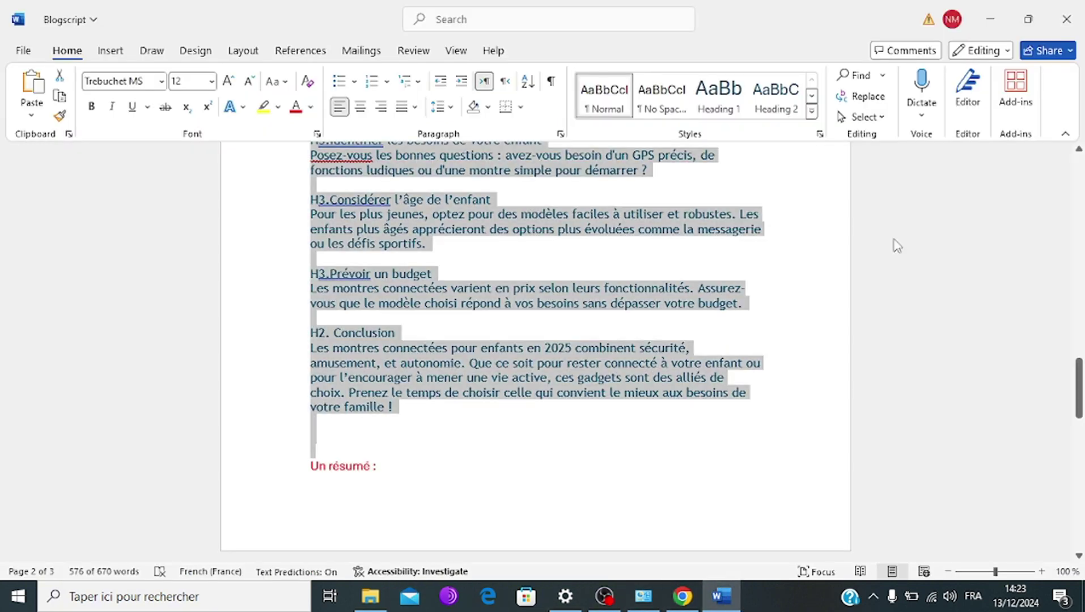
pyautogui.moveTo(1079, 397); pyautogui.dragTo(1079, 451)
pyautogui.moveTo(309, 262); pyautogui.dragTo(538, 317)
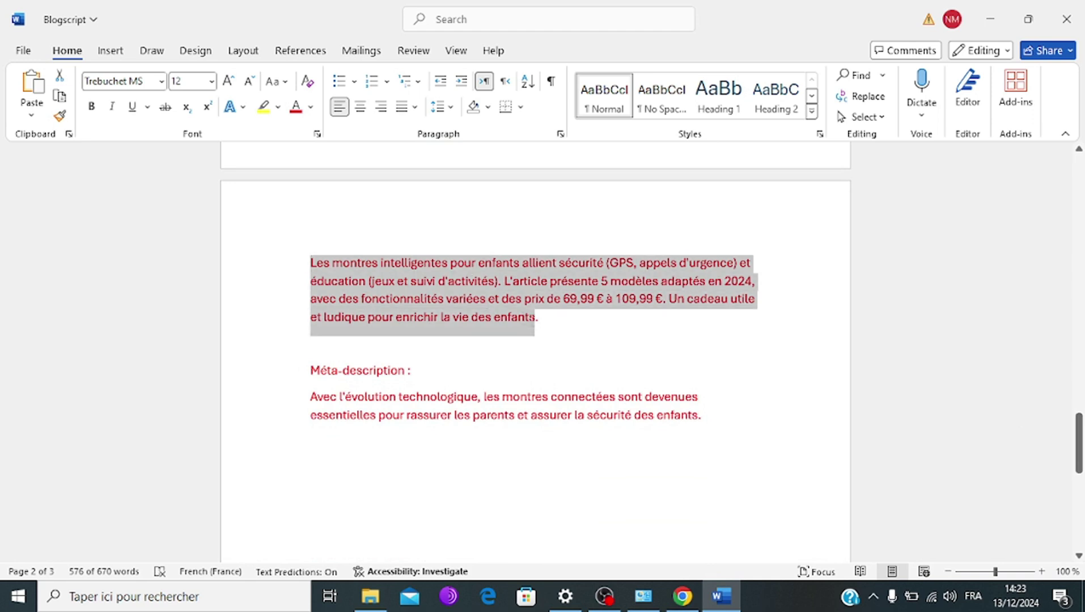
pyautogui.rightClick(416, 278)
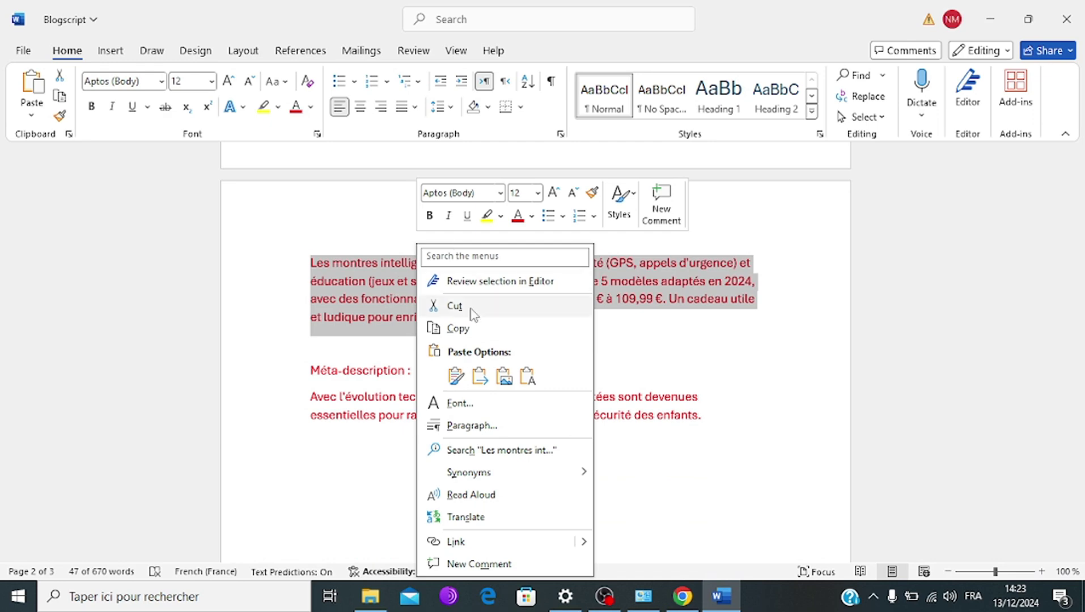
pyautogui.click(466, 328)
# Switch back to the Shopify article in Chrome and paste the copied summary as its excerpt.
pyautogui.click(682, 597)
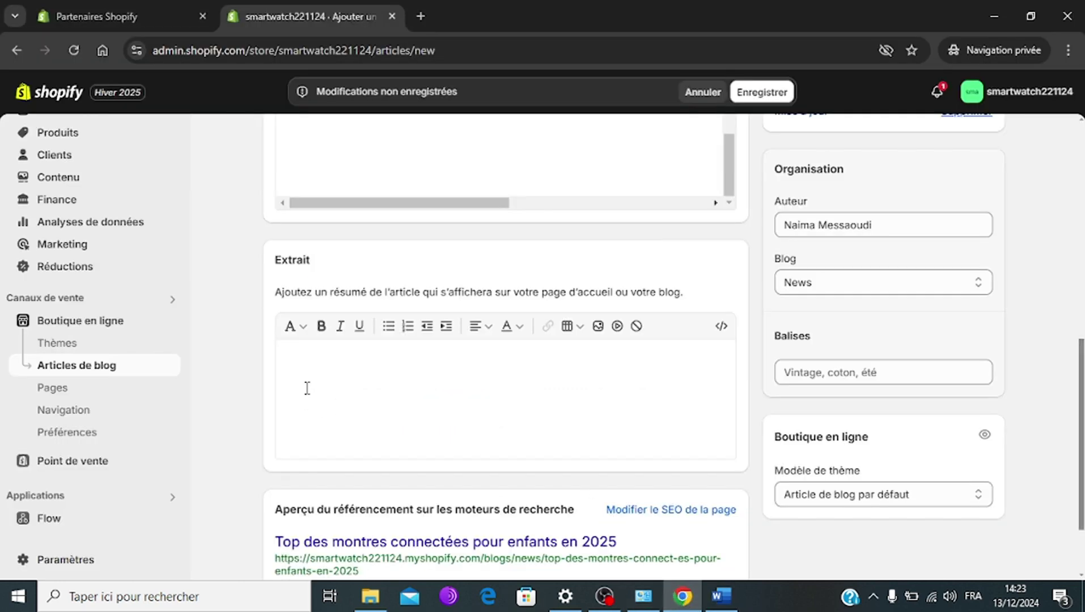
pyautogui.click(307, 388)
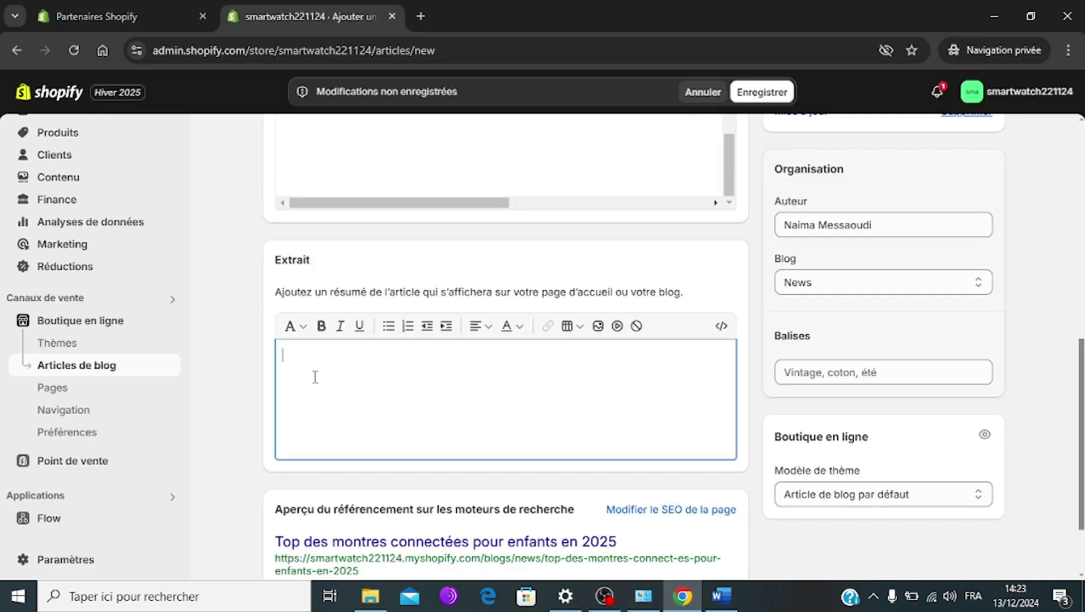
pyautogui.rightClick(312, 377)
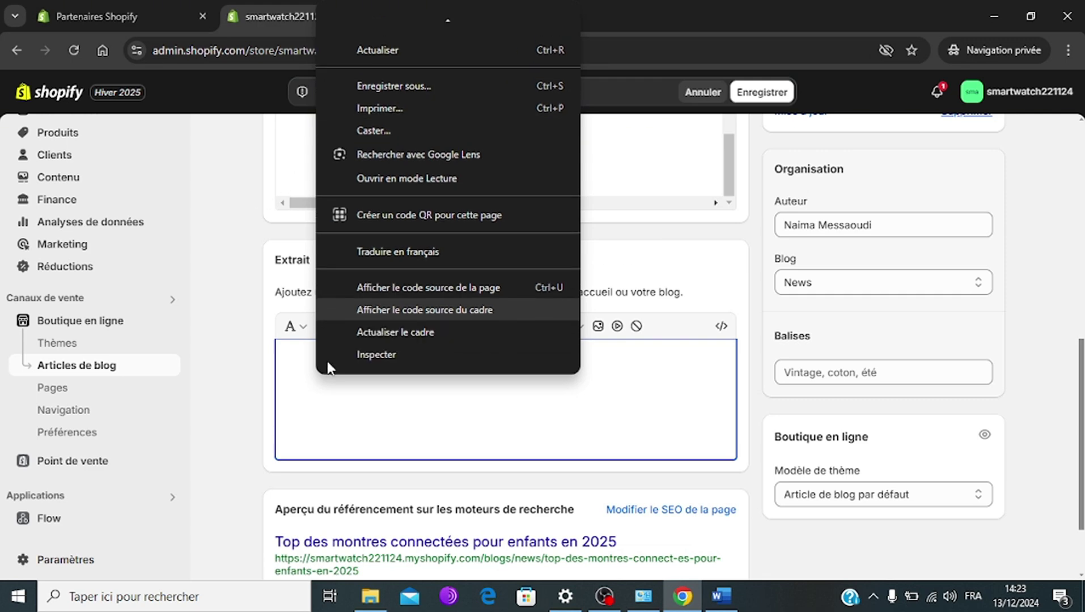
pyautogui.click(291, 368)
pyautogui.rightClick(311, 357)
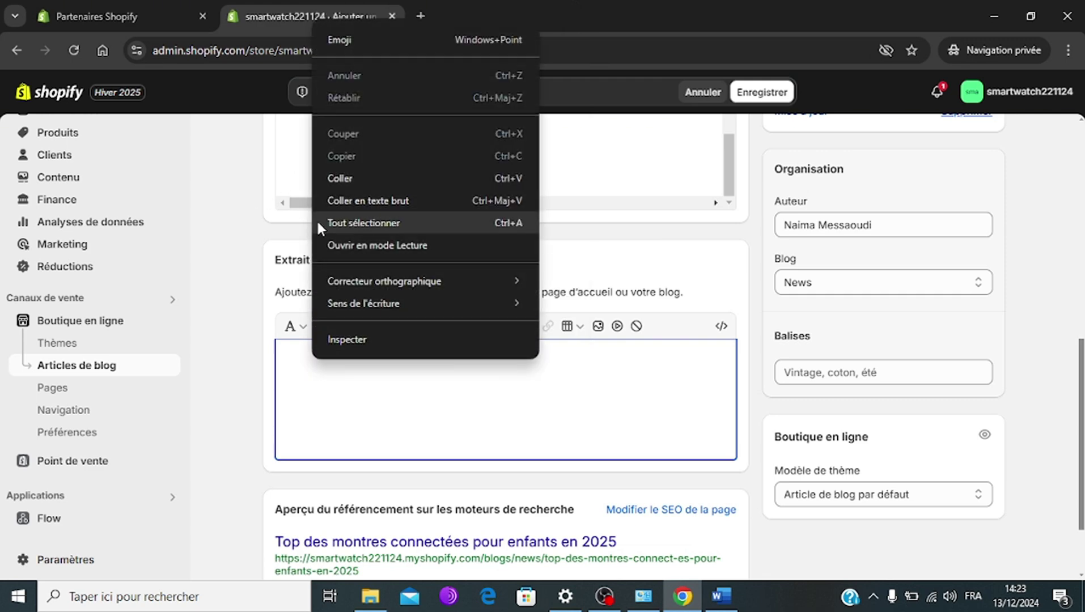
pyautogui.click(342, 181)
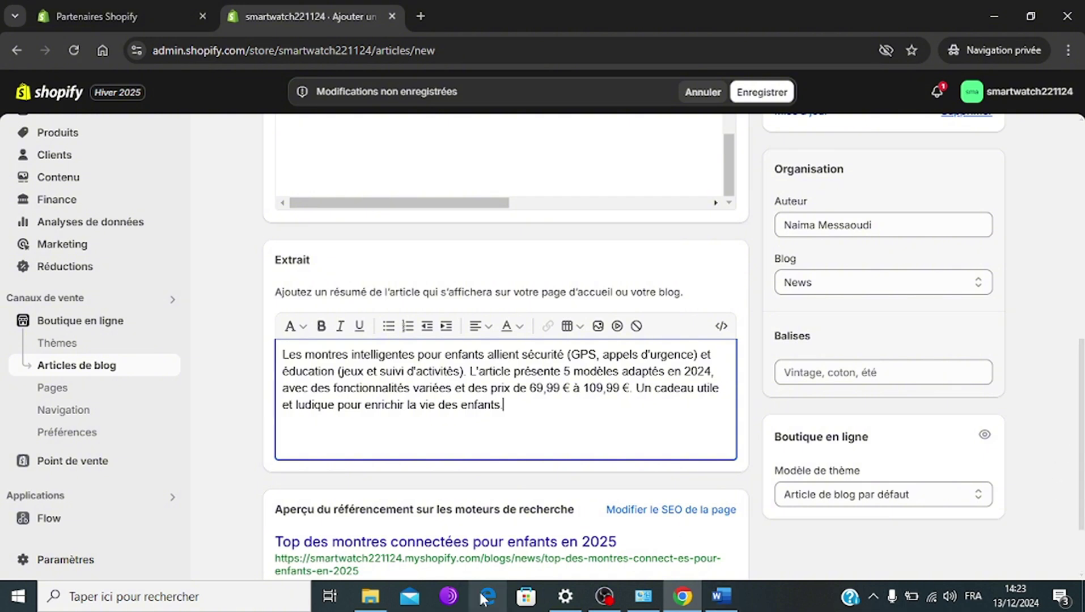
# Open the article's search engine listing for editing and clear its meta description.
pyautogui.moveTo(1080, 408); pyautogui.dragTo(1080, 450)
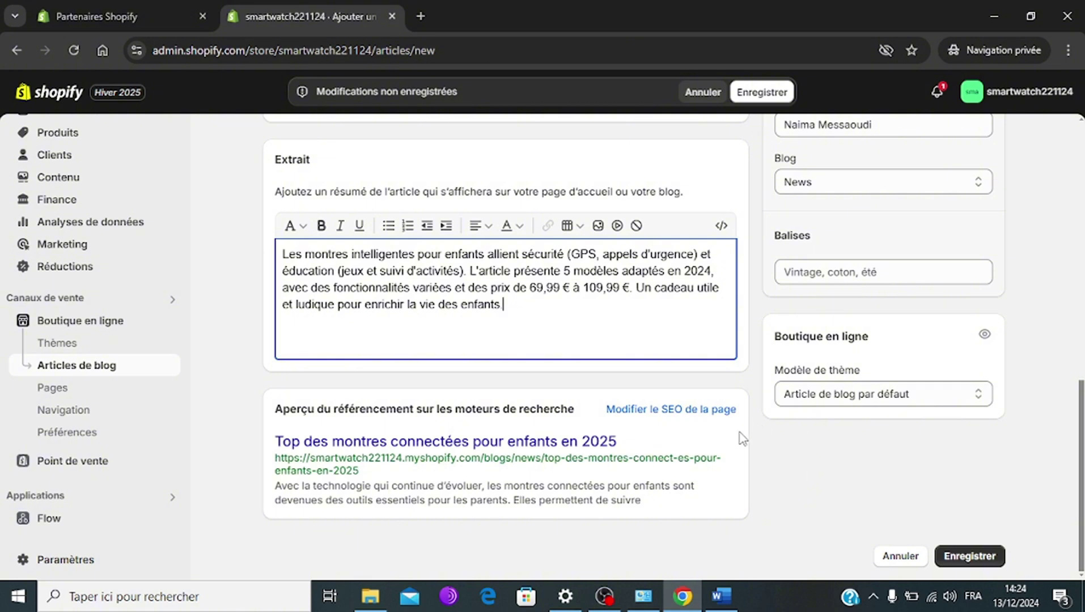
pyautogui.click(702, 419)
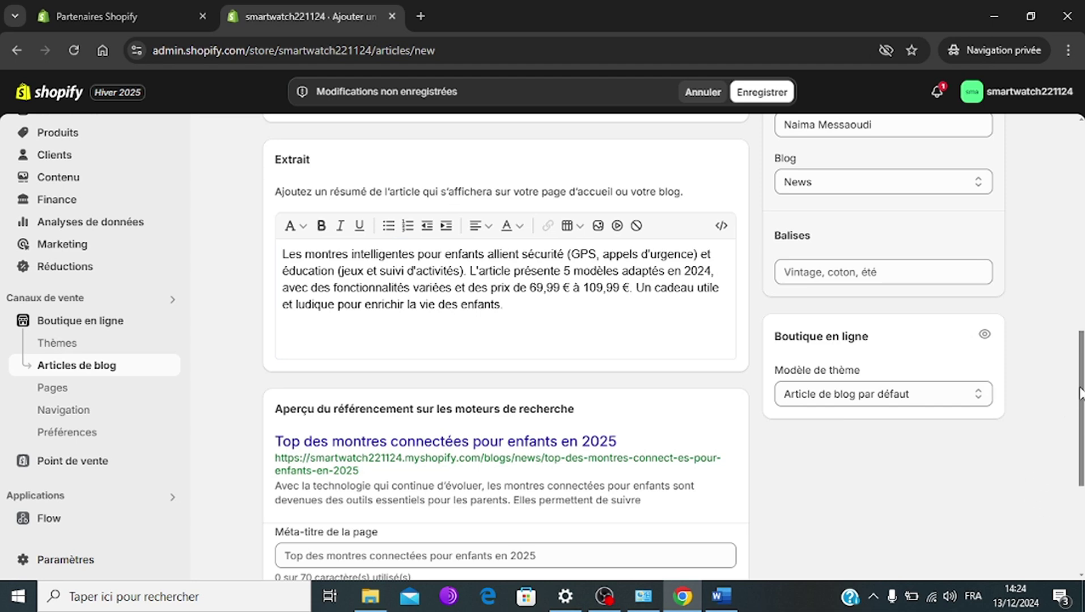
pyautogui.moveTo(1081, 384); pyautogui.dragTo(1082, 468)
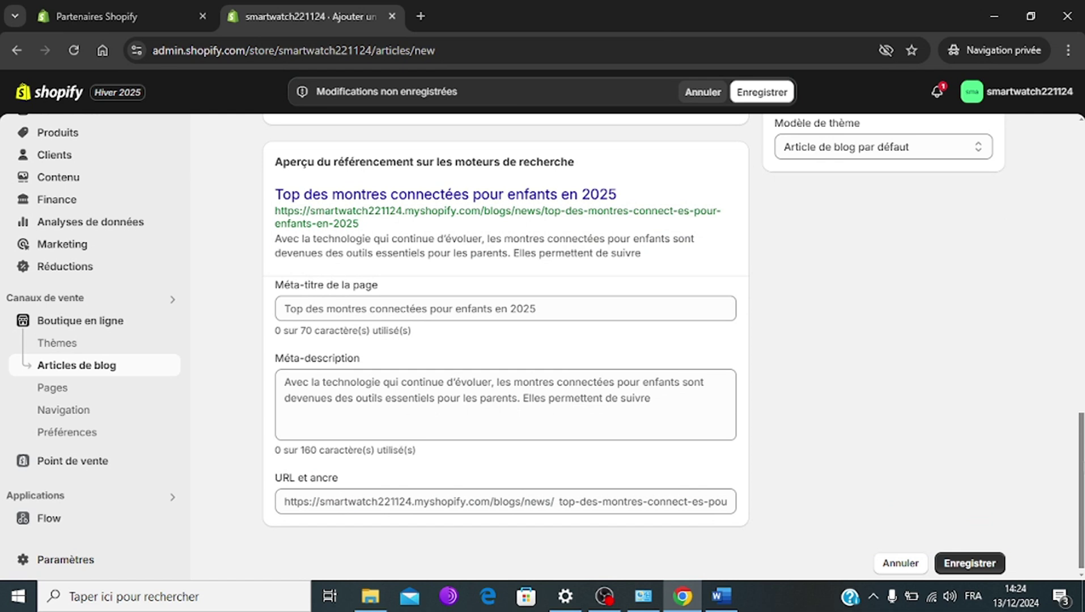
pyautogui.moveTo(1083, 468); pyautogui.dragTo(1083, 469)
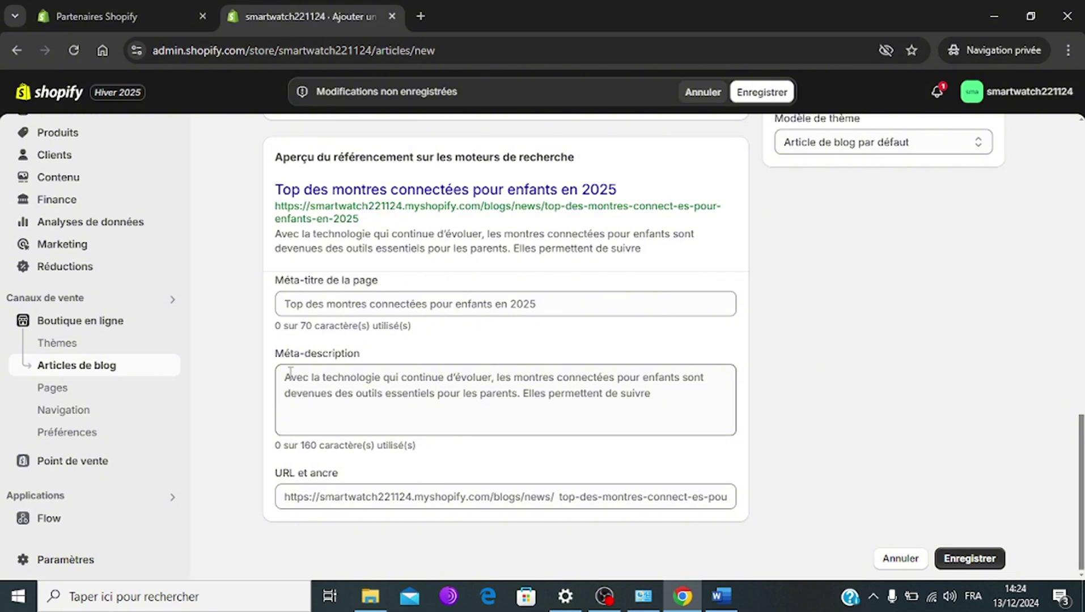
pyautogui.moveTo(285, 378); pyautogui.dragTo(754, 422)
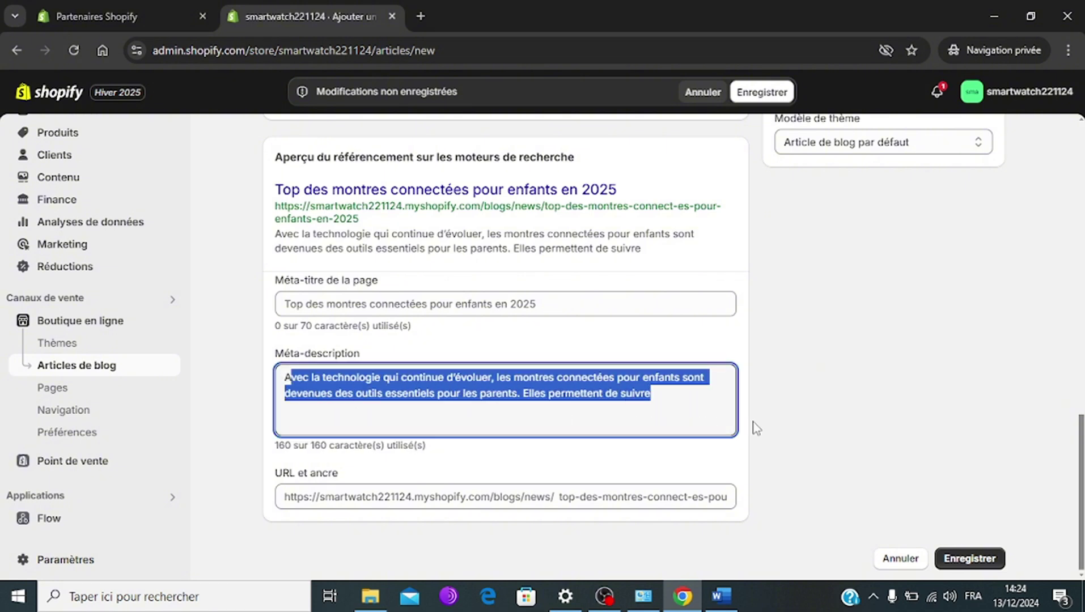
pyautogui.press('BackSpace')
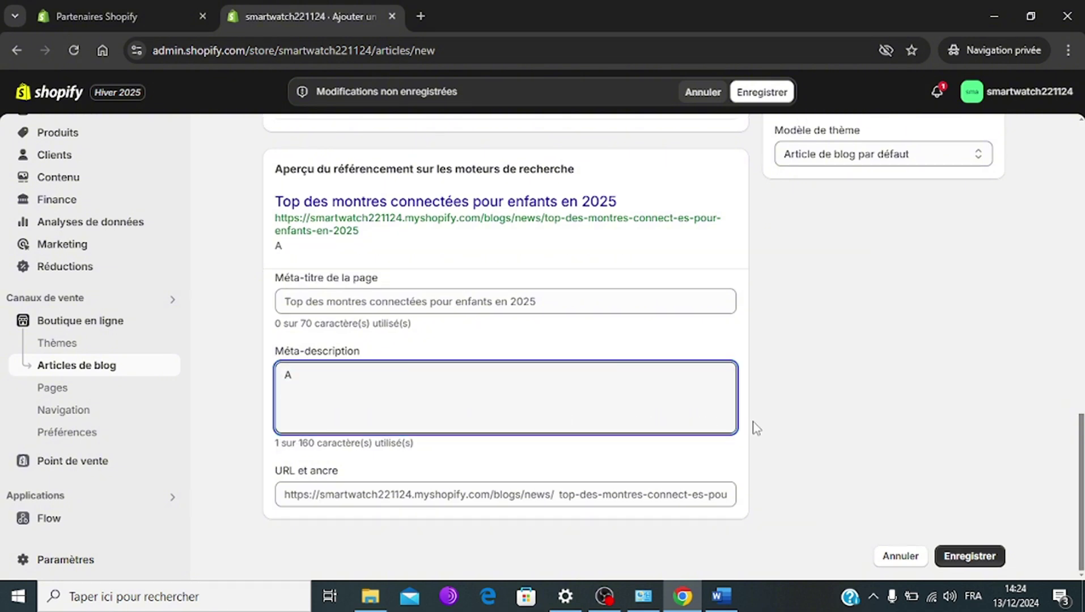
pyautogui.press('BackSpace')
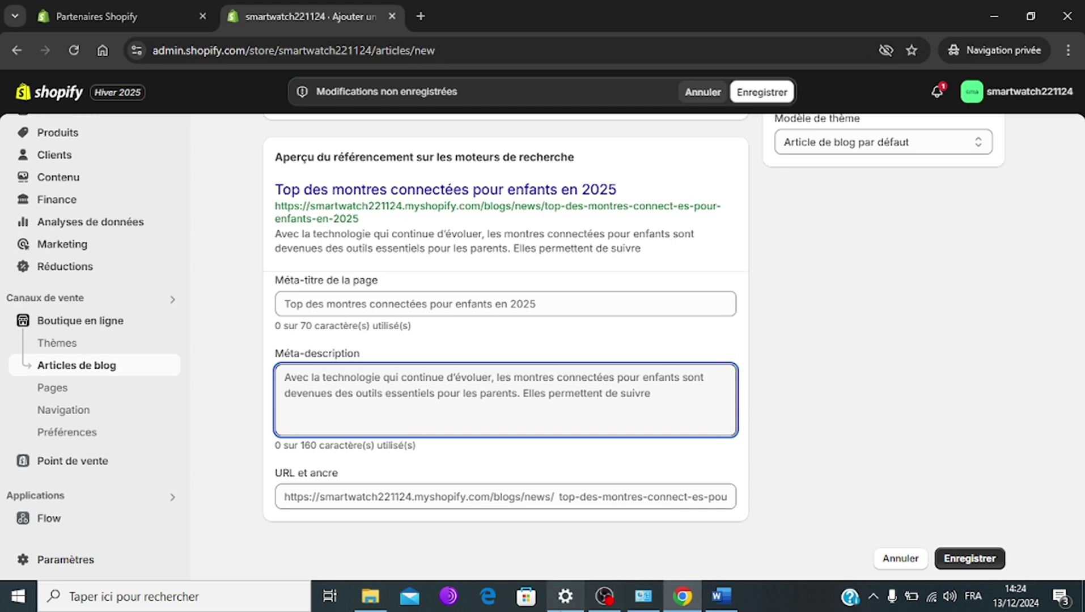
# Switch to the Word document Blogscript and copy the sentence below "Méta-description :".
pyautogui.click(721, 596)
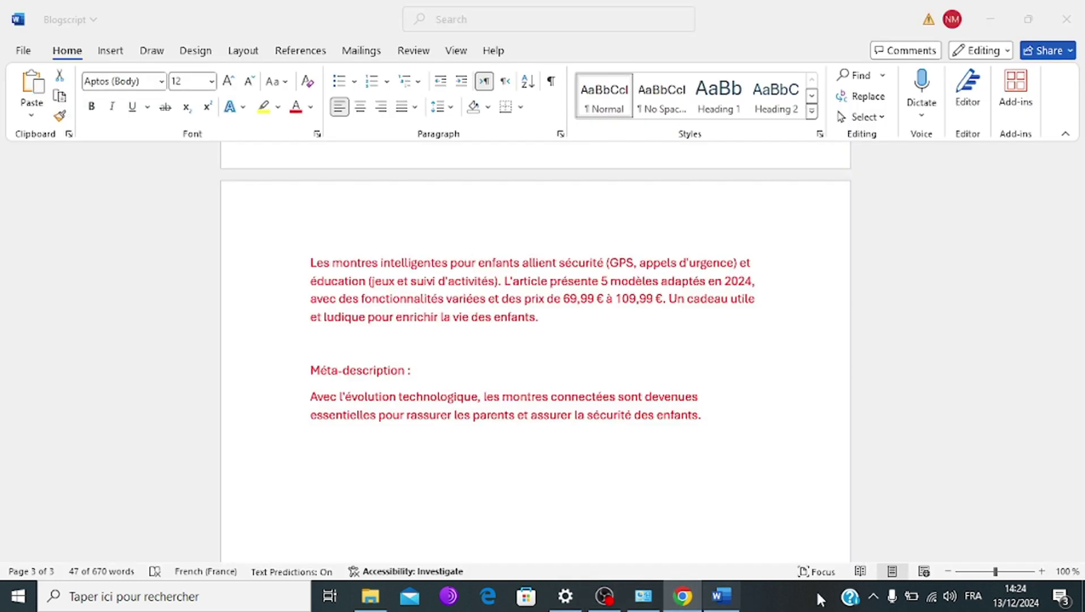
pyautogui.moveTo(310, 397); pyautogui.dragTo(701, 425)
pyautogui.rightClick(535, 400)
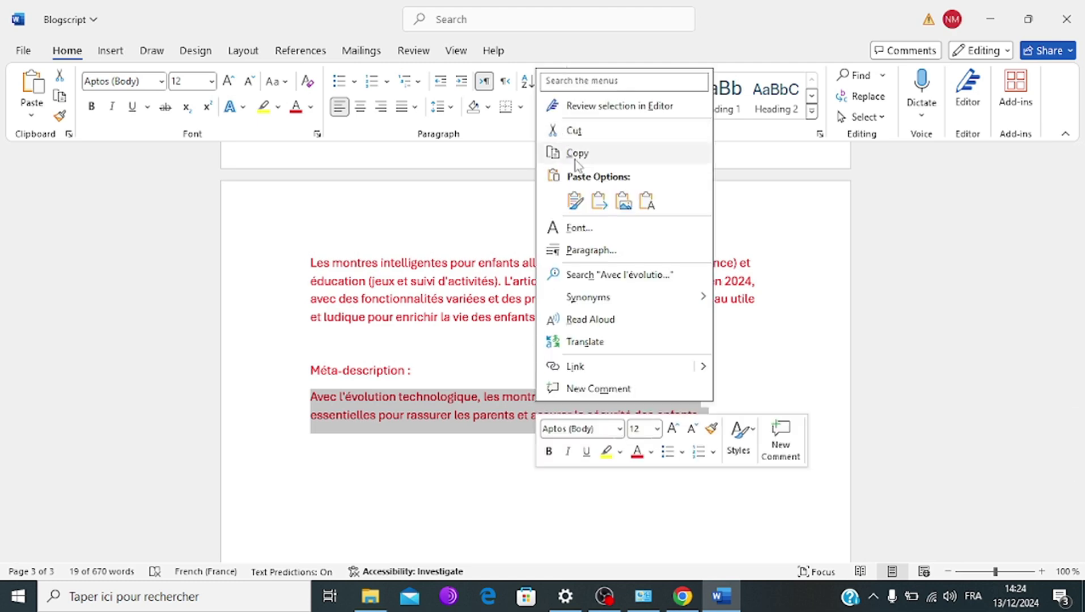
pyautogui.click(577, 154)
# Return to the Shopify article in Chrome and replace the meta description with the copied sentence.
pyautogui.click(682, 596)
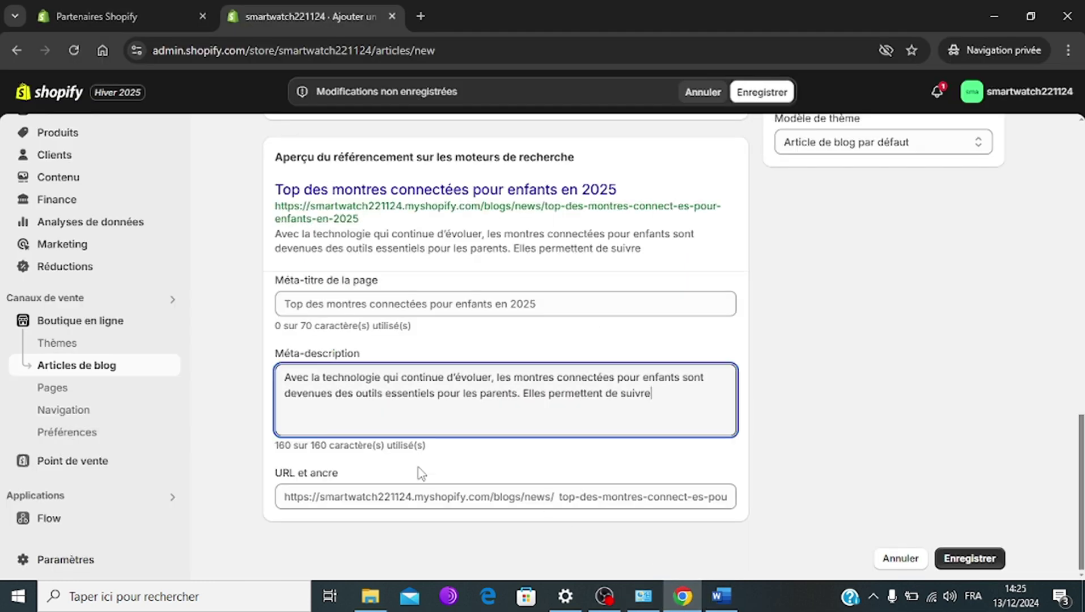
pyautogui.moveTo(657, 395); pyautogui.dragTo(234, 365)
pyautogui.press('BackSpace')
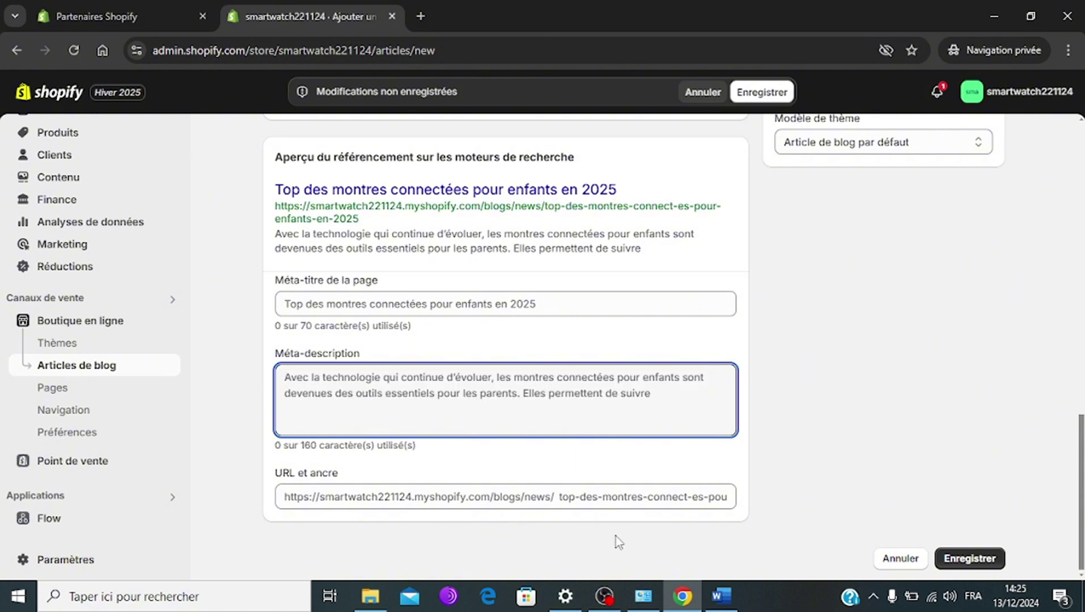
pyautogui.rightClick(286, 377)
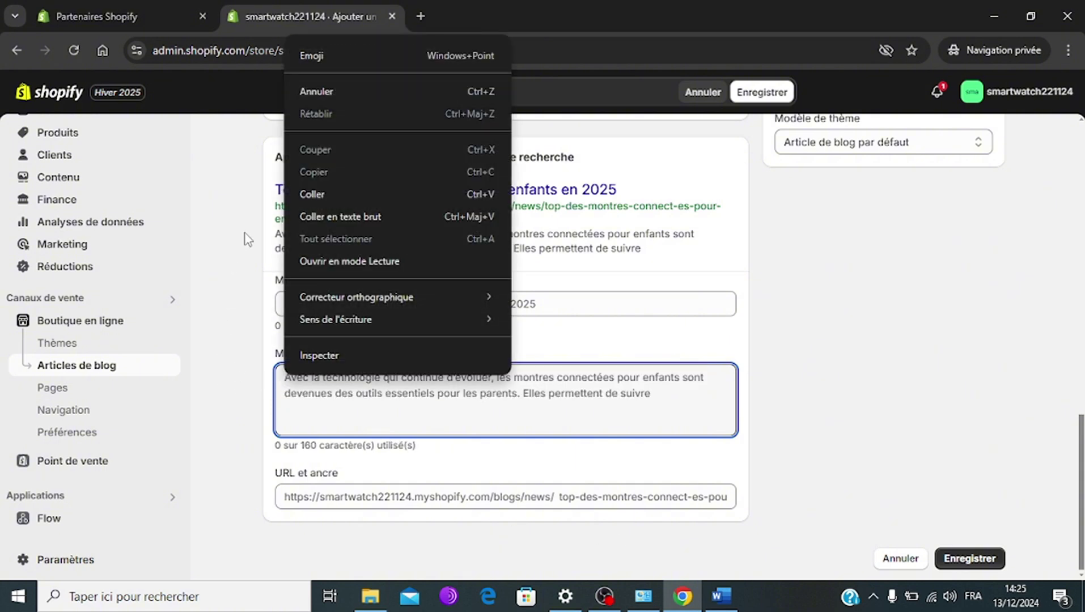
pyautogui.click(316, 194)
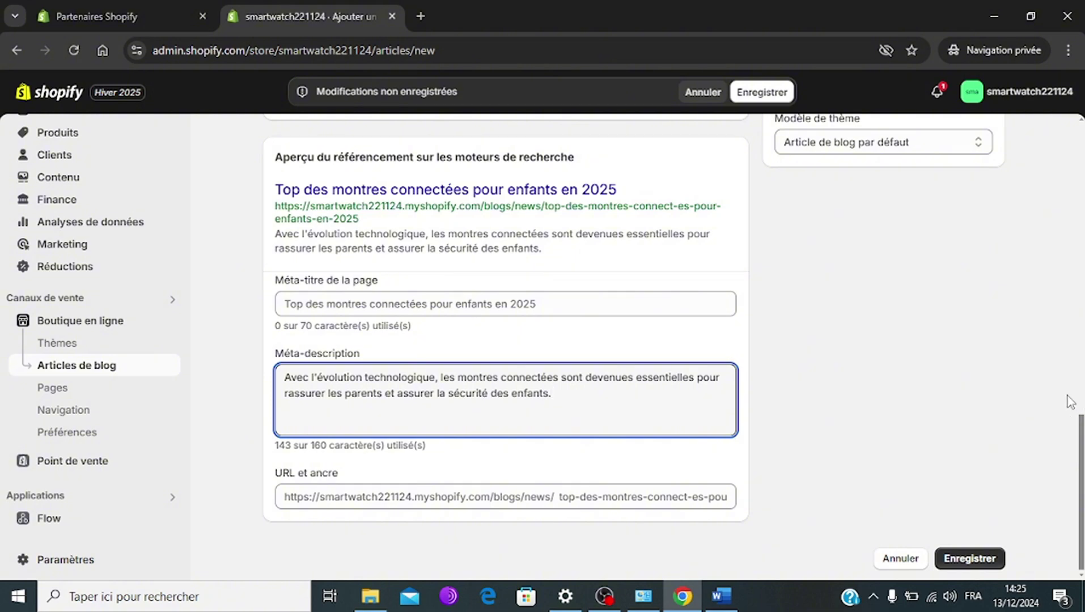
# Set the blog article's visibility to "Visible".
pyautogui.scroll(10, 1077, 468)
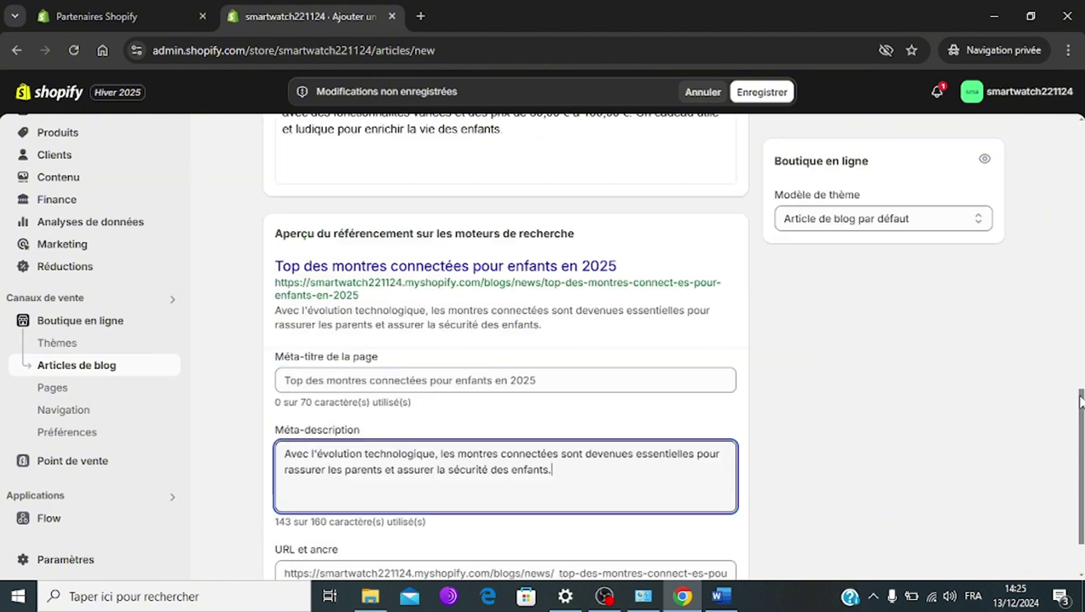
pyautogui.scroll(3, 635, 340)
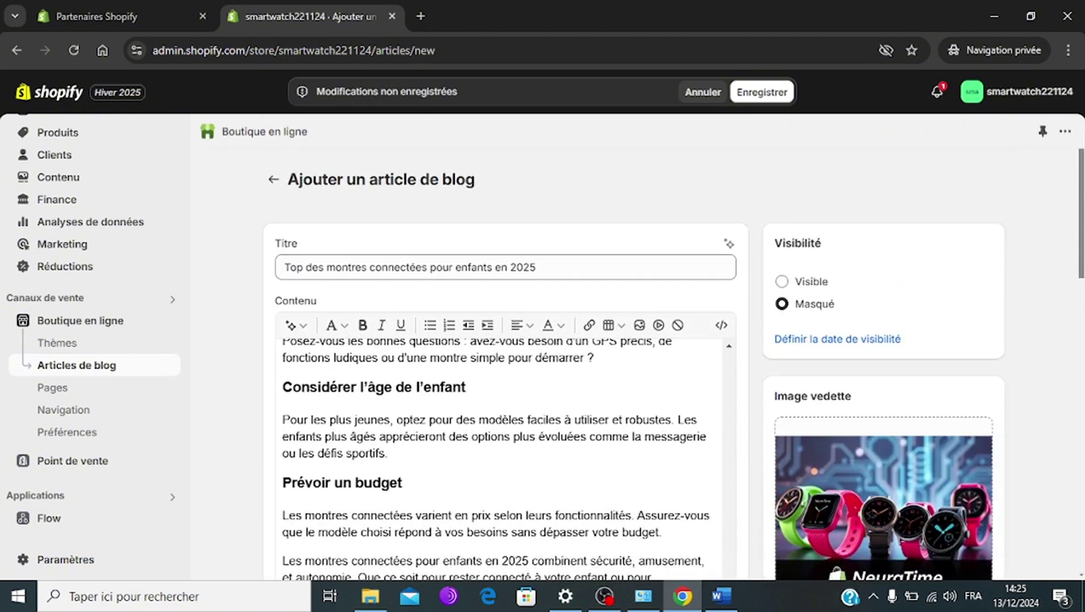
pyautogui.click(782, 283)
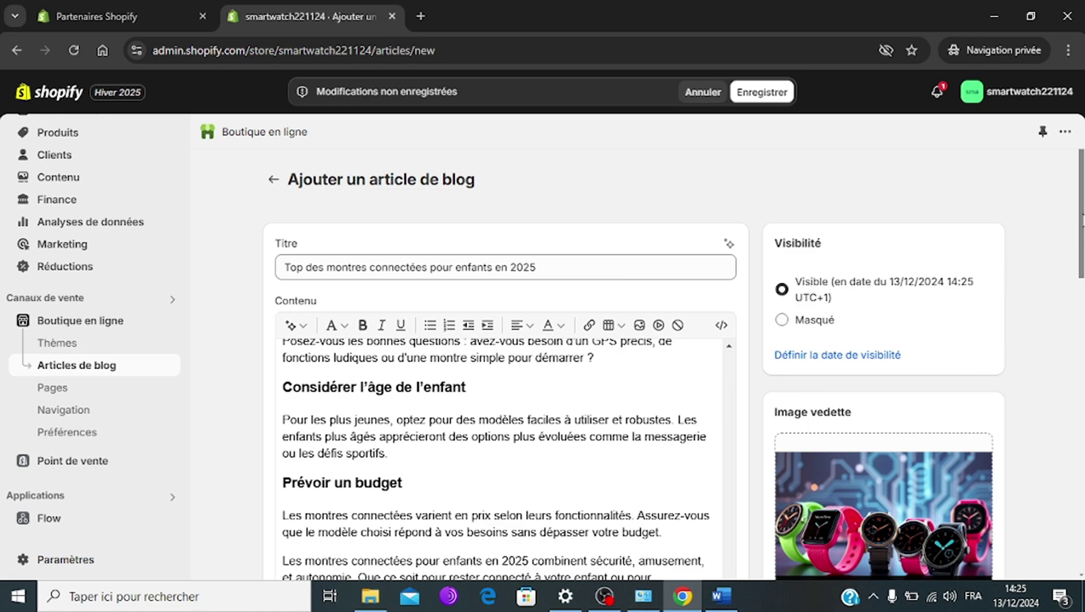
# Keep the article in the "News" blog and add the tag "montres intelligentes".
pyautogui.scroll(-4, 1073, 311)
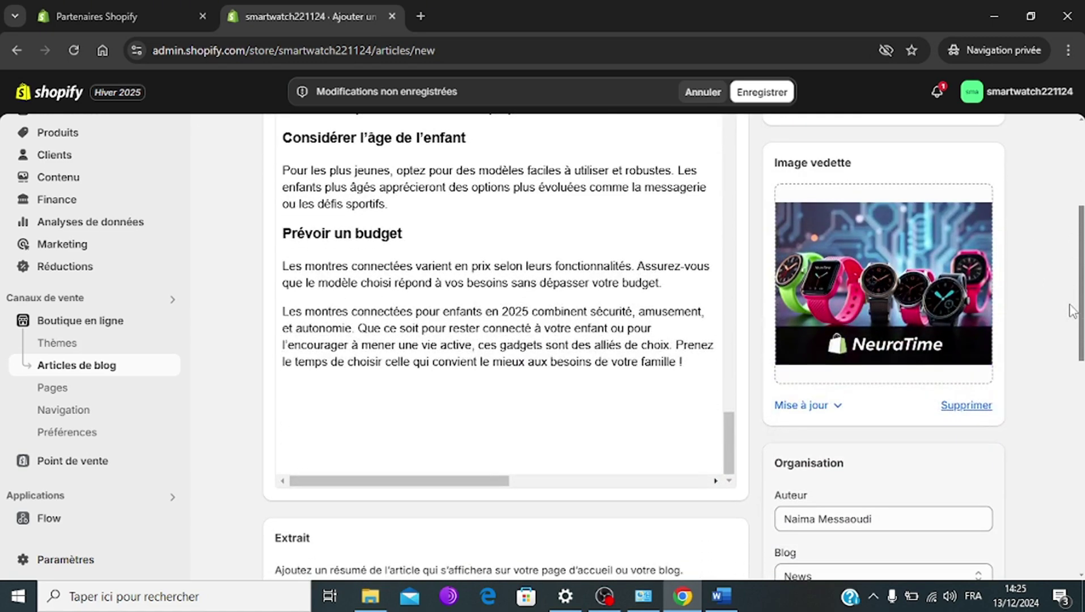
pyautogui.scroll(-4, 1073, 311)
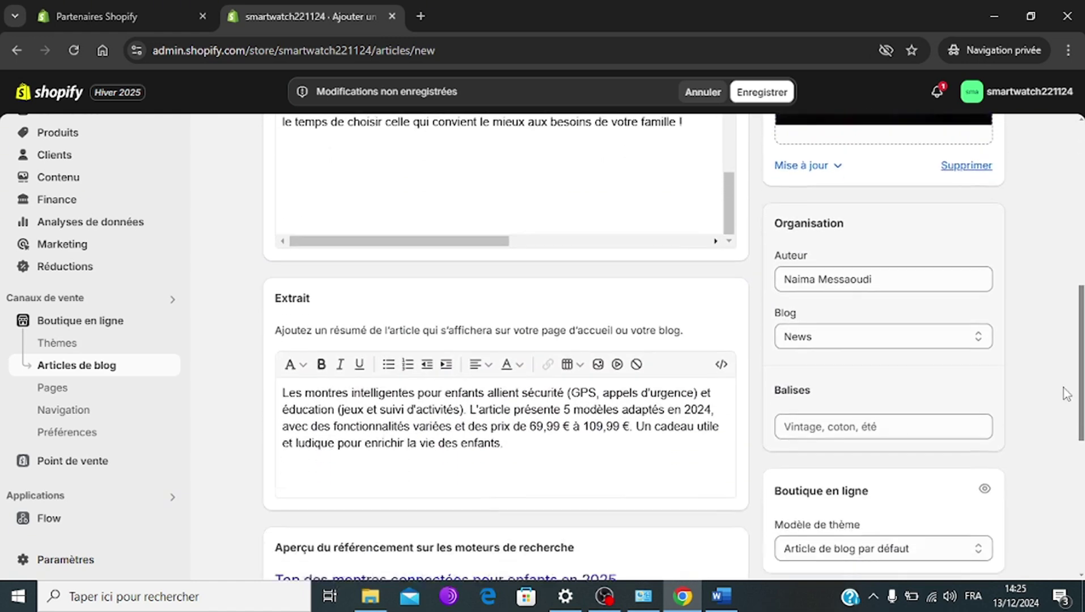
pyautogui.click(979, 329)
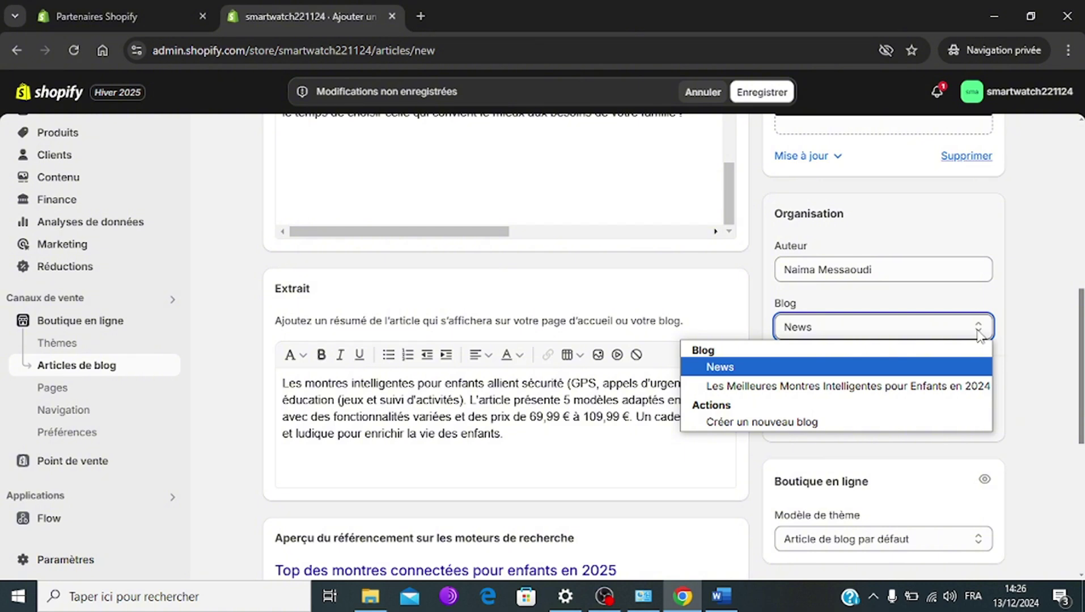
pyautogui.click(1080, 343)
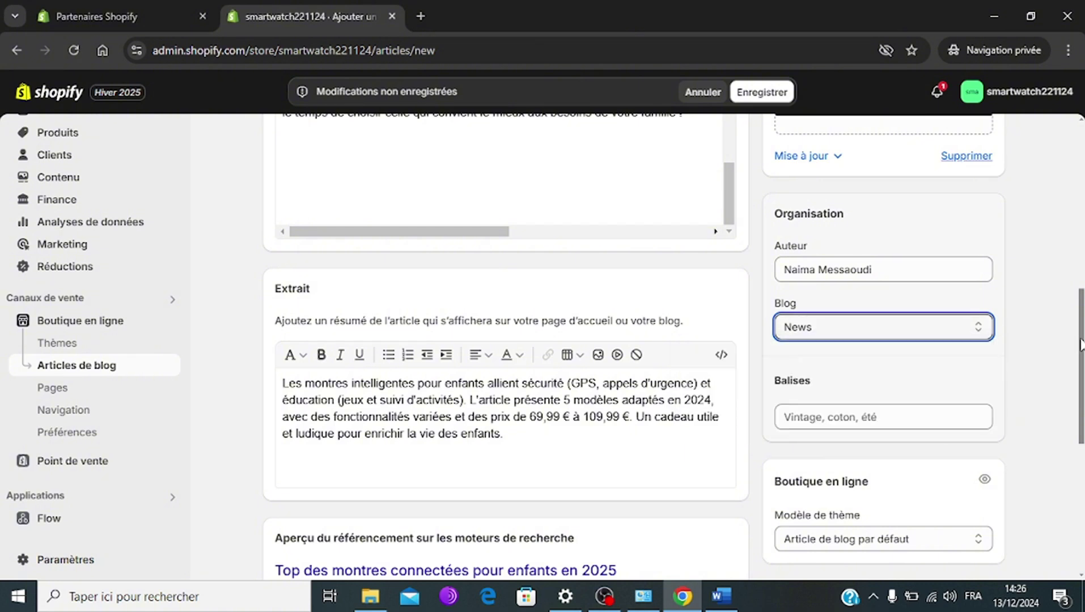
pyautogui.click(789, 418)
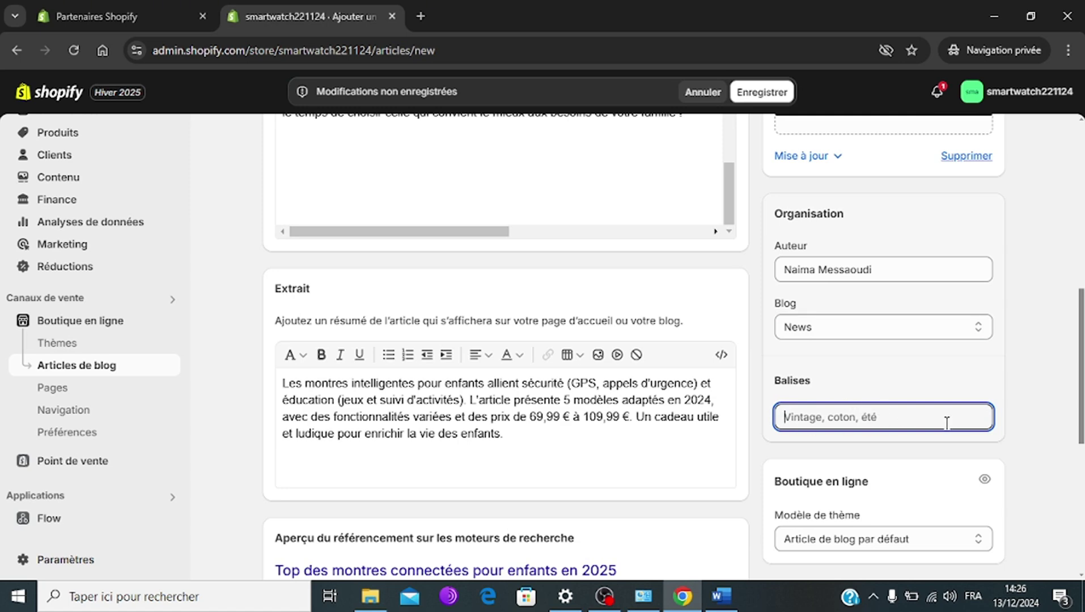
pyautogui.write('montre')
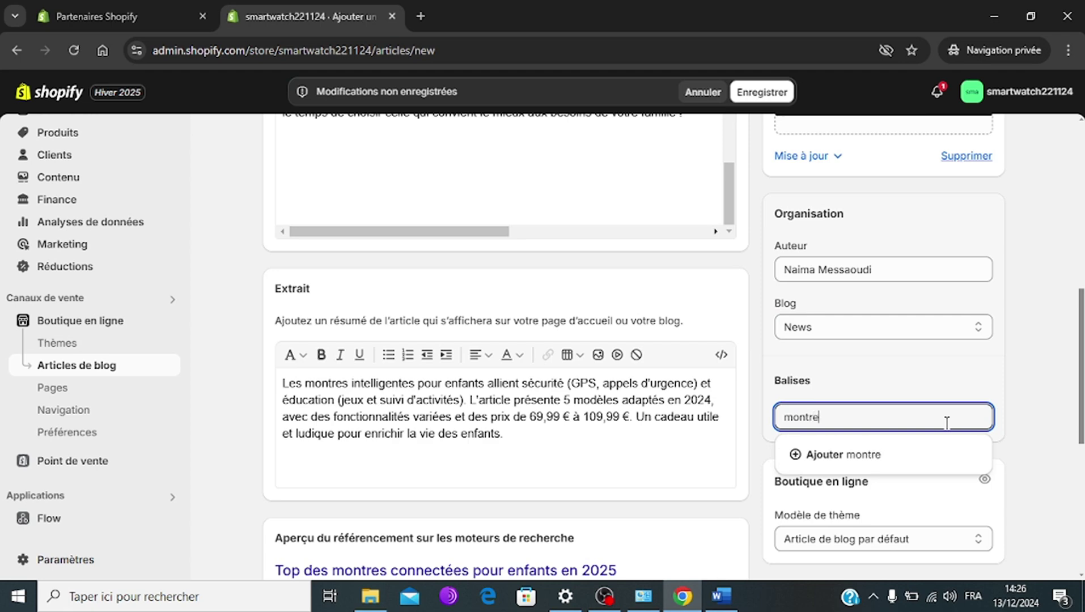
pyautogui.write('s intelligentes')
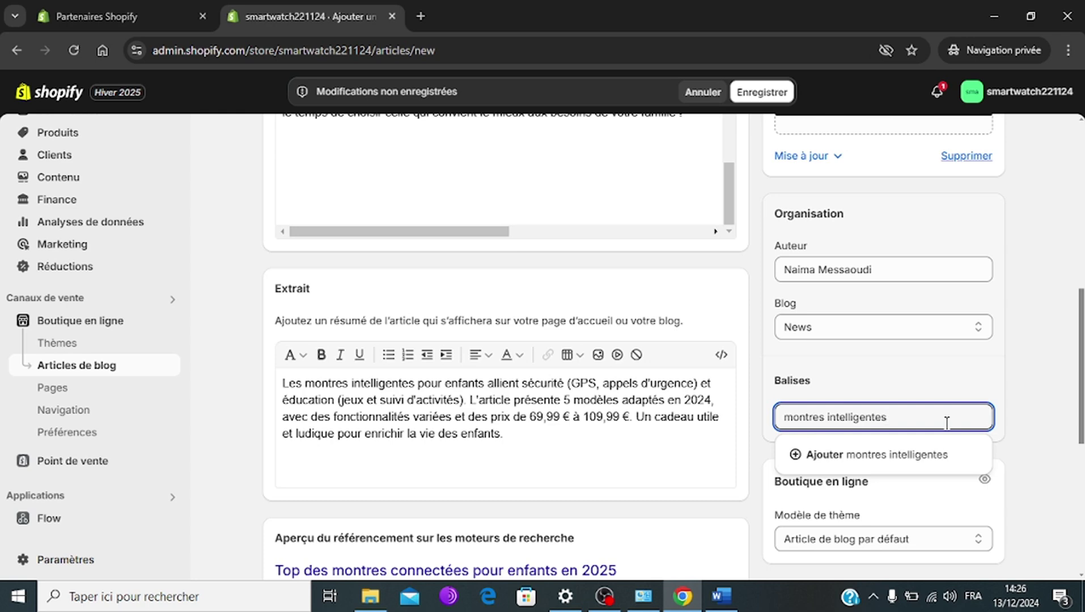
pyautogui.press('Return')
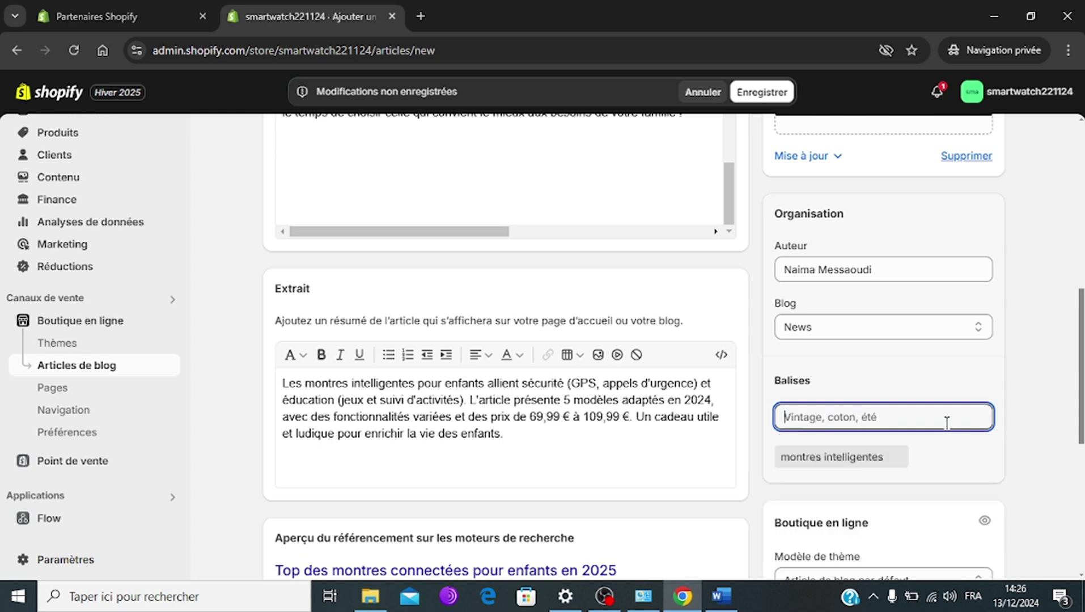
# Add the tags "montres connectées" and "Neuratime" to the blog article.
pyautogui.write('m')
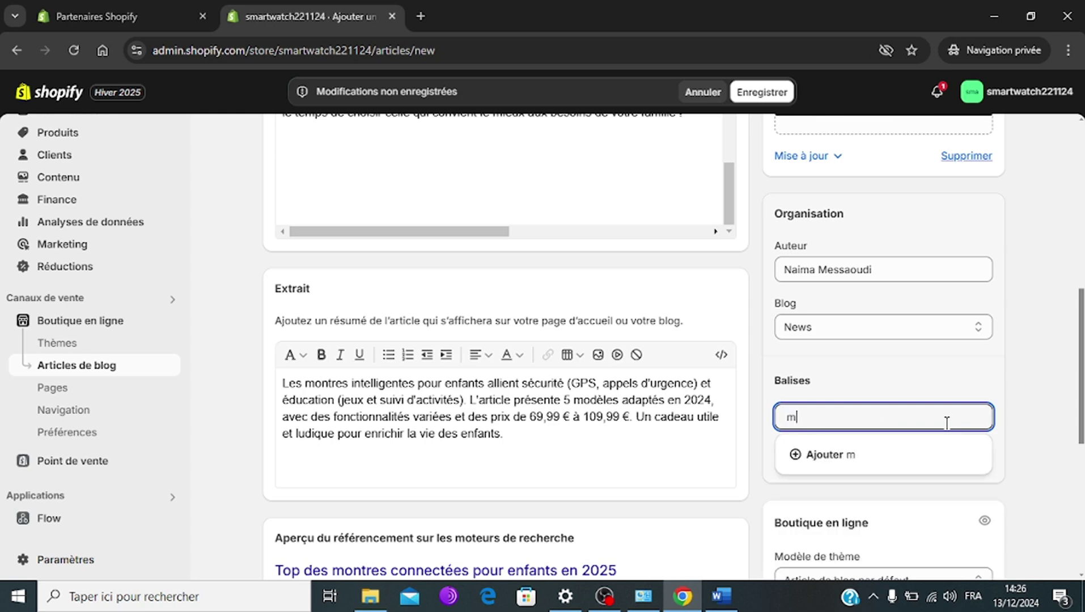
pyautogui.write('ontres connectées')
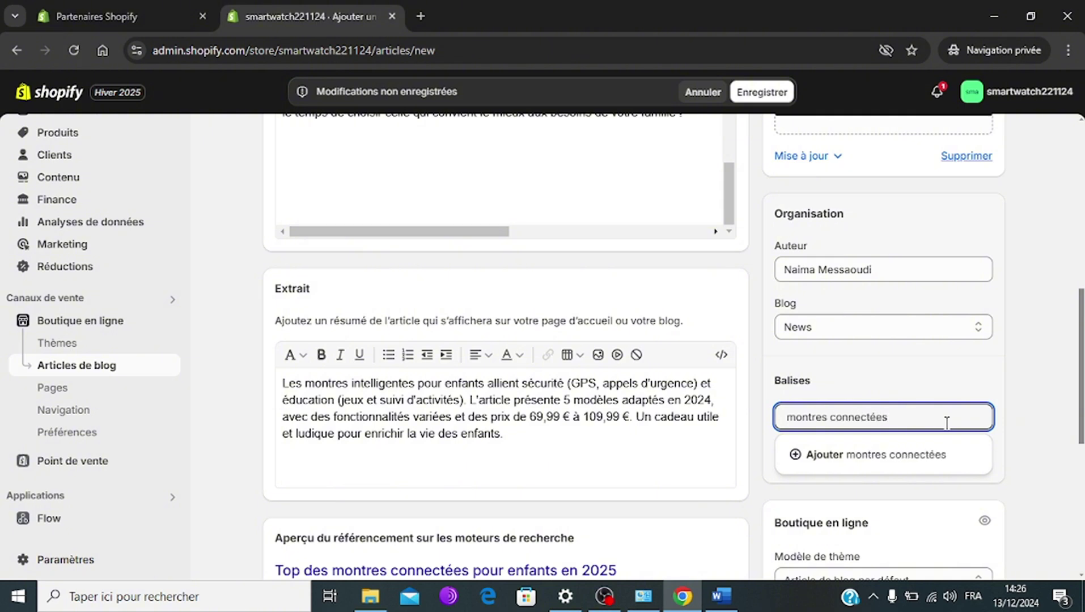
pyautogui.press('Return')
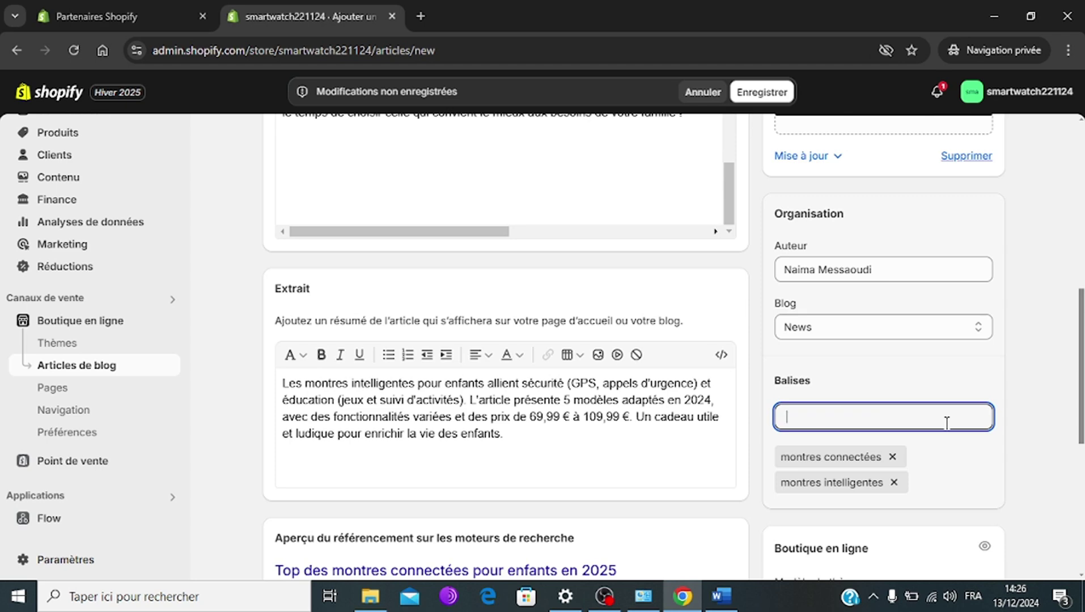
pyautogui.write('Ne')
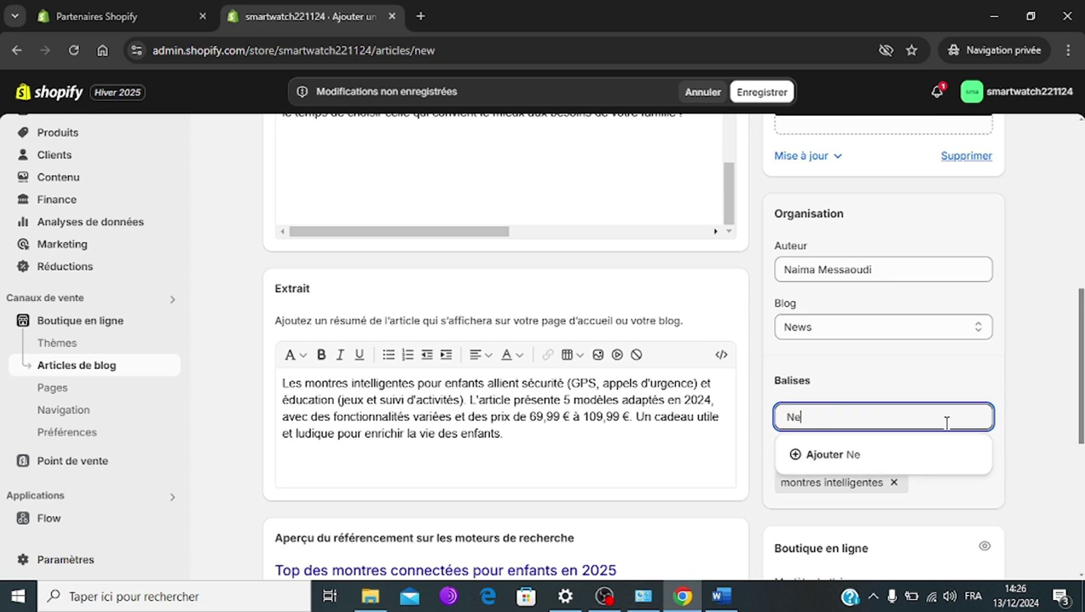
pyautogui.write('uratime')
pyautogui.press('Return')
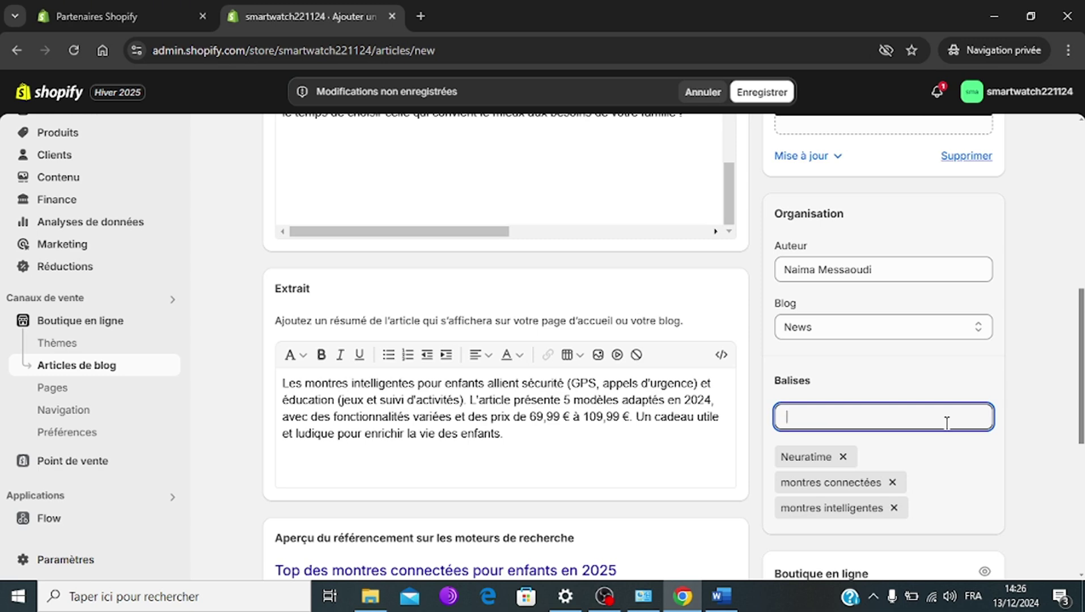
# Add the tag "montres pour enfants" to the blog article and save the article.
pyautogui.write('E')
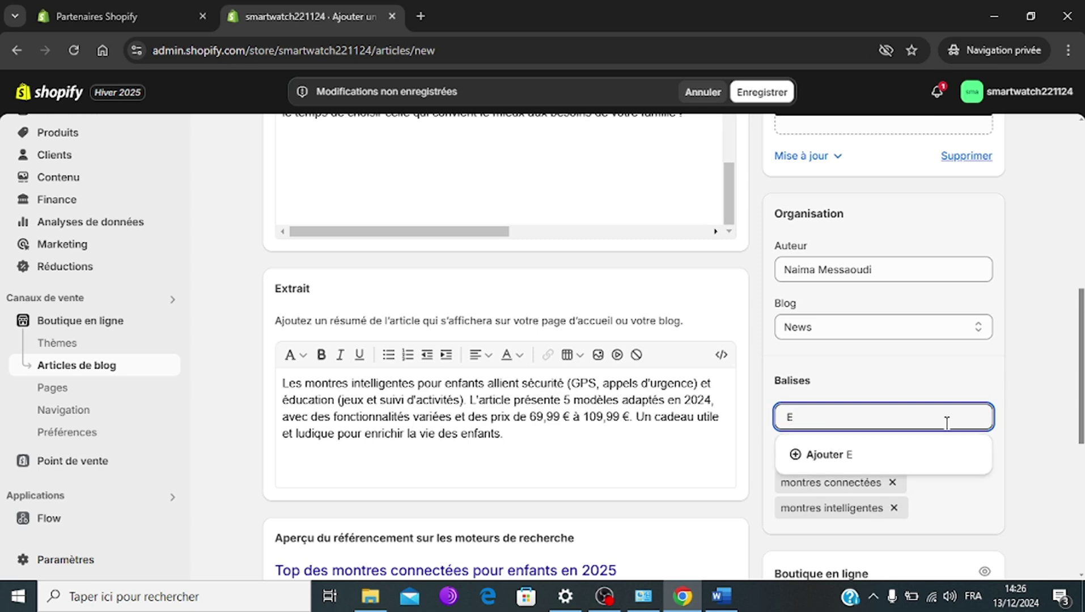
pyautogui.write('n')
pyautogui.press('BackSpace')
pyautogui.press('BackSpace')
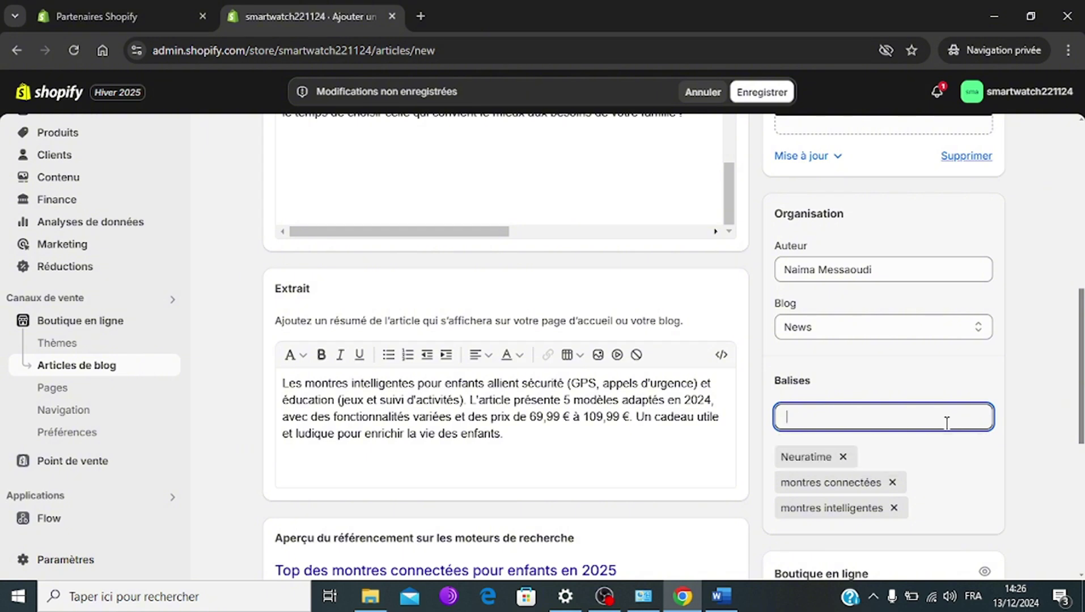
pyautogui.write('mon')
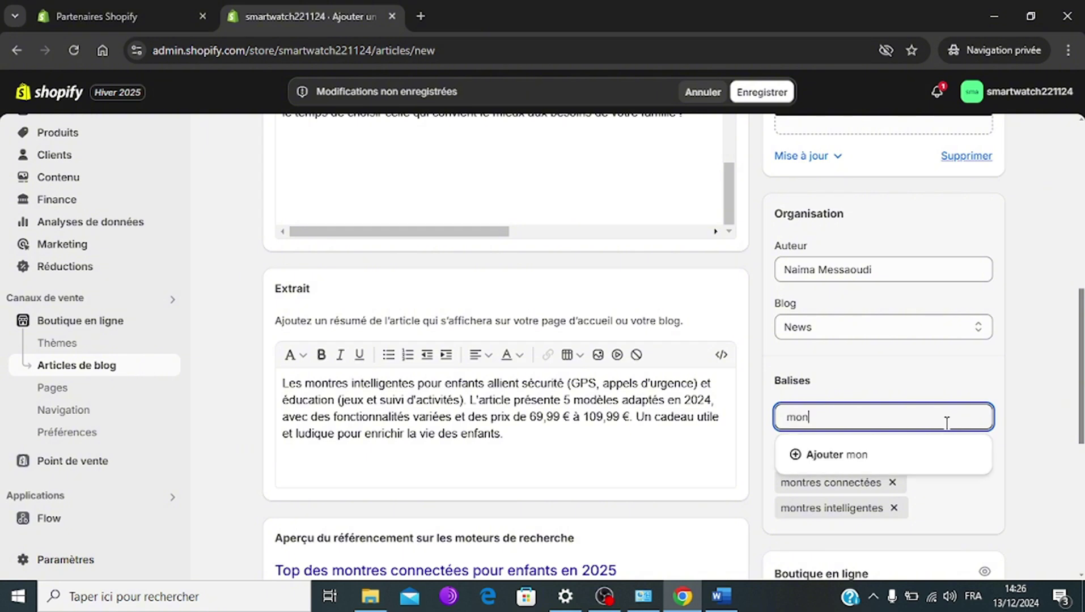
pyautogui.write('tres pour en')
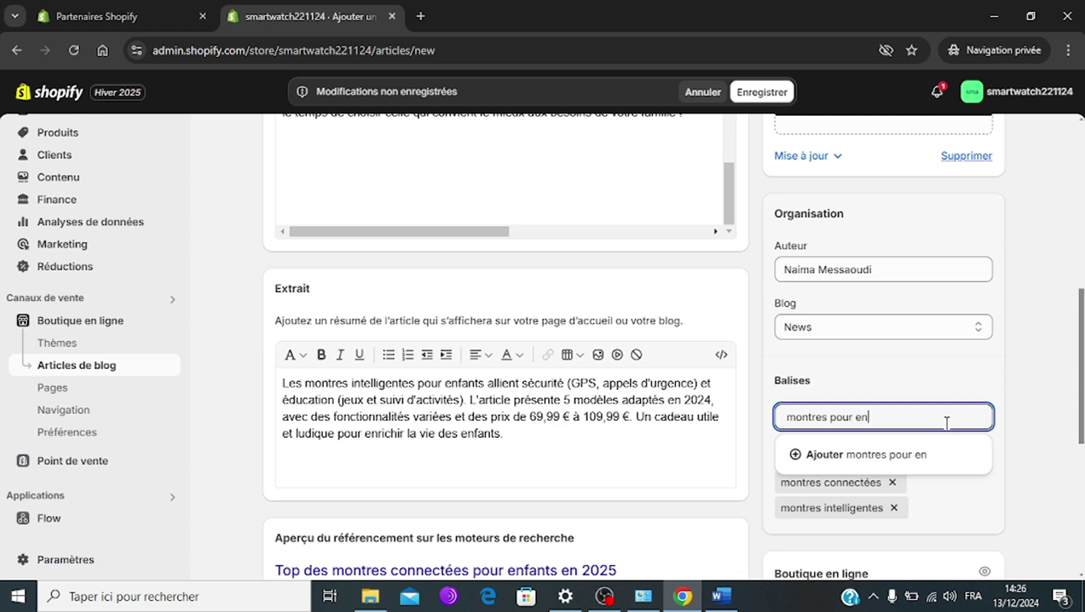
pyautogui.write('fants')
pyautogui.press('Return')
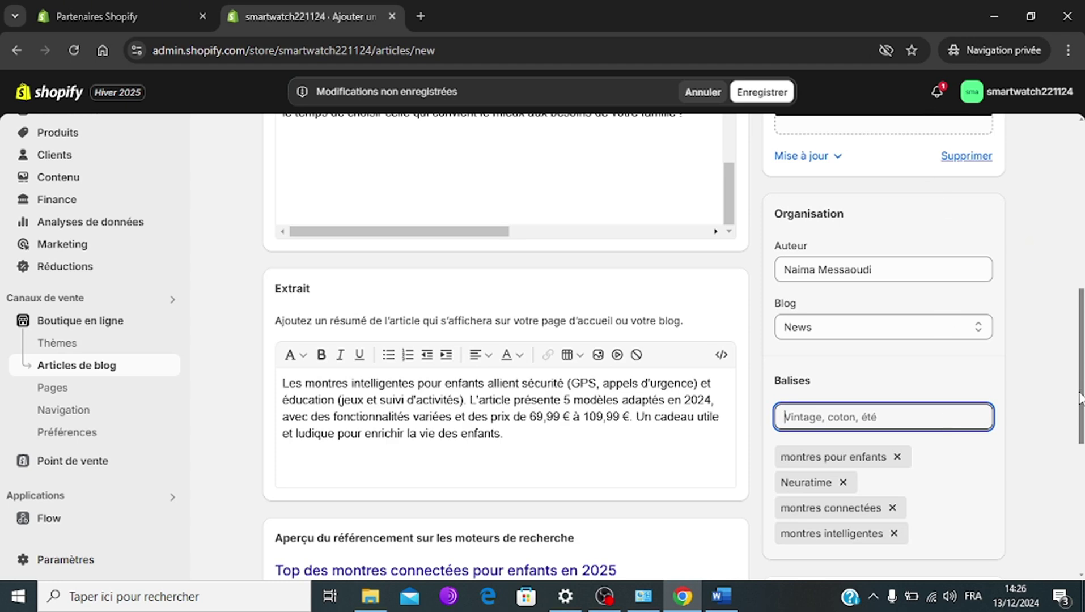
pyautogui.scroll(-7, 1081, 395)
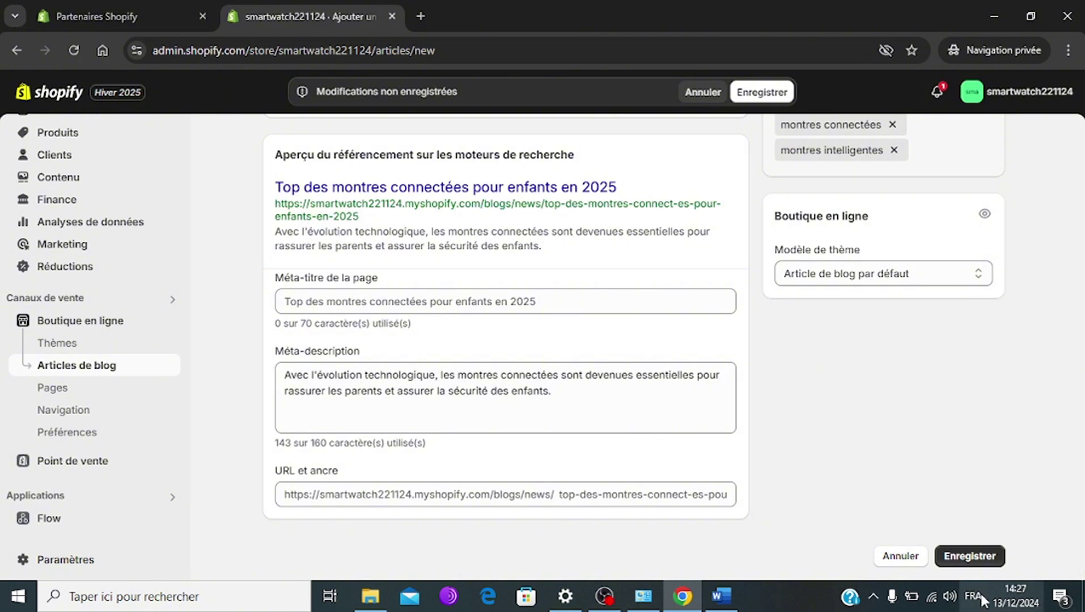
pyautogui.click(969, 556)
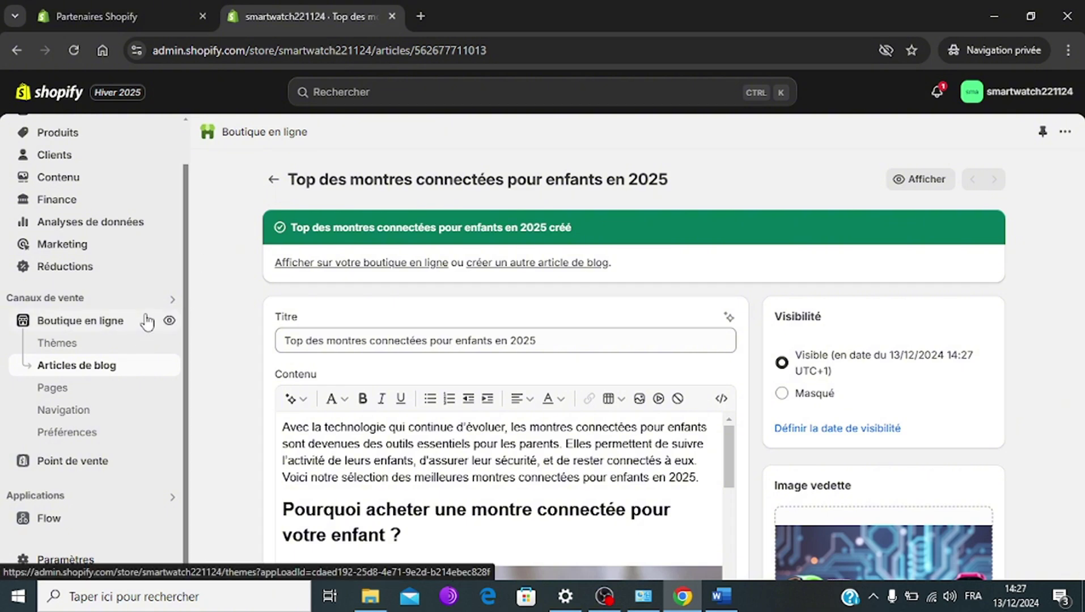
# Add a "Blog" item to the Main menu, link it to the article "Top des montres connectées pour enfants en 2025", and save the menu.
pyautogui.click(88, 415)
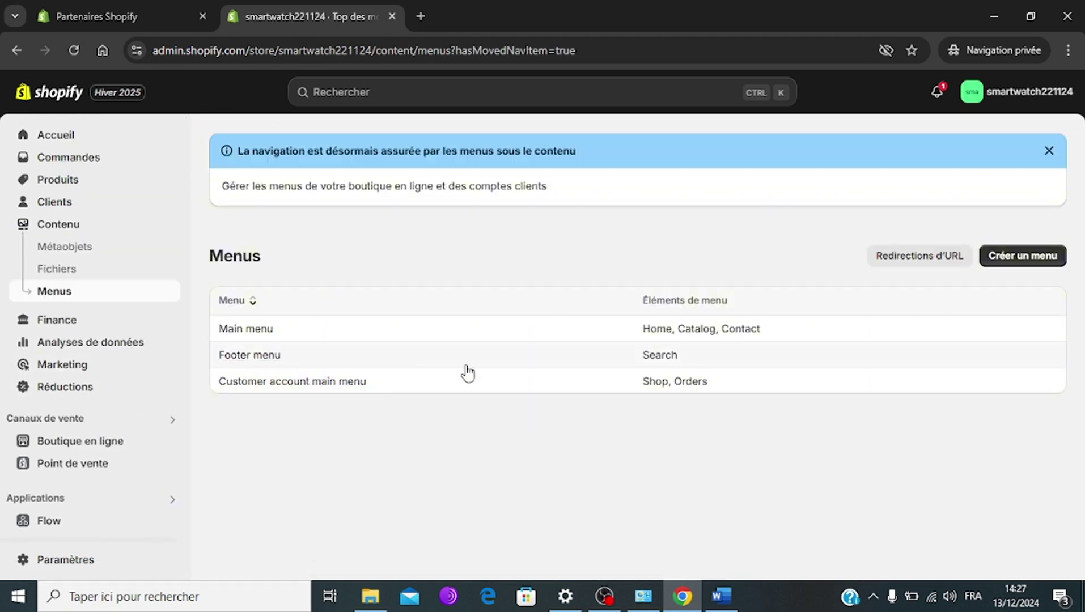
pyautogui.click(259, 335)
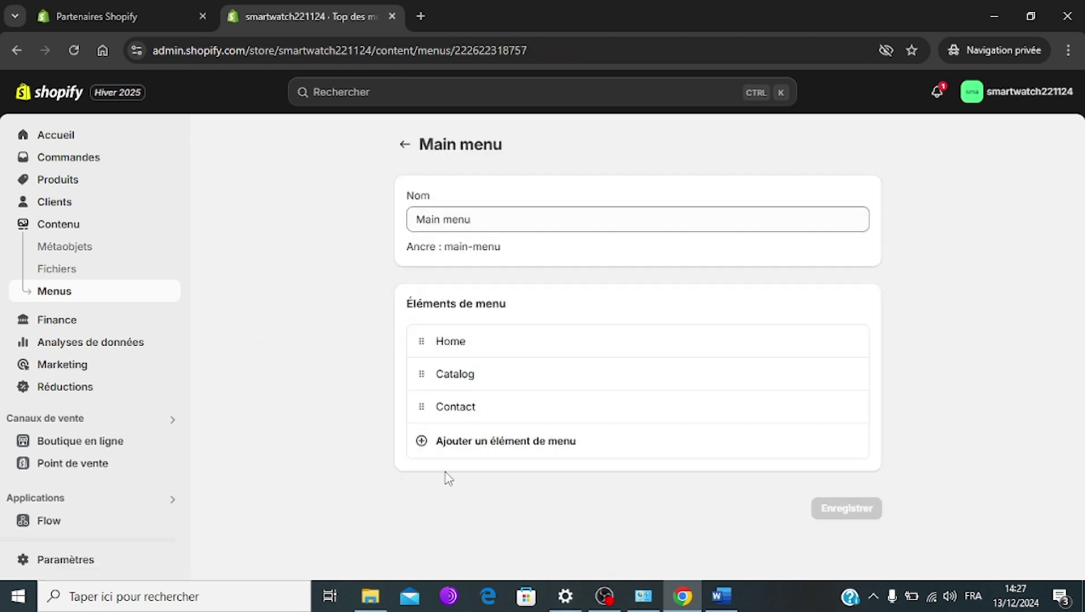
pyautogui.click(459, 447)
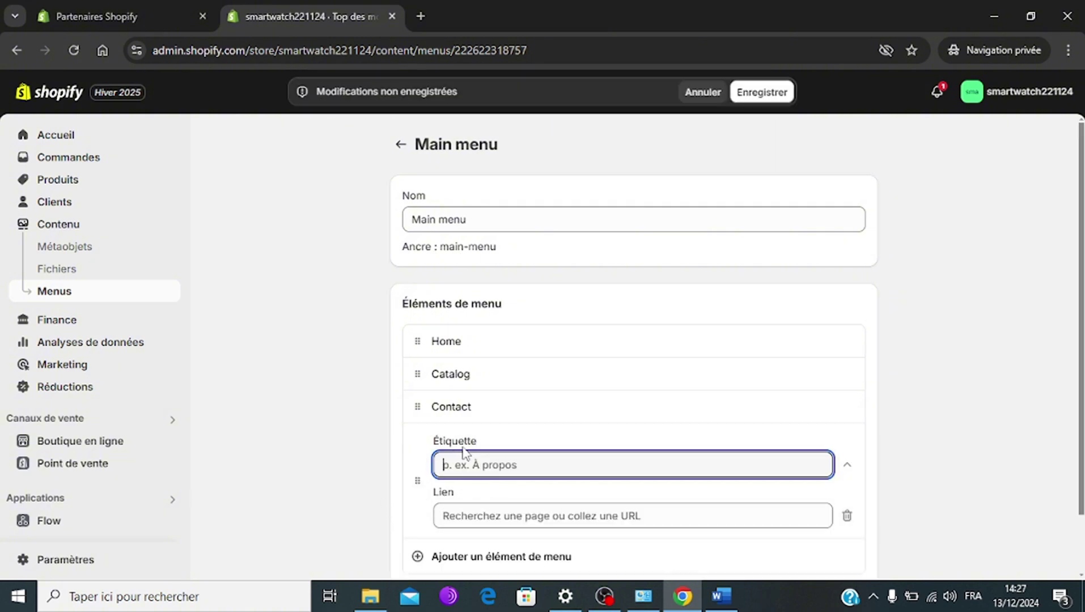
pyautogui.write('Blog')
pyautogui.click(456, 521)
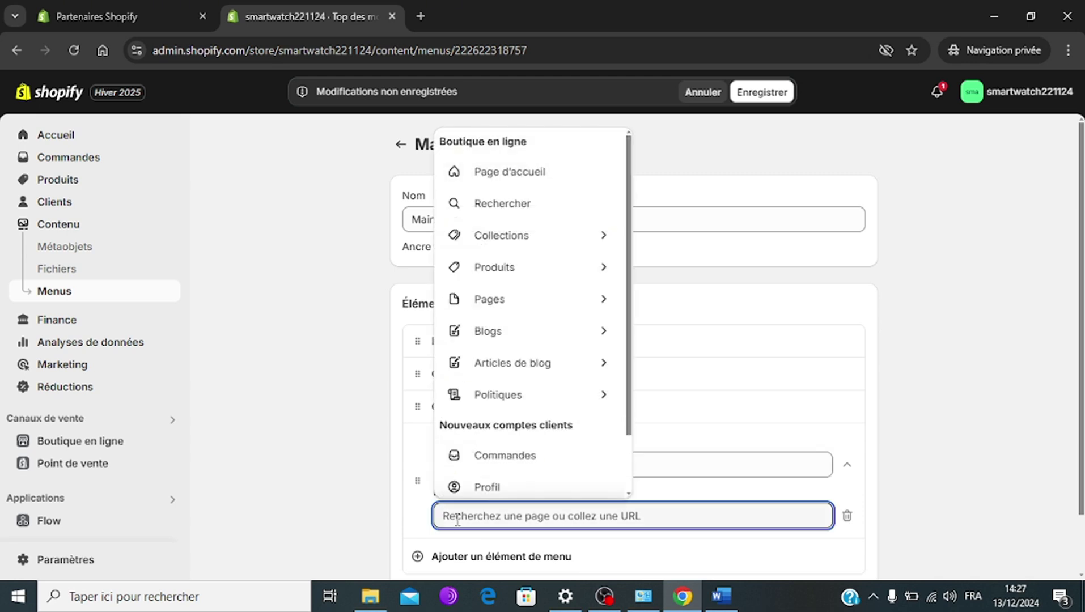
pyautogui.click(548, 368)
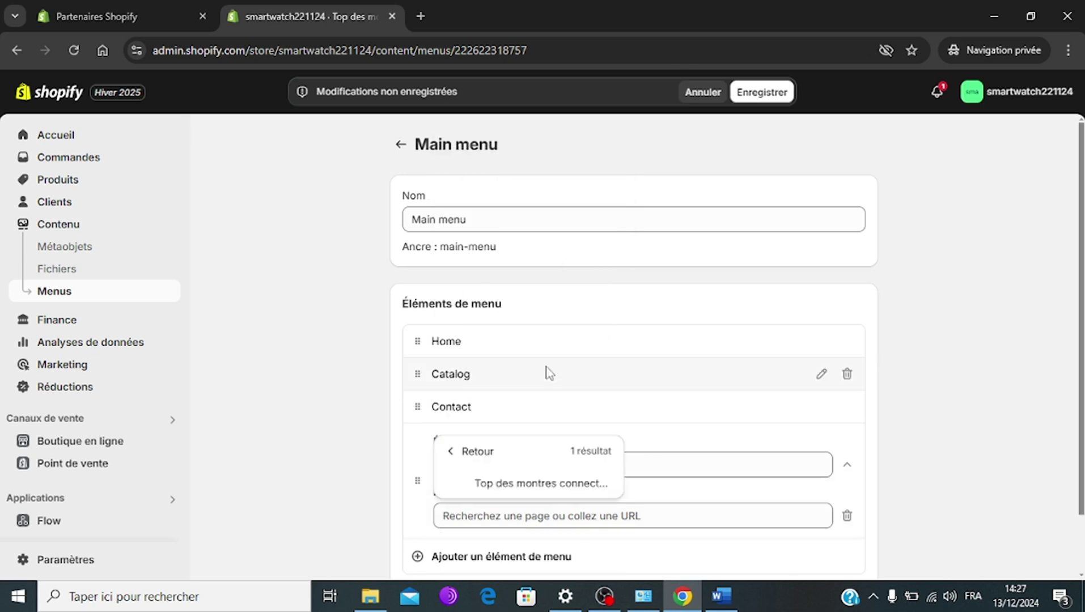
pyautogui.click(538, 486)
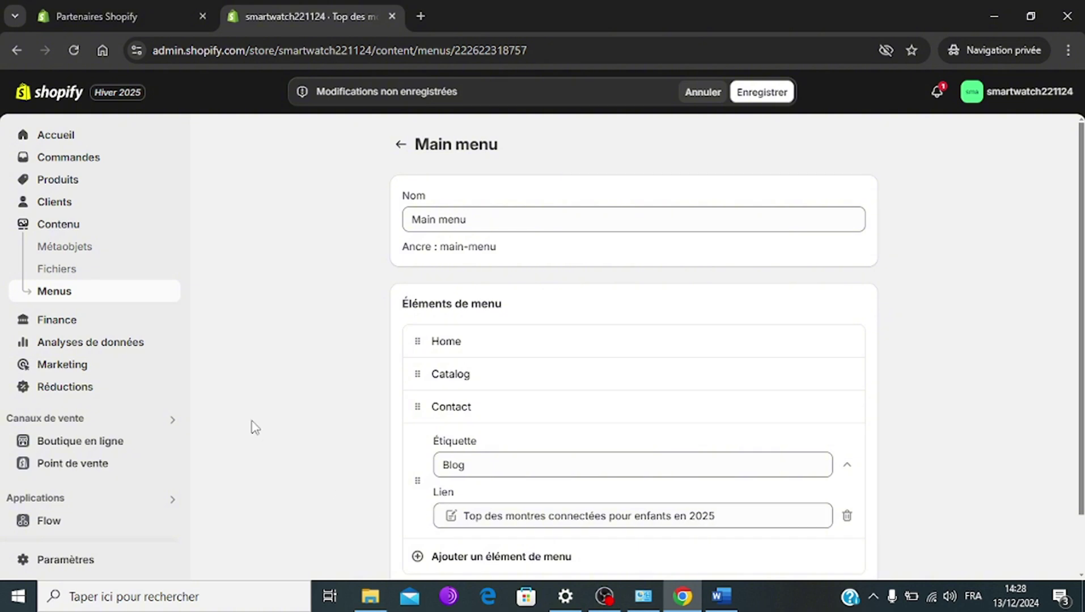
pyautogui.scroll(-1, 1075, 375)
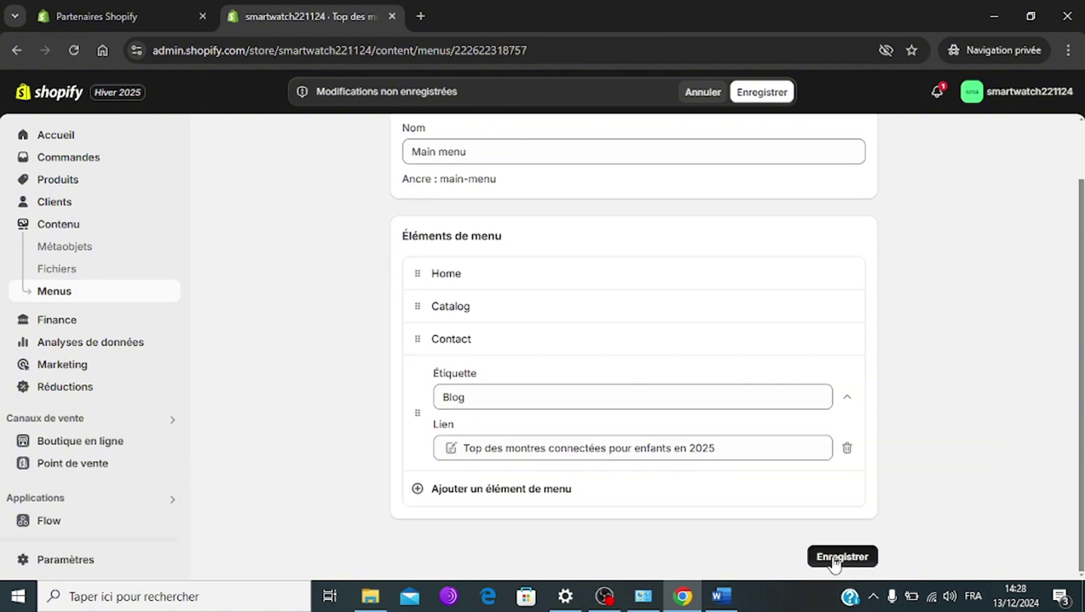
pyautogui.click(859, 557)
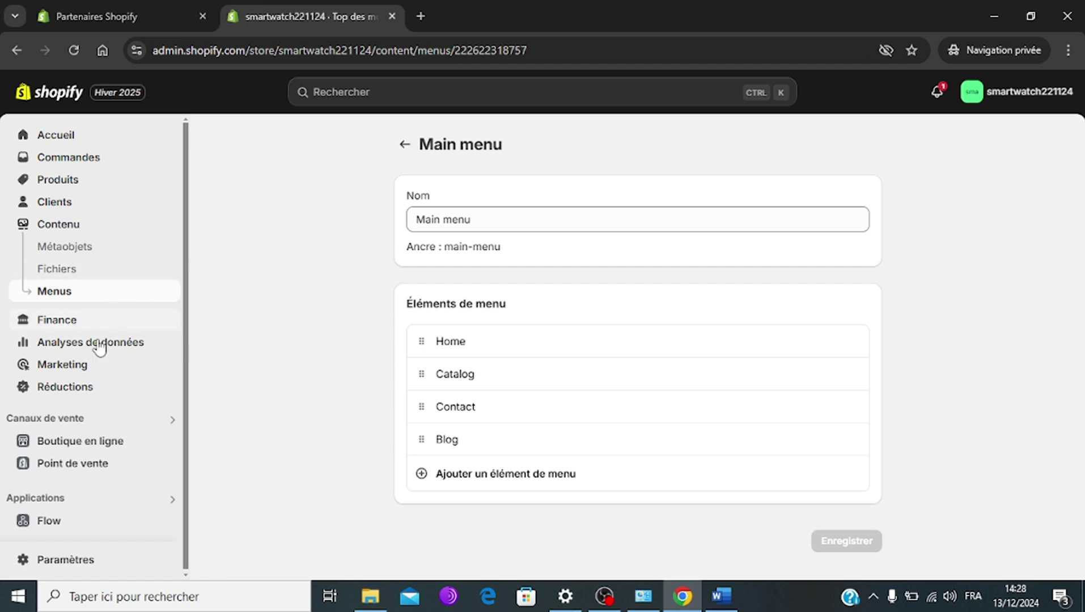
# View the online store, follow its Blog menu item and look through the published article down to its closing paragraphs.
pyautogui.click(169, 441)
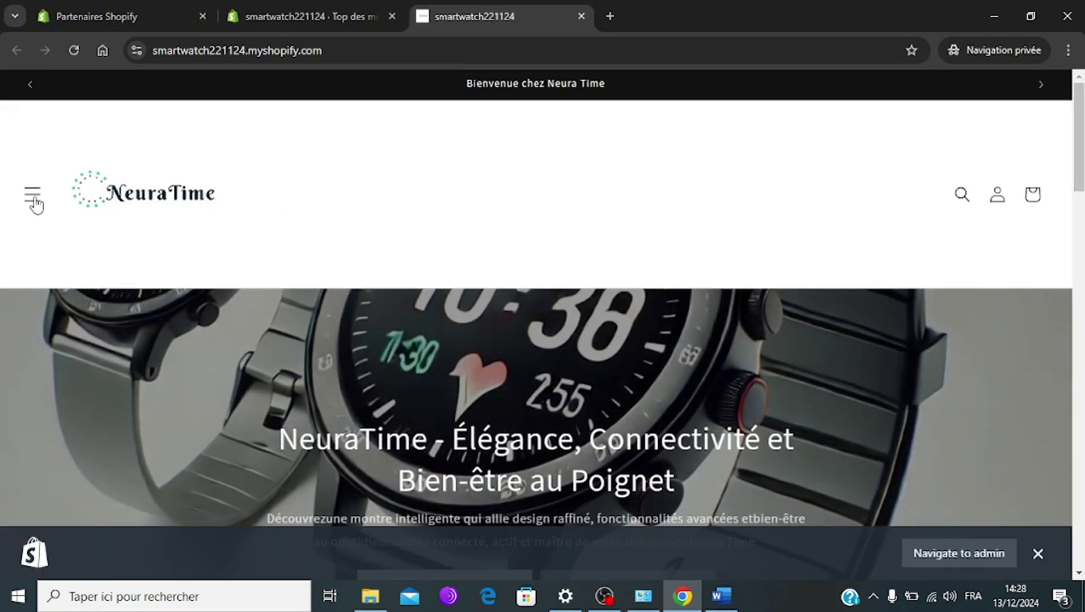
pyautogui.click(34, 201)
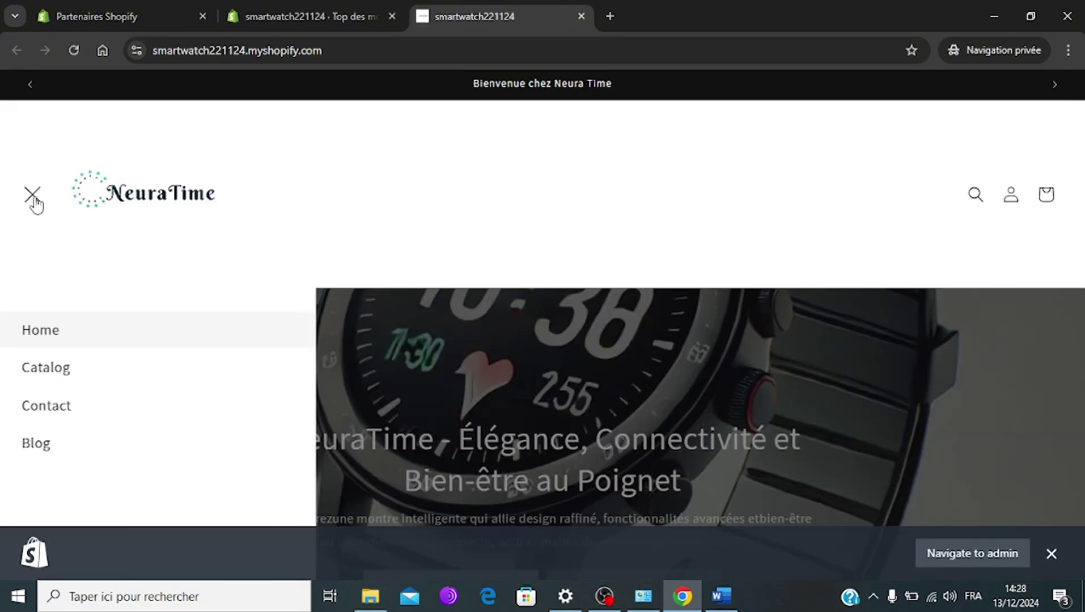
pyautogui.click(34, 451)
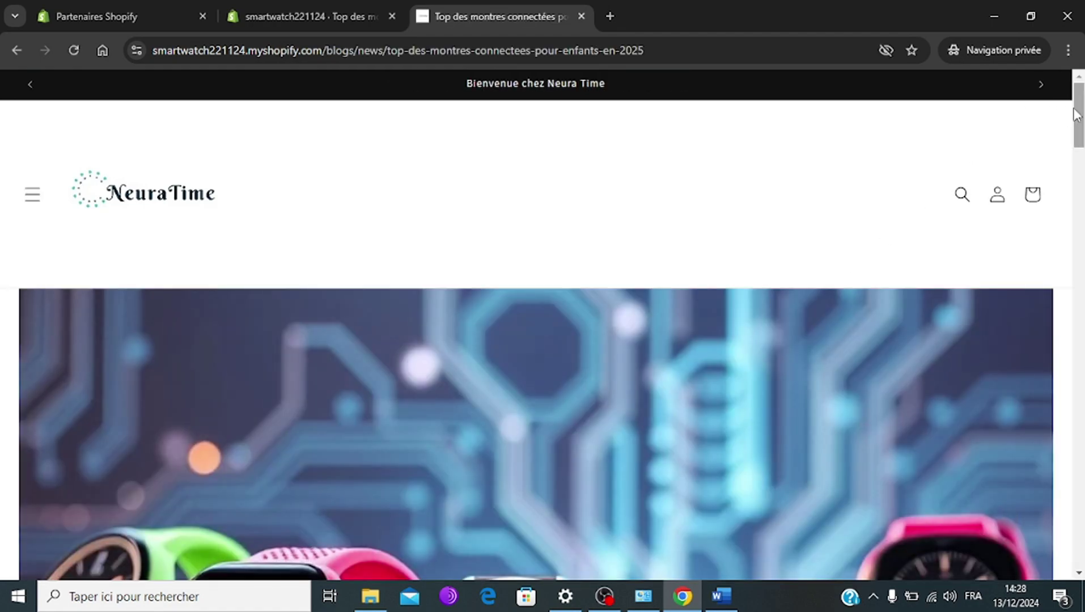
pyautogui.moveTo(1076, 113); pyautogui.dragTo(1077, 481)
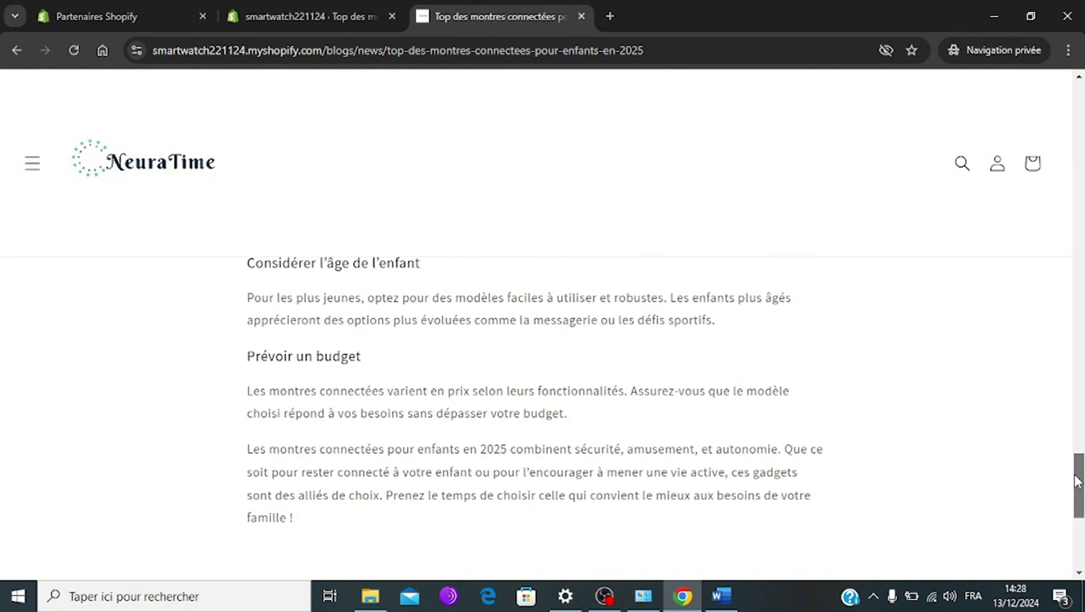